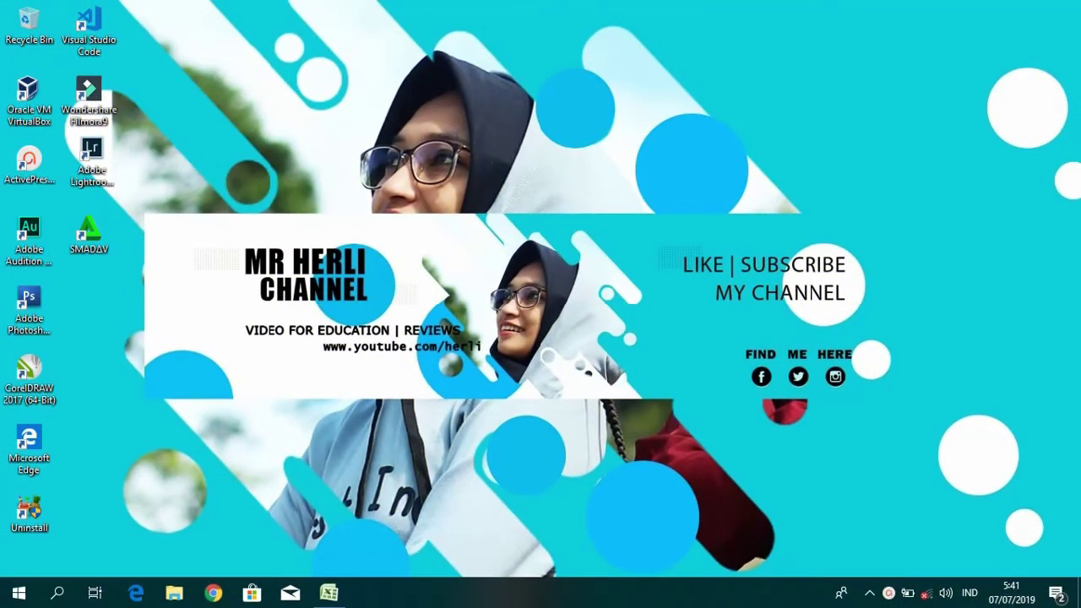
- Restore the blank Book1 workbook from the taskbar, showing Sheet2
left_click(329, 593)
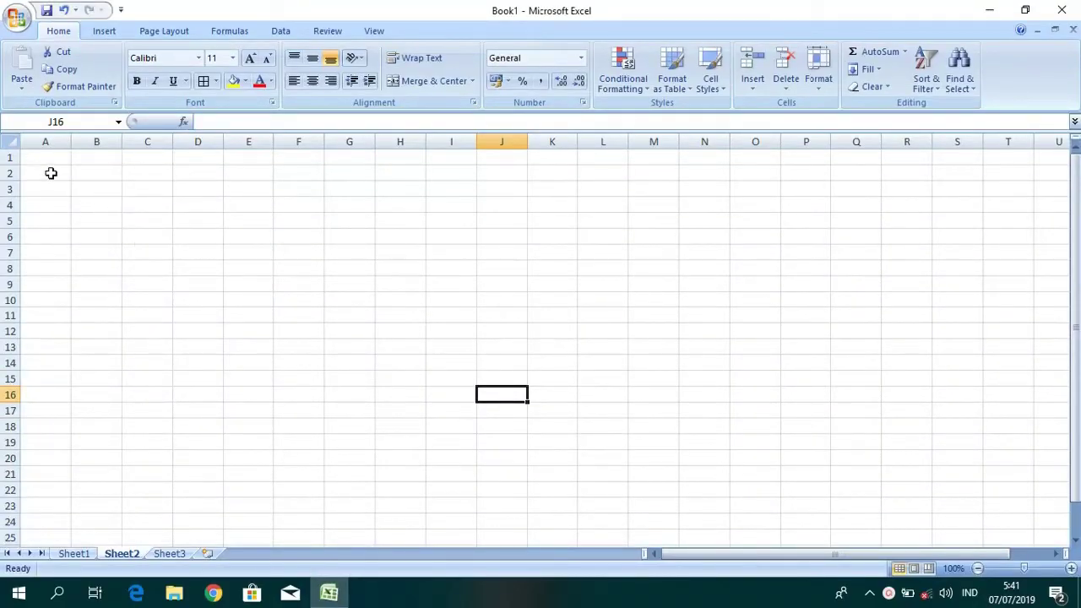
- Type the headers Waktu, Jam Ke and Sabtu across A2:C2
left_click(51, 174)
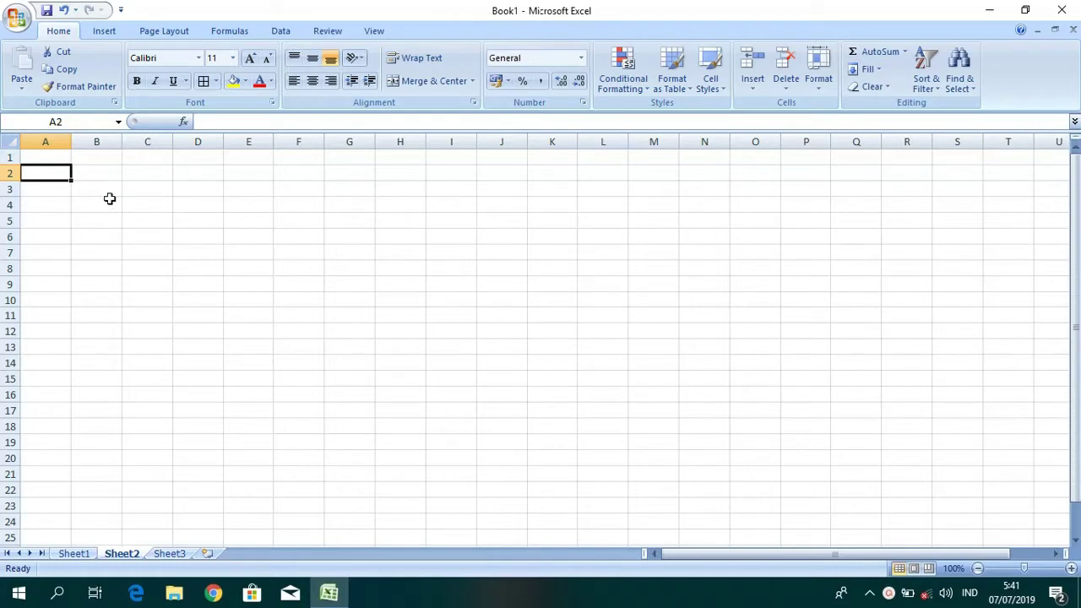
type("wA")
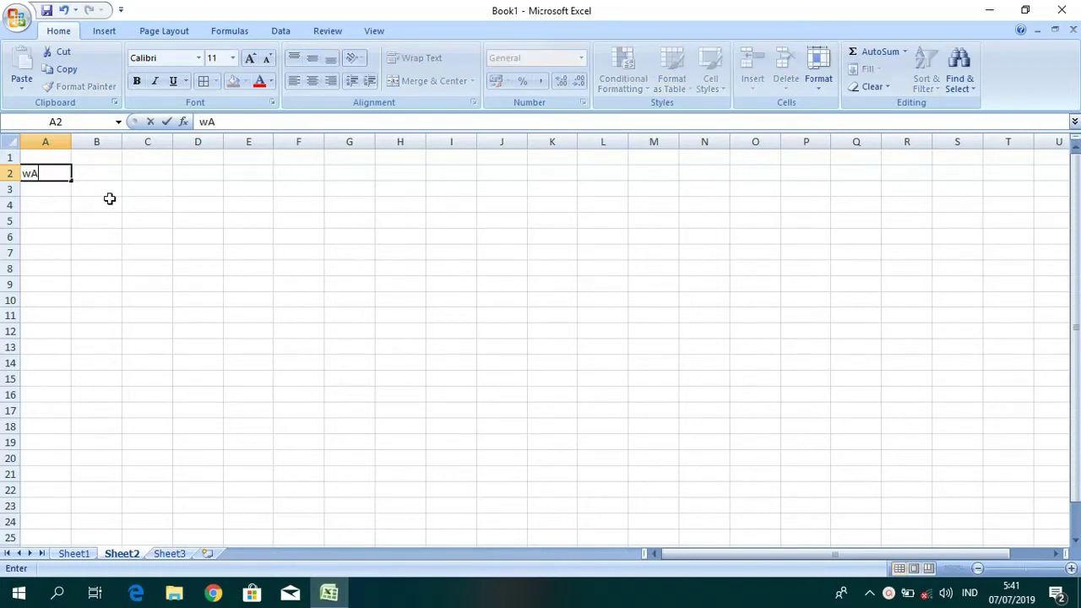
type("Wa")
key("Caps_Lock")
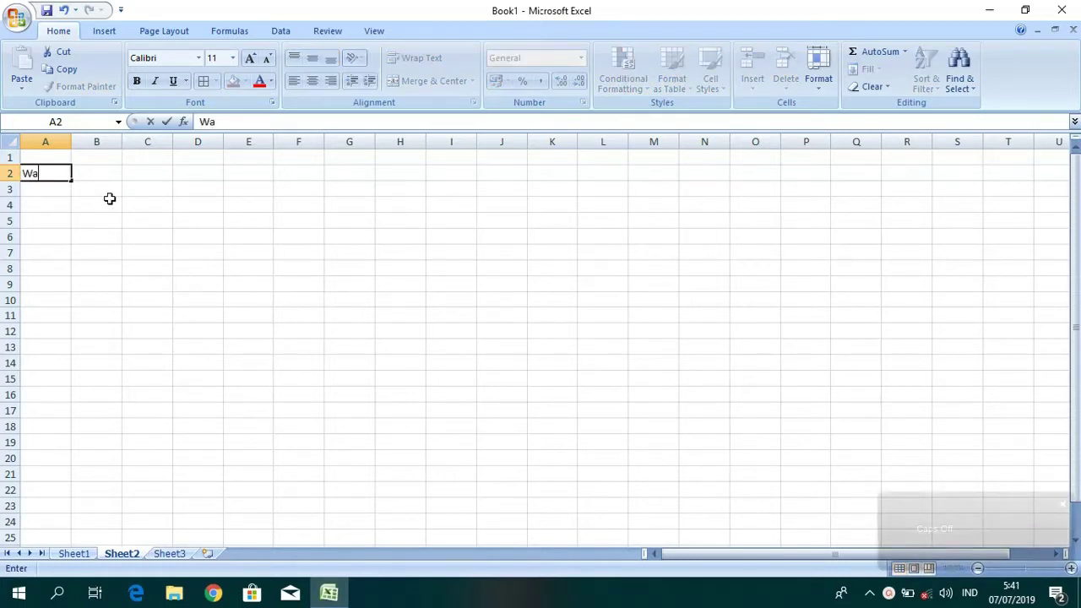
type("ktu")
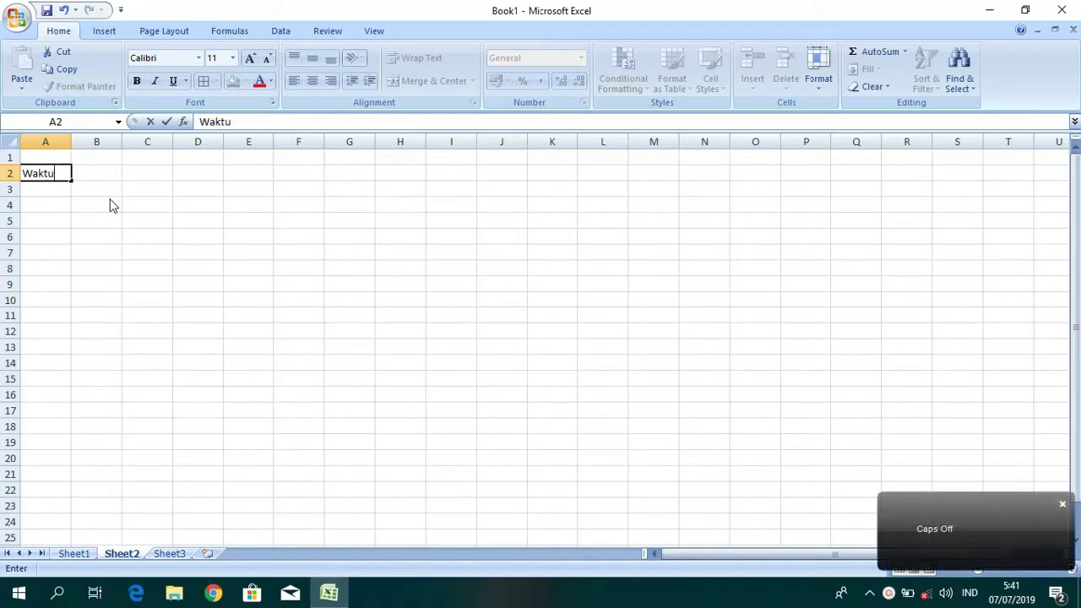
key("Tab")
type("Ja")
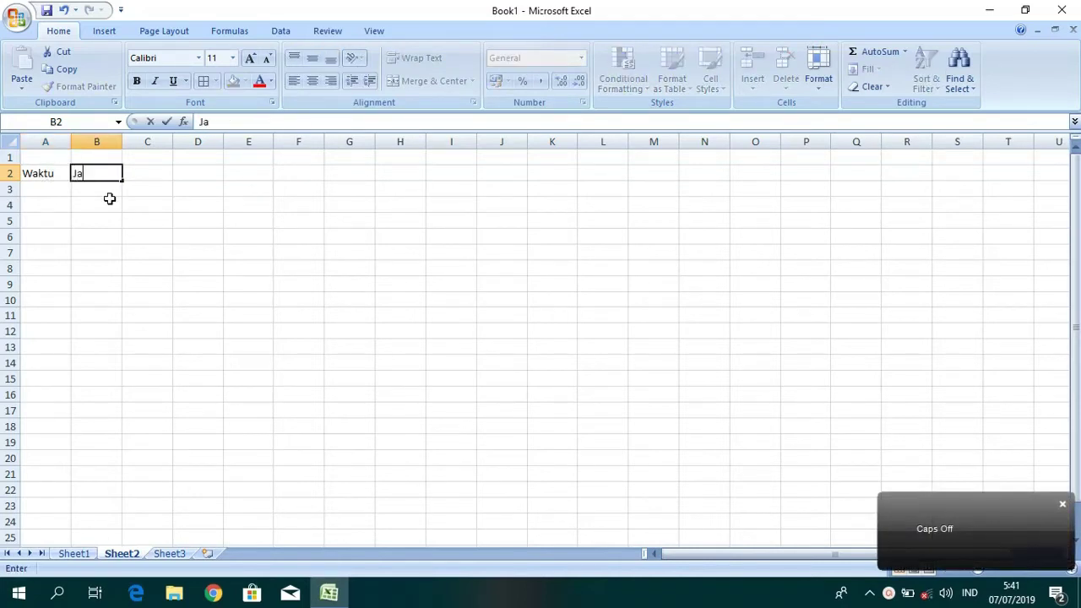
type("m Ke")
key("Tab")
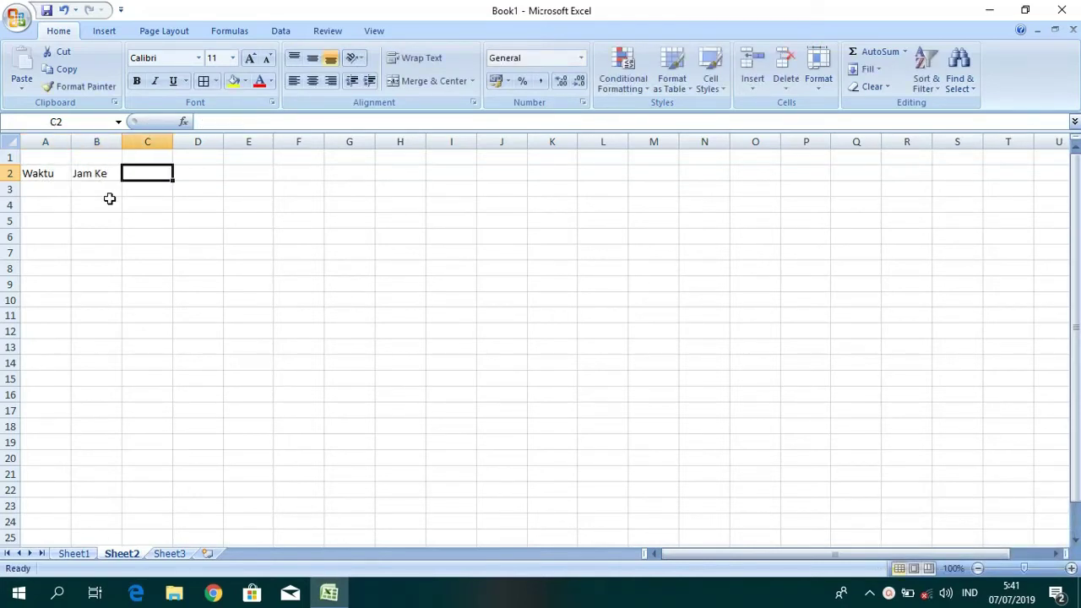
type("Har")
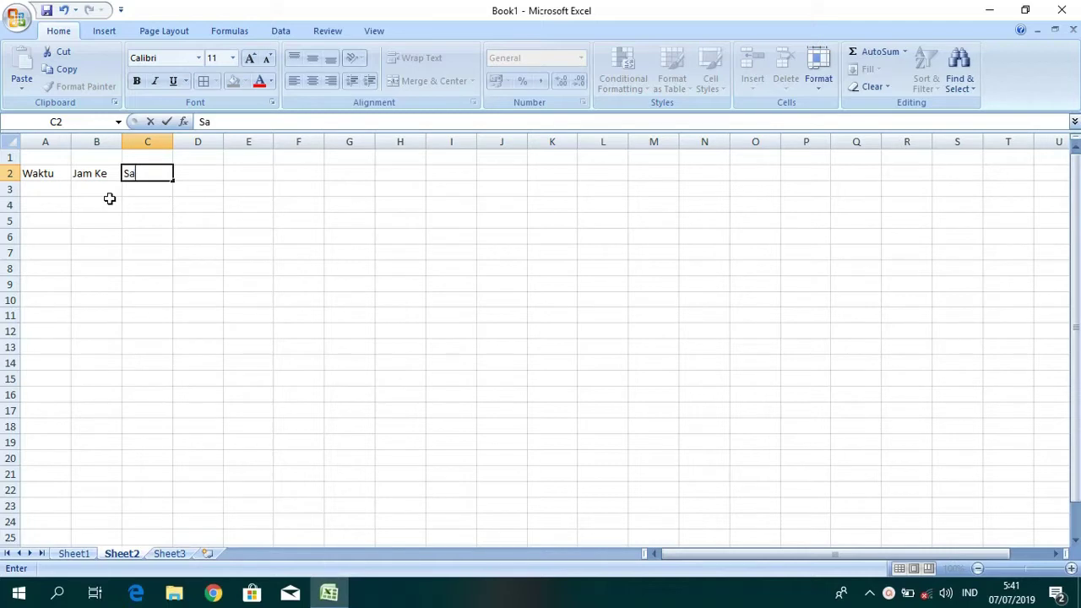
type("tu")
key("Return")
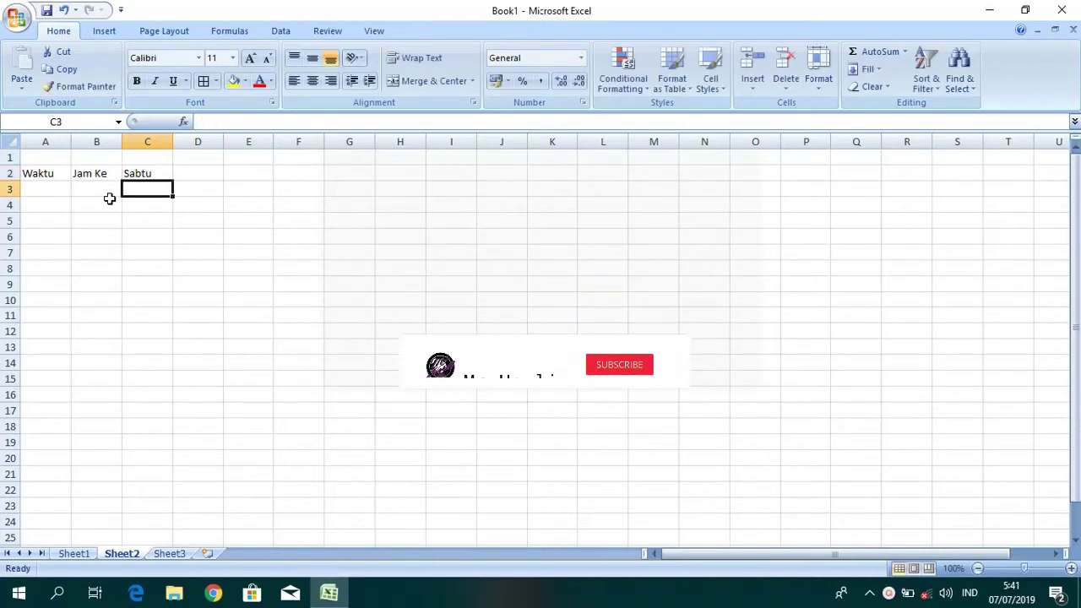
- Enter periods 7.1 and 7.2 in C3 and D3
type("7")
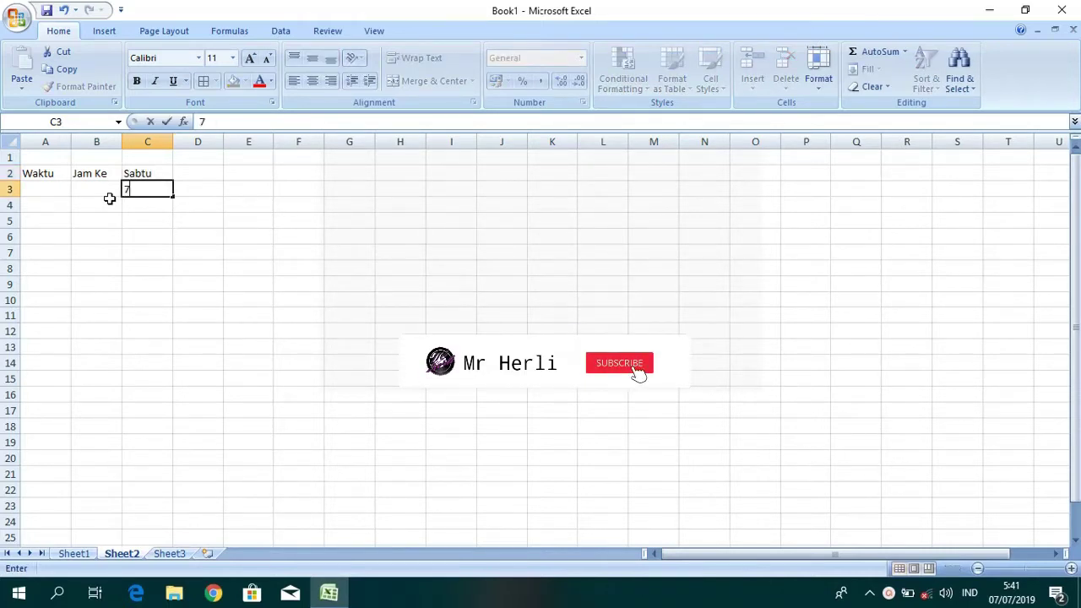
type(".1")
key("Tab")
type("7")
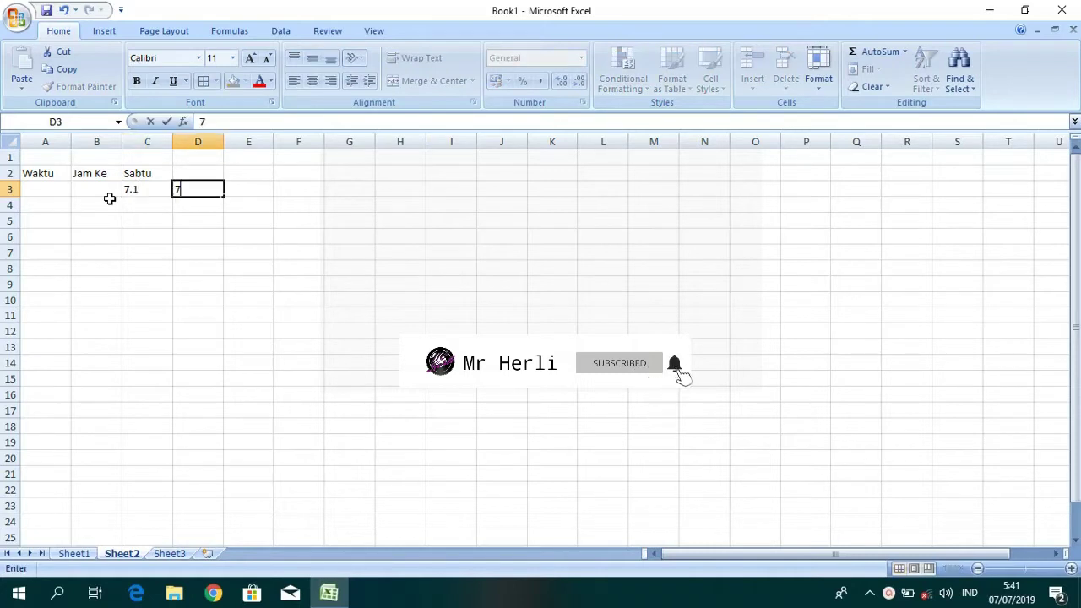
type(".2")
key("Tab")
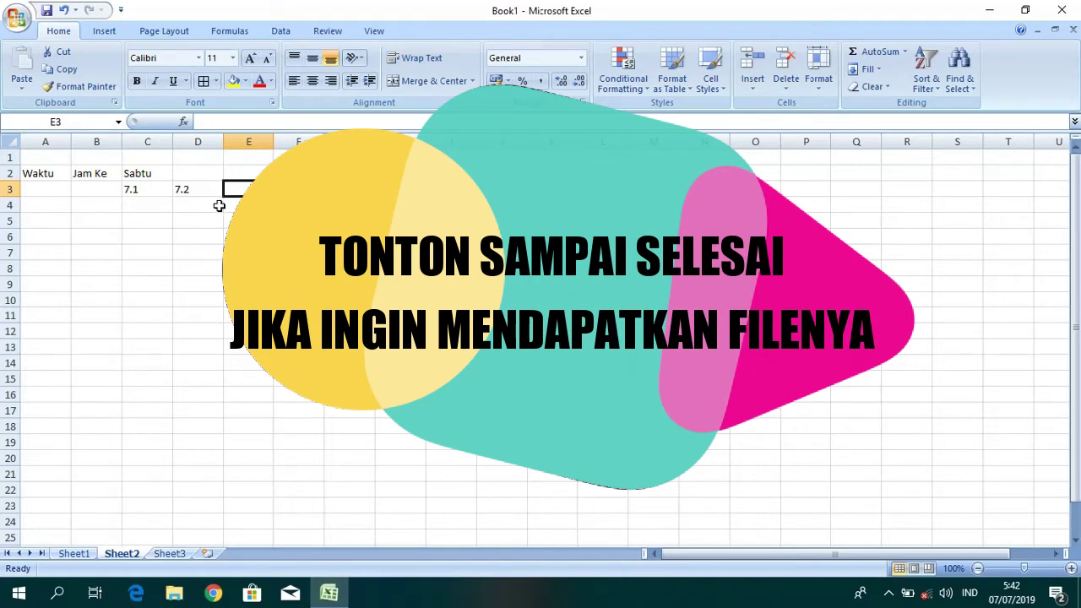
- Extend the 7.x periods to 7.7, then add 8.1–8.7 starting in J3
left_click(163, 189)
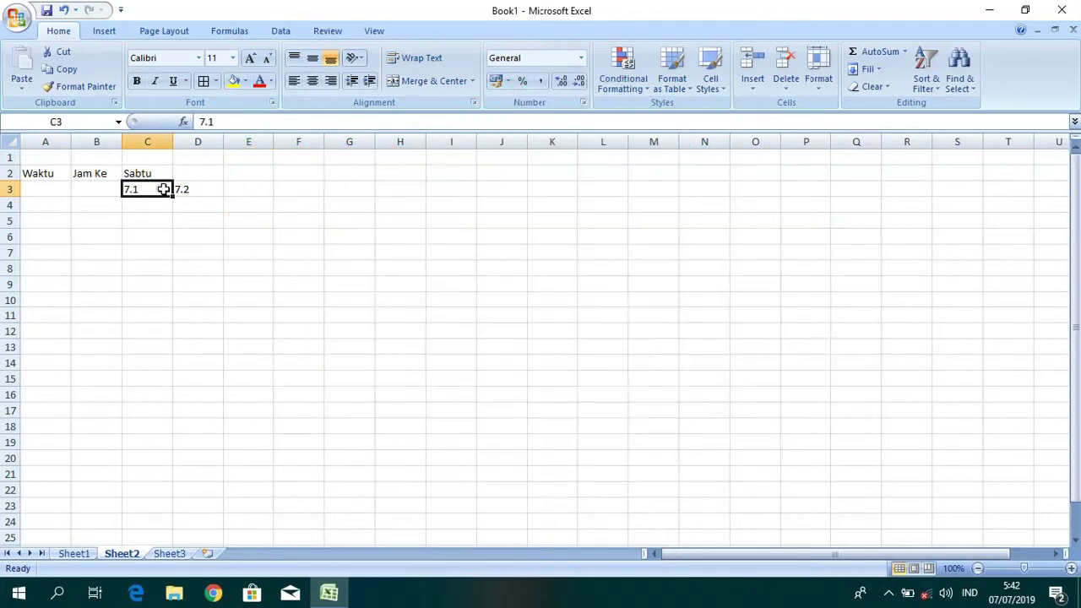
left_click_drag(163, 189, 450, 220)
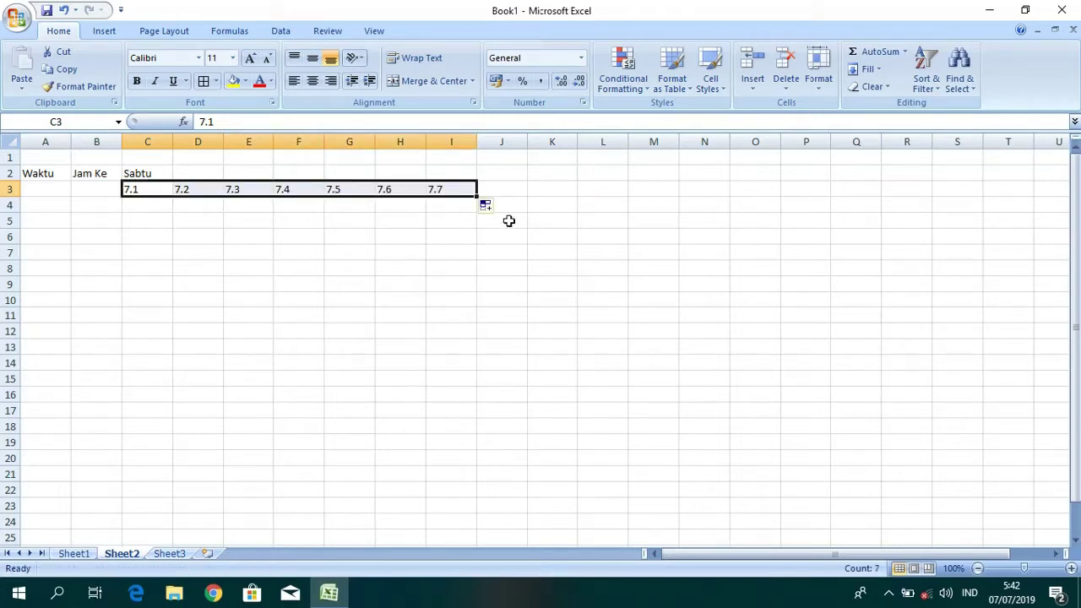
left_click(514, 183)
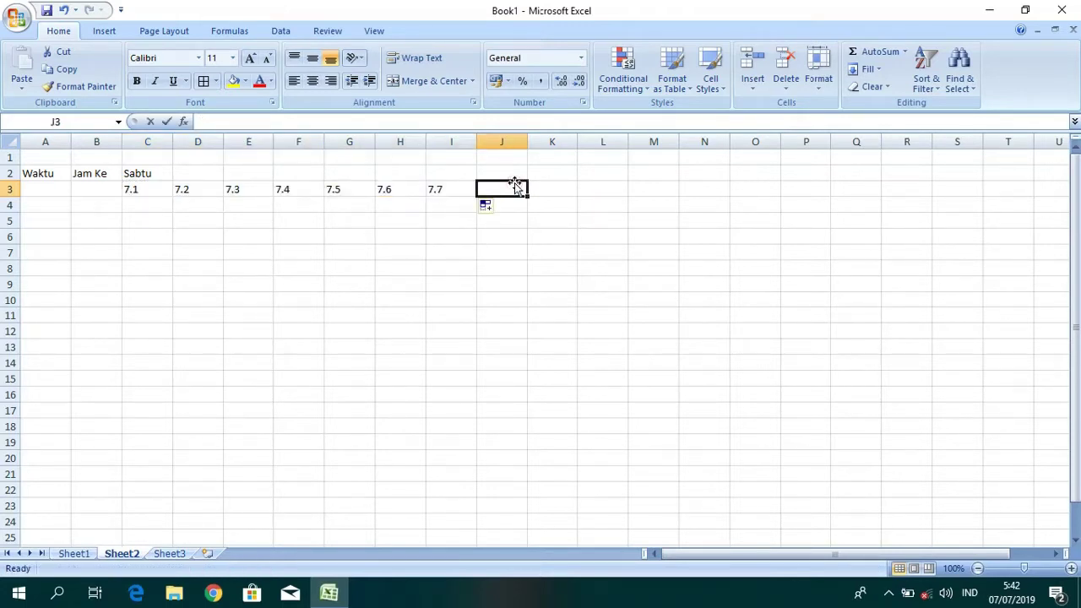
type("8.1")
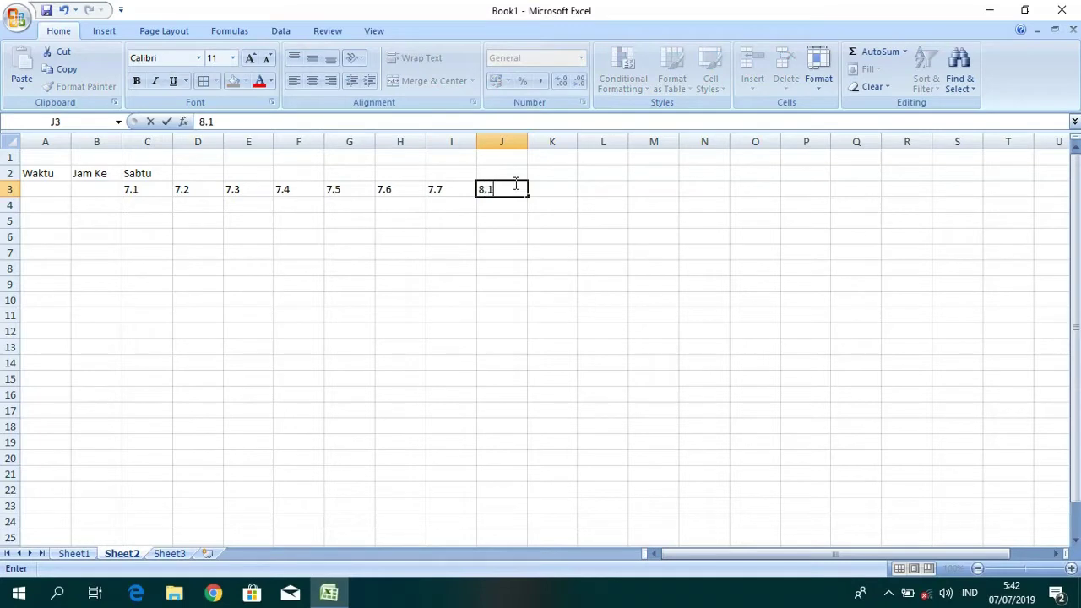
key("Tab")
type("8.")
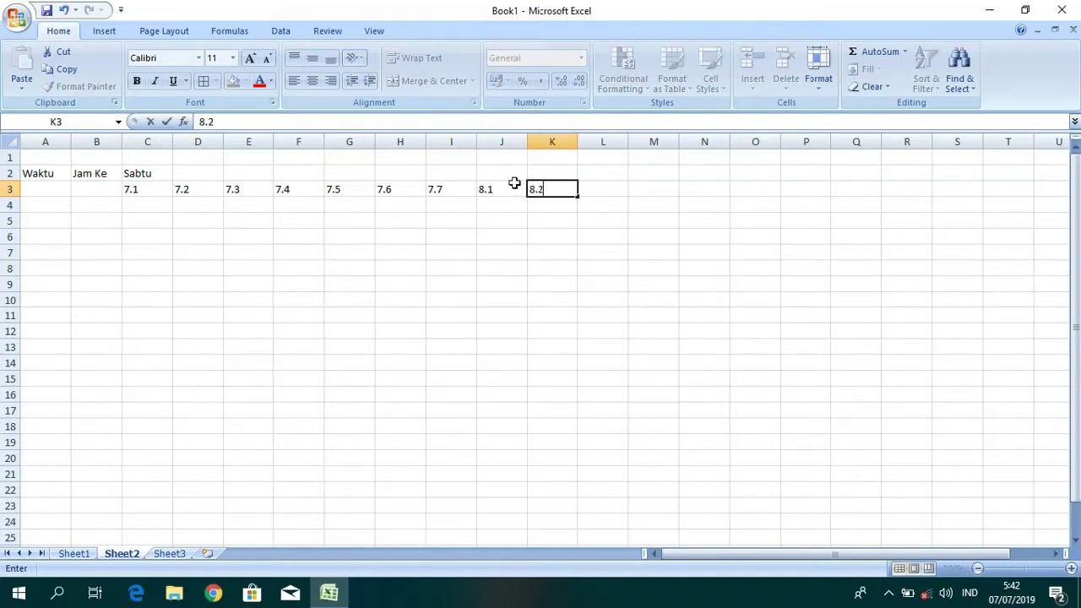
key("Tab")
left_click_drag(507, 189, 549, 190)
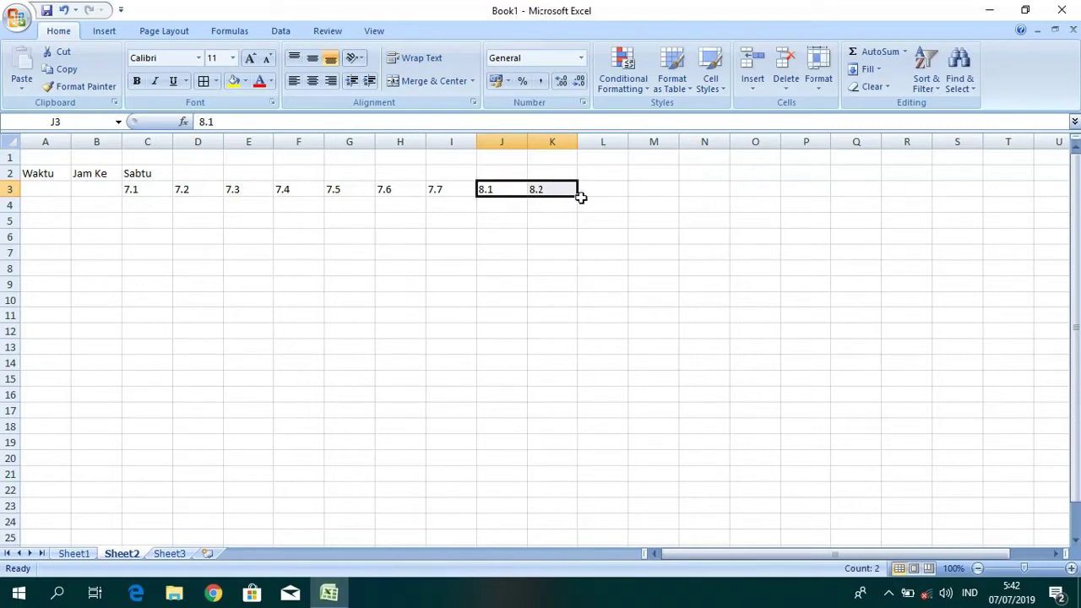
left_click_drag(579, 195, 814, 198)
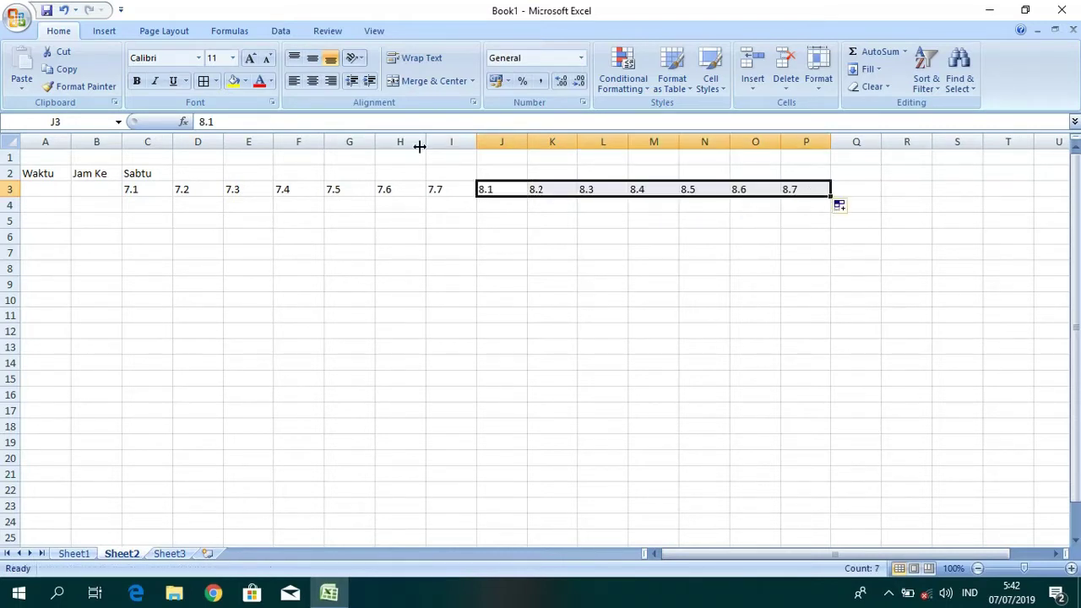
- Delete the 7.6 and 7.7 columns and fill 9.1–9.6 from O3
left_click_drag(404, 142, 434, 142)
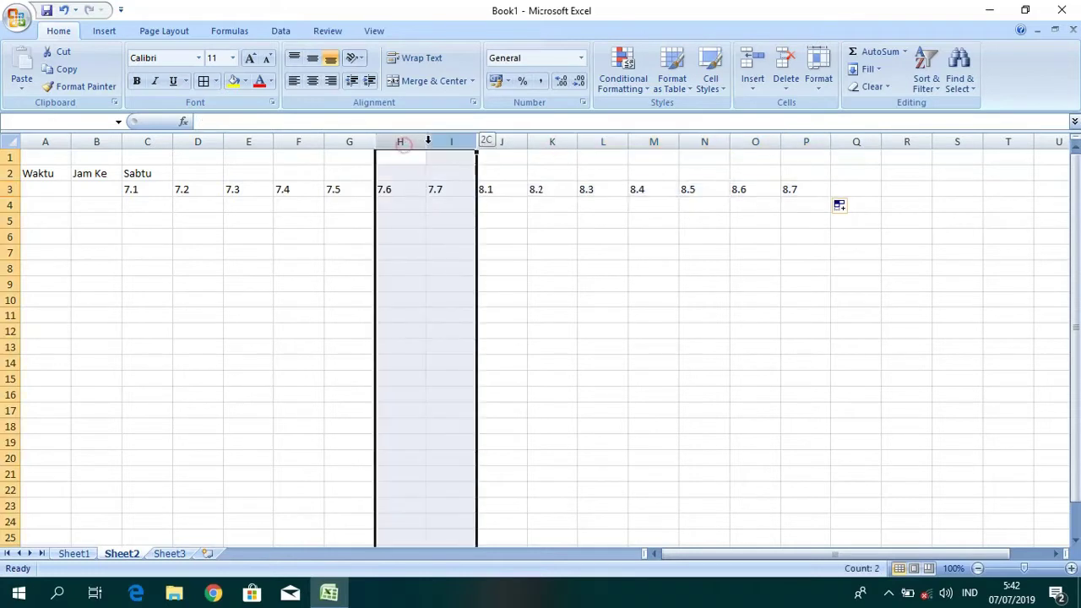
left_click(785, 63)
left_click(659, 256)
left_click(754, 187)
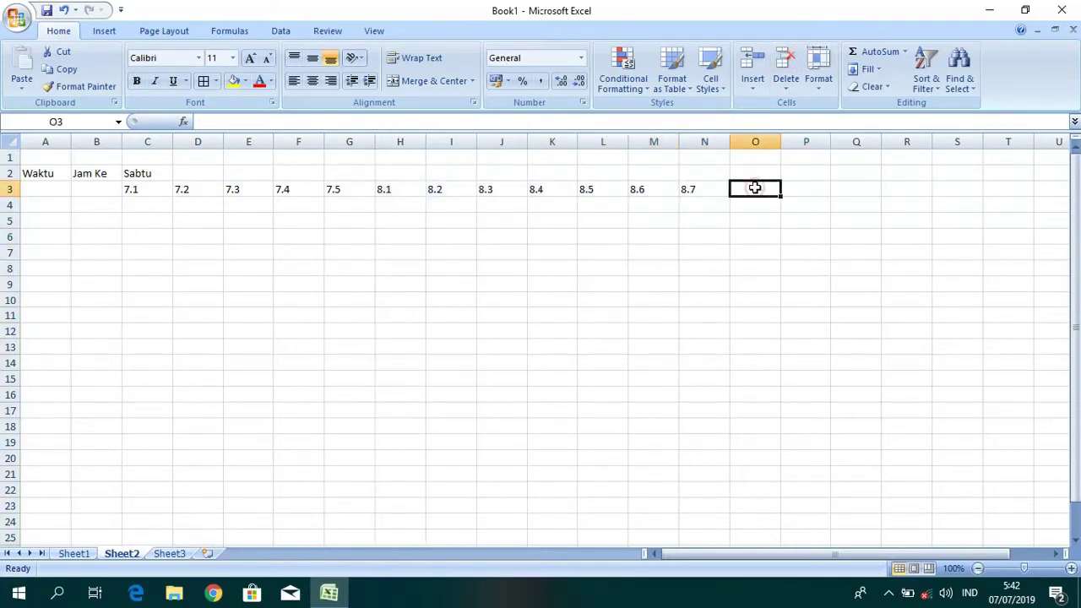
type("9.1")
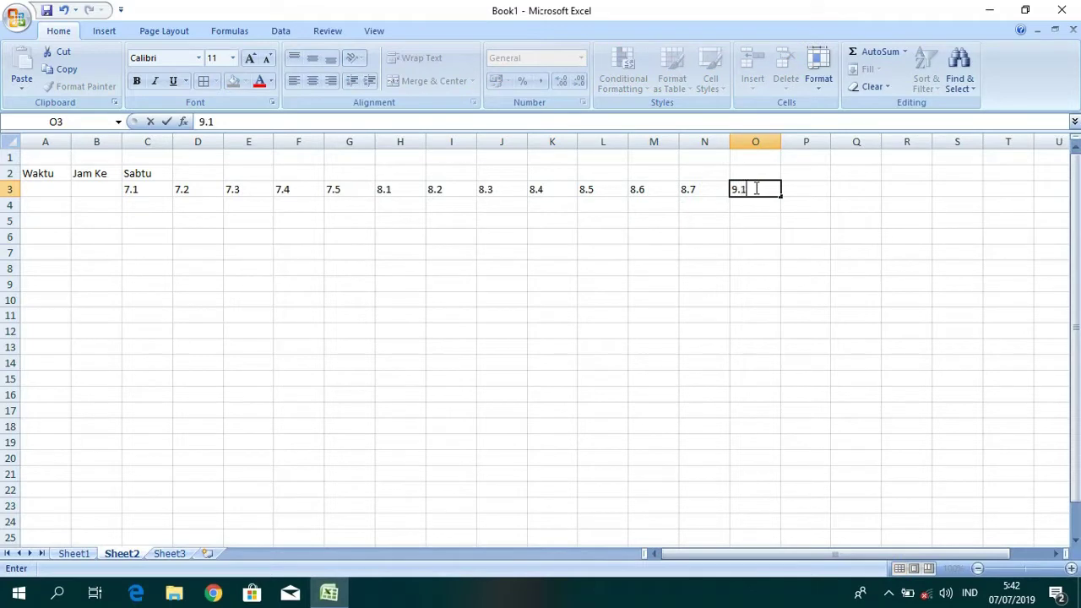
key("Tab")
type("9")
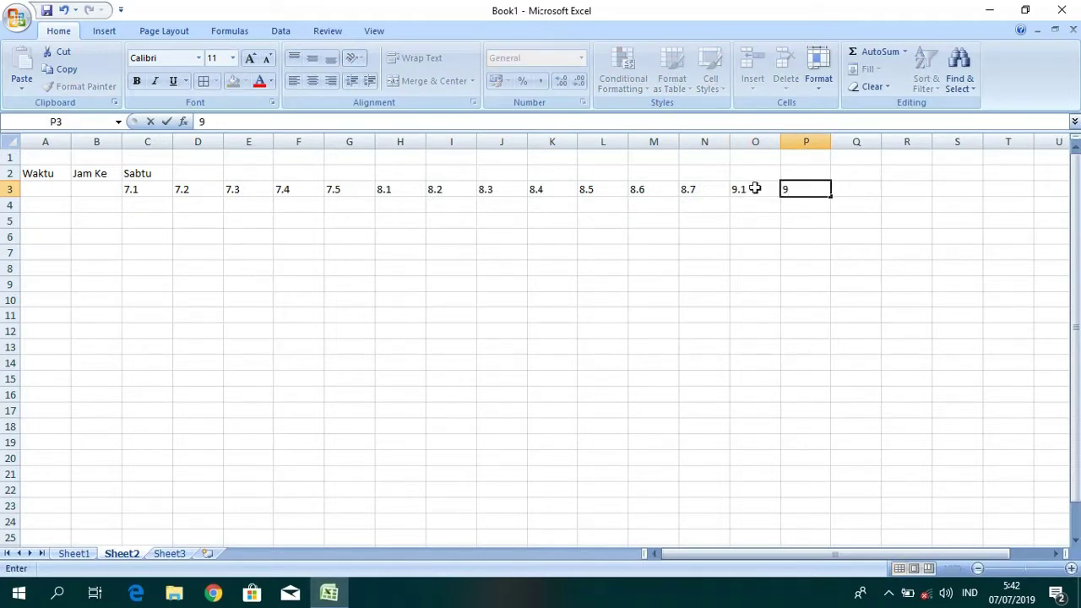
type(".2")
key("Tab")
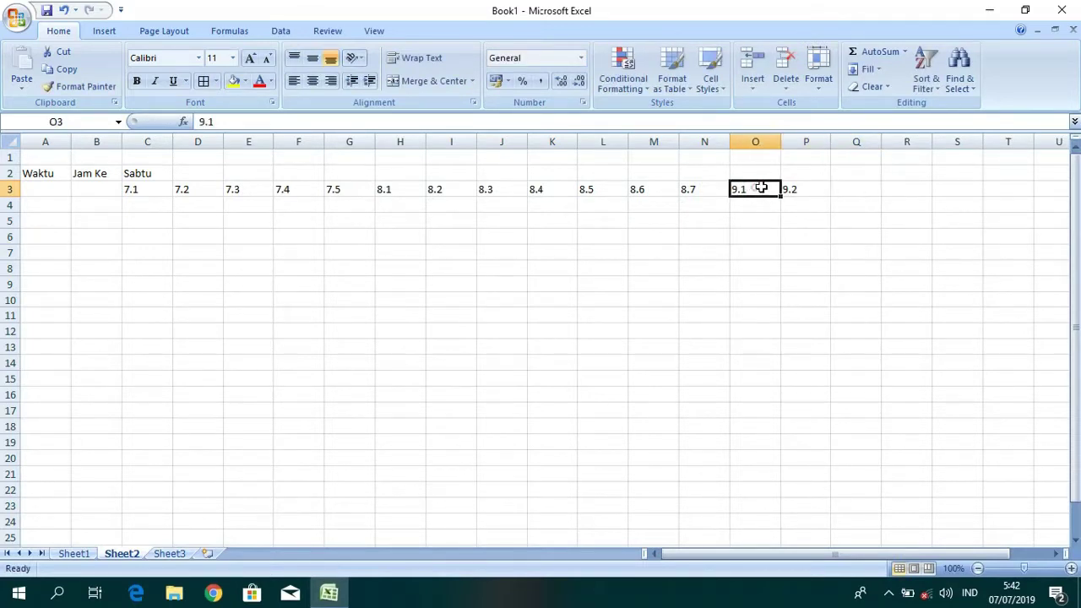
left_click_drag(754, 189, 1047, 196)
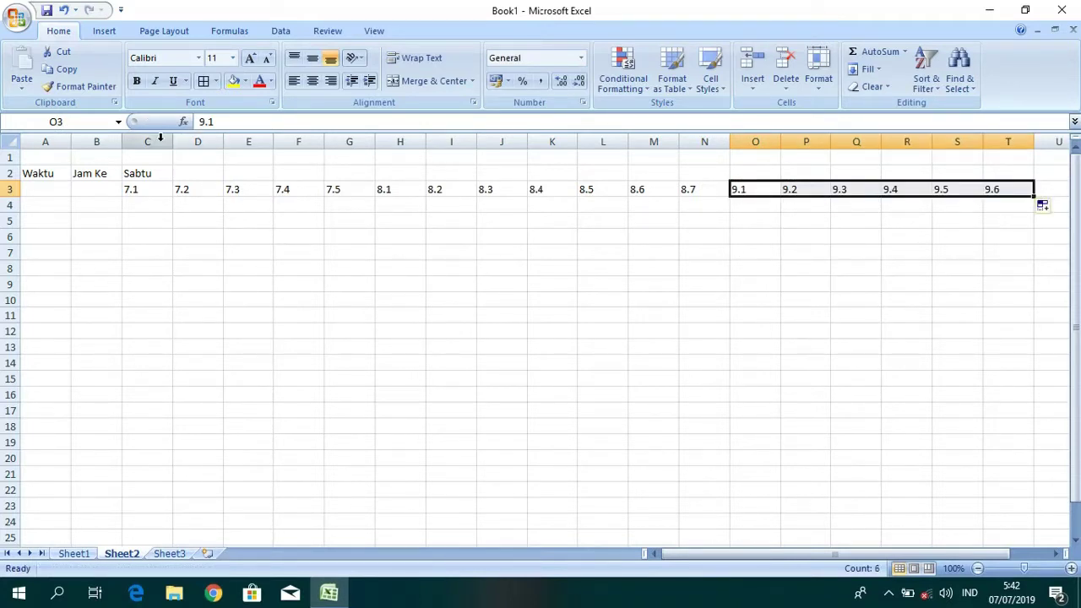
left_click_drag(160, 138, 1021, 142)
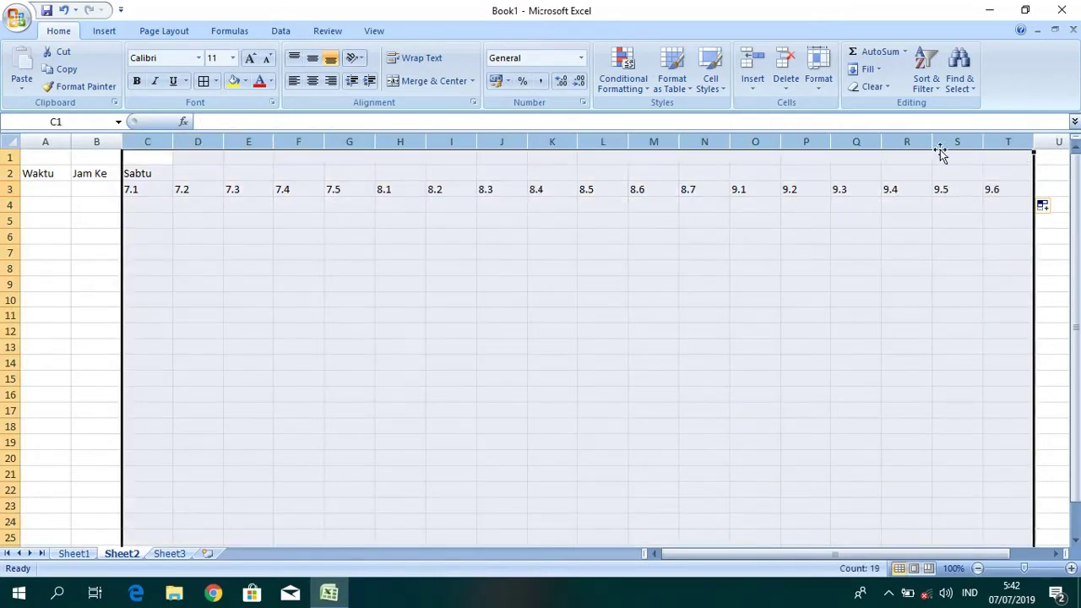
- Narrow columns C–T and merge and centre Sabtu across C2:T2
left_click_drag(935, 145, 900, 147)
left_click(442, 314)
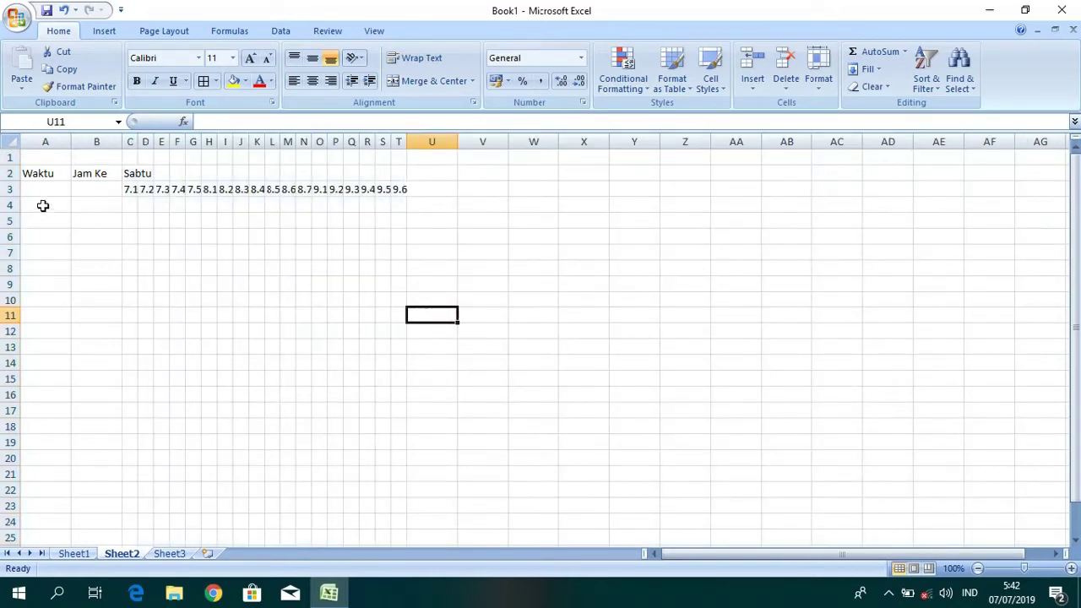
mouse_move(127, 174)
left_mouse_down()
mouse_move(263, 163)
mouse_move(395, 171)
left_mouse_up()
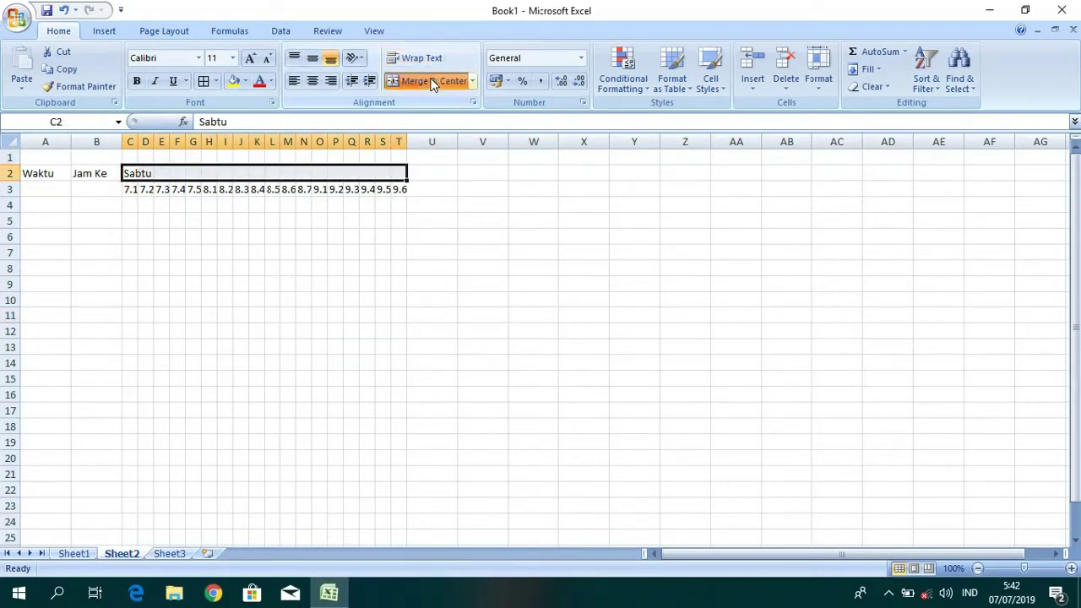
left_click(433, 82)
left_click(388, 280)
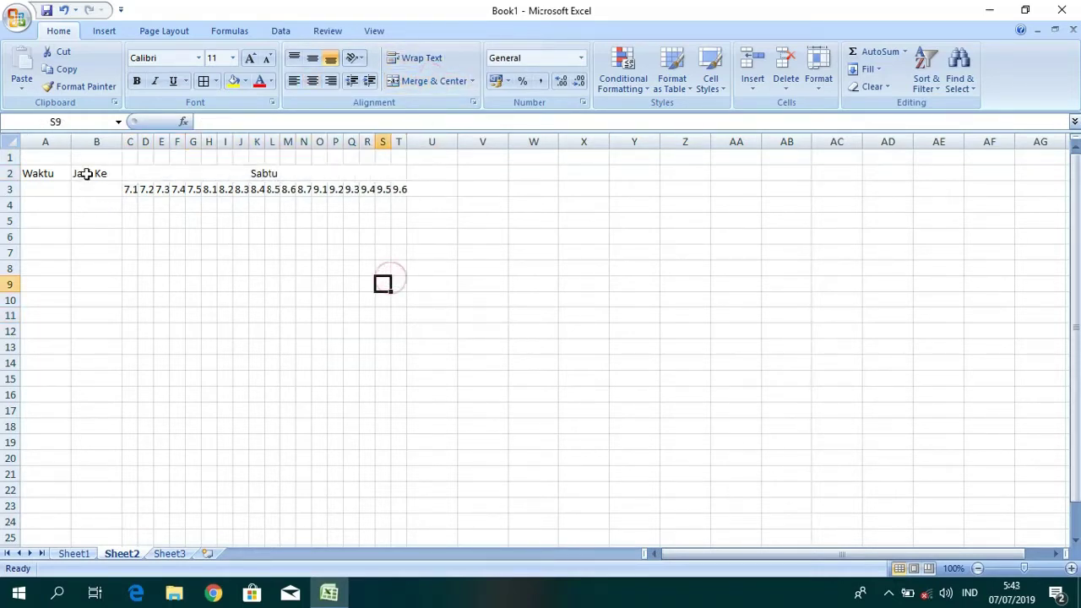
- Merge Jam Ke over B2:B3 and Waktu over A2:A3, centring both
left_click_drag(85, 173, 92, 187)
left_click(429, 82)
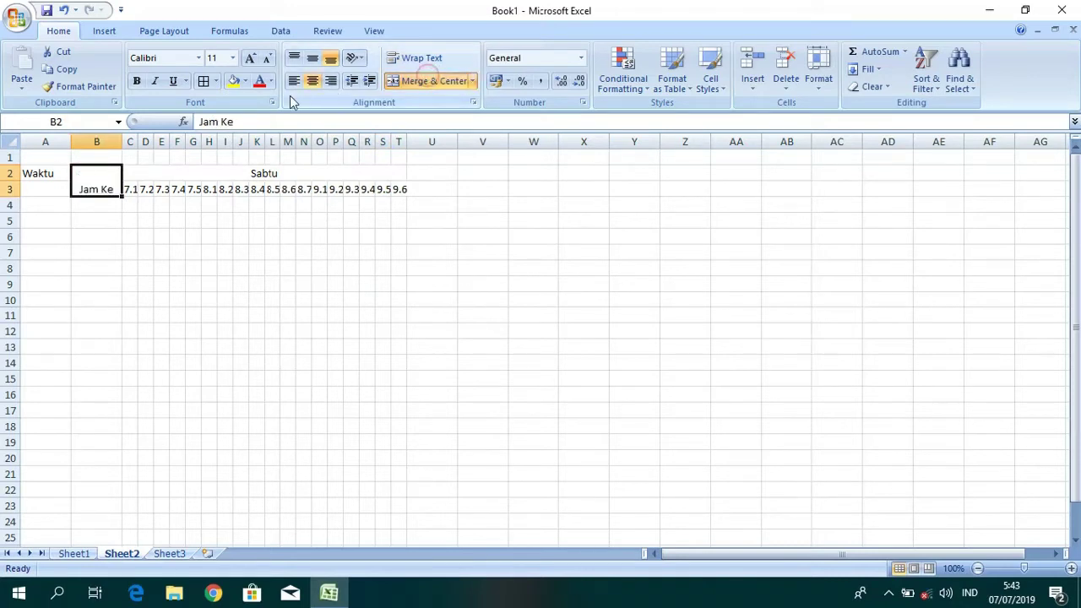
left_click(309, 85)
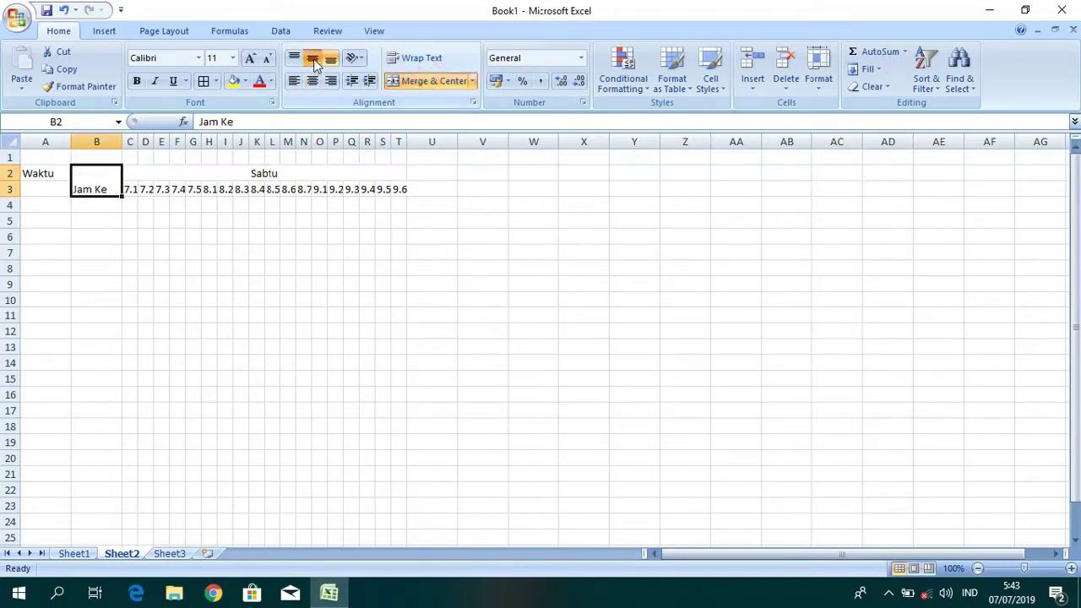
left_click(312, 57)
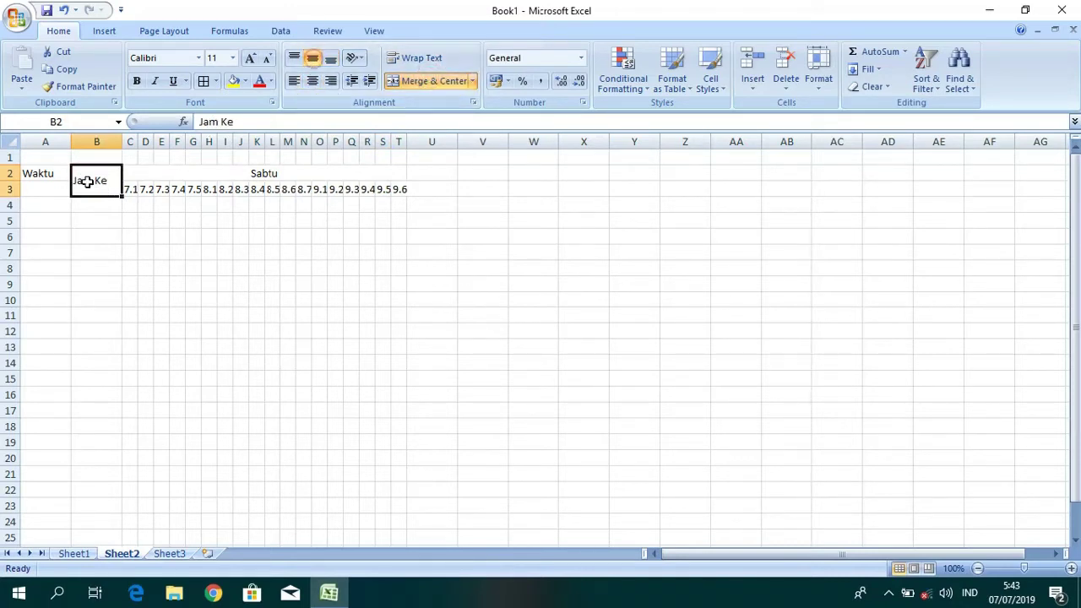
left_click(313, 88)
left_click_drag(40, 175, 44, 189)
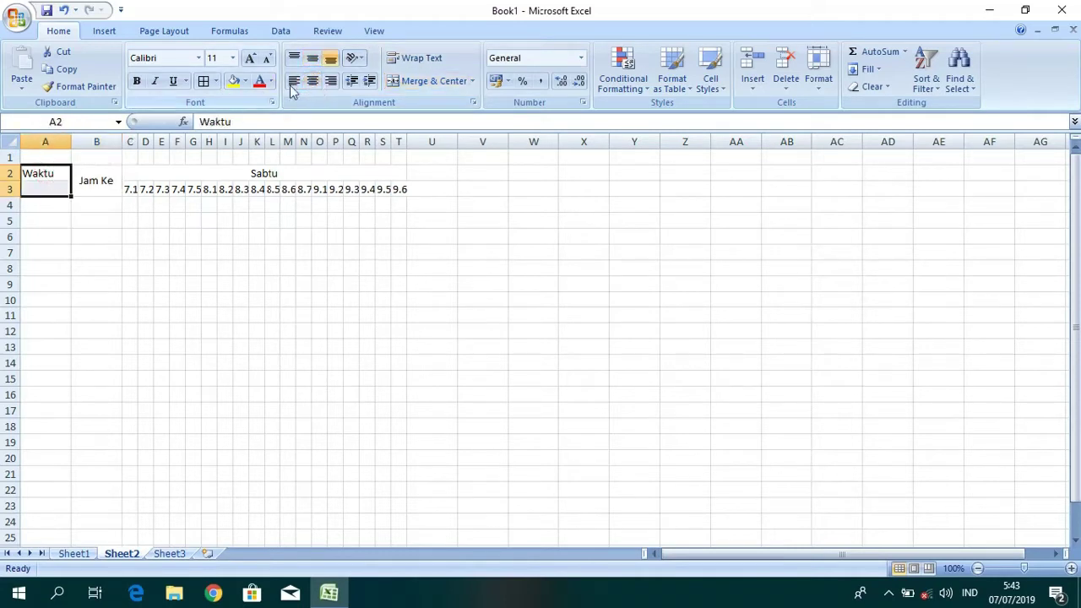
left_click(426, 81)
left_click(313, 58)
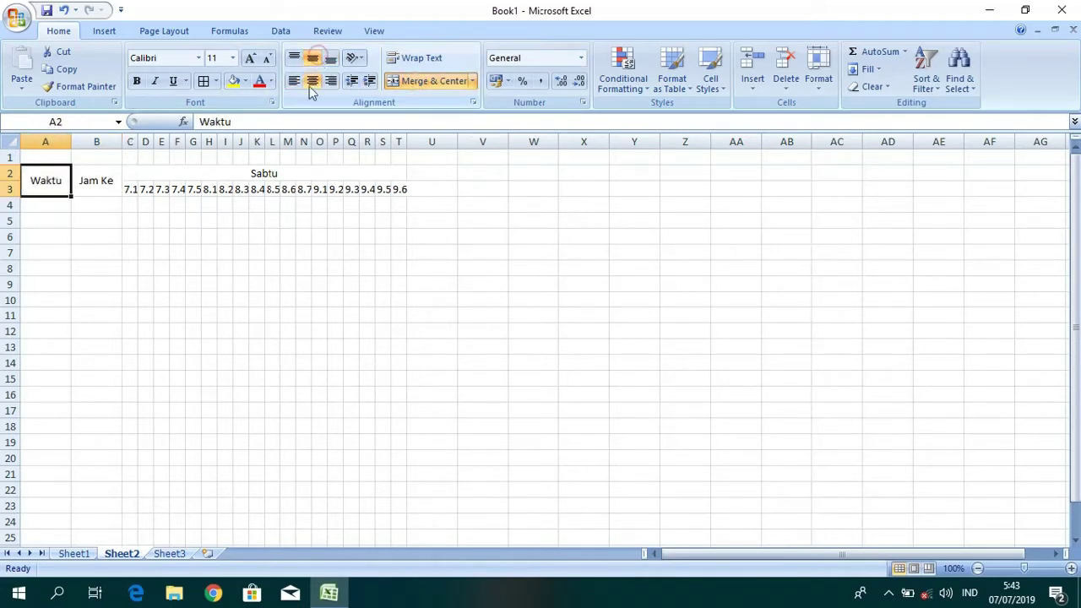
left_click(302, 268)
left_click(45, 203)
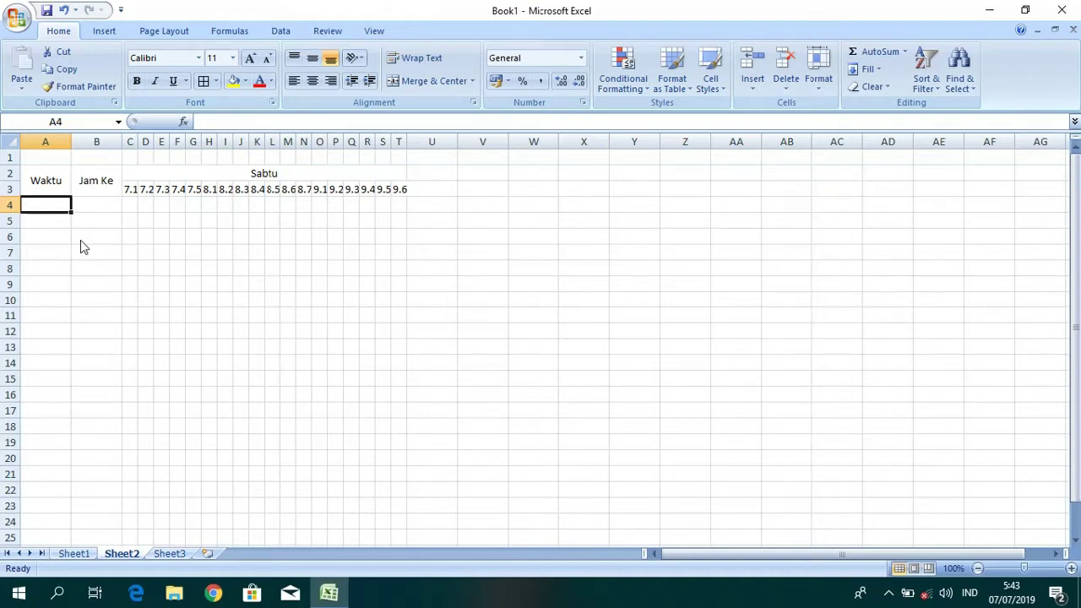
- Enter 07:00-07:25 in A4 and 07:25-08:05 in A5
type("07:00-07")
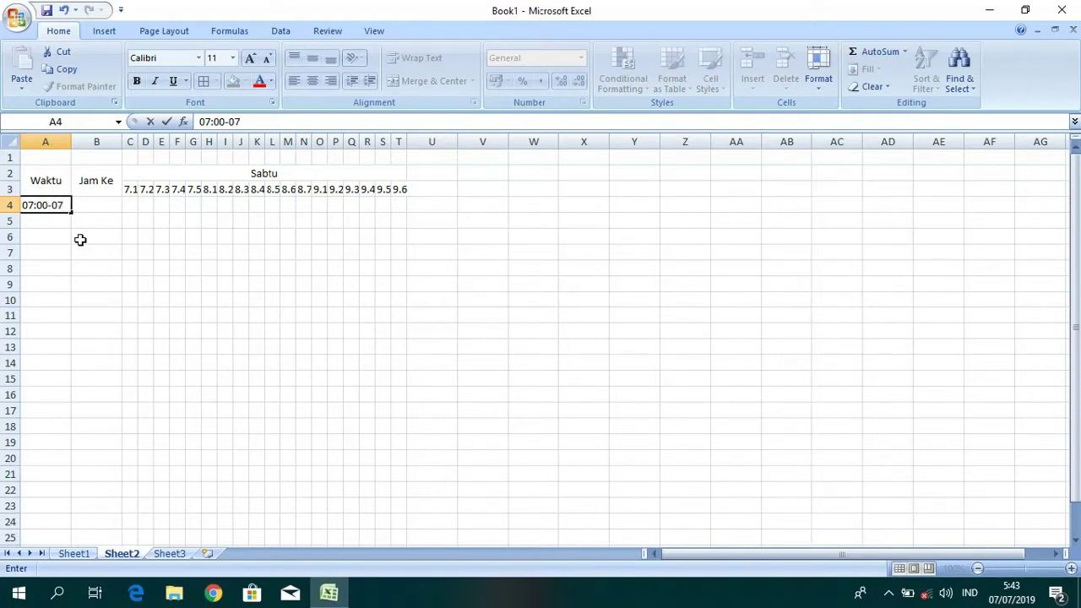
type(":25")
key("Return")
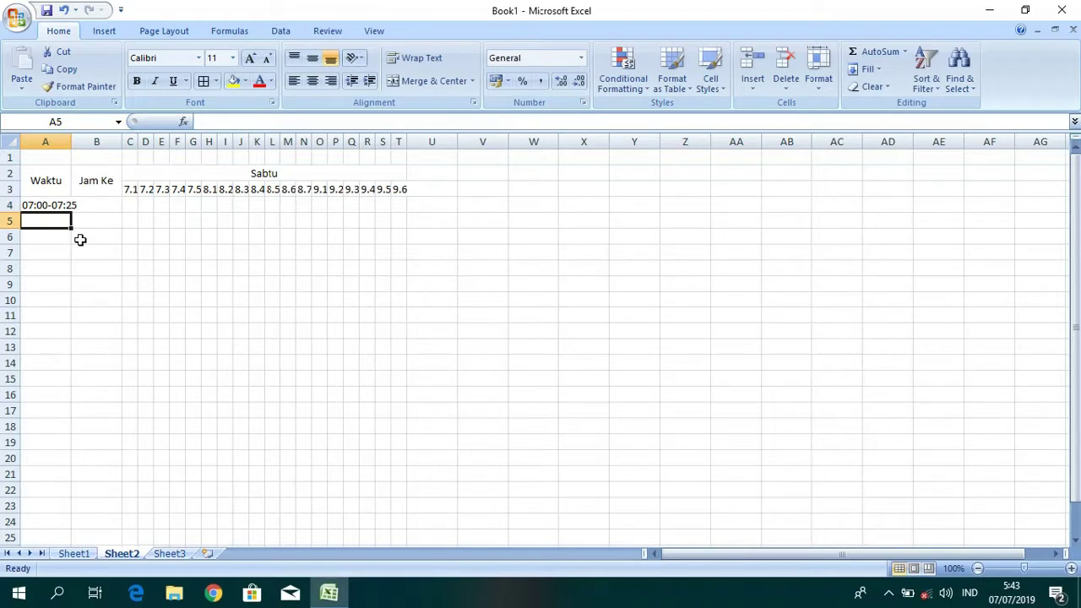
type("07:25-08:05")
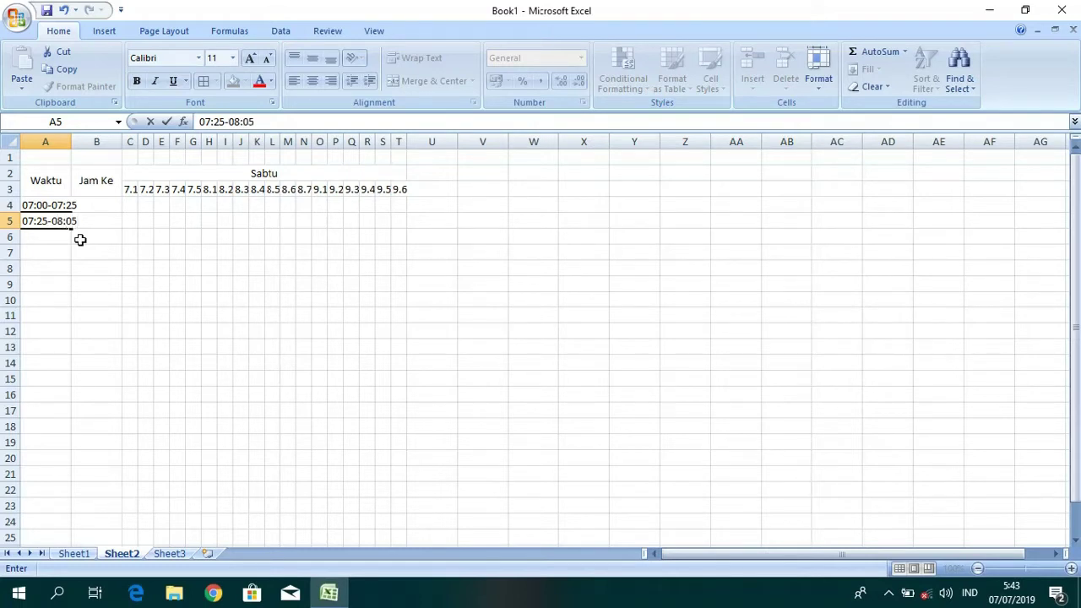
key("Return")
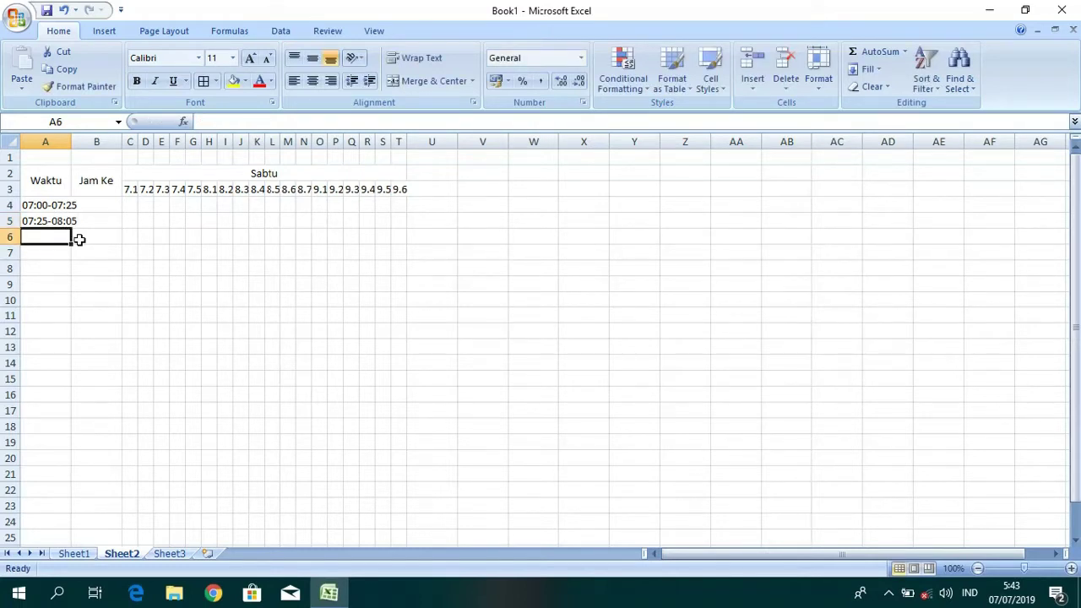
- Copy the time slots A4:A15 from Sheet1 into Sheet2 starting at A4
left_click(72, 554)
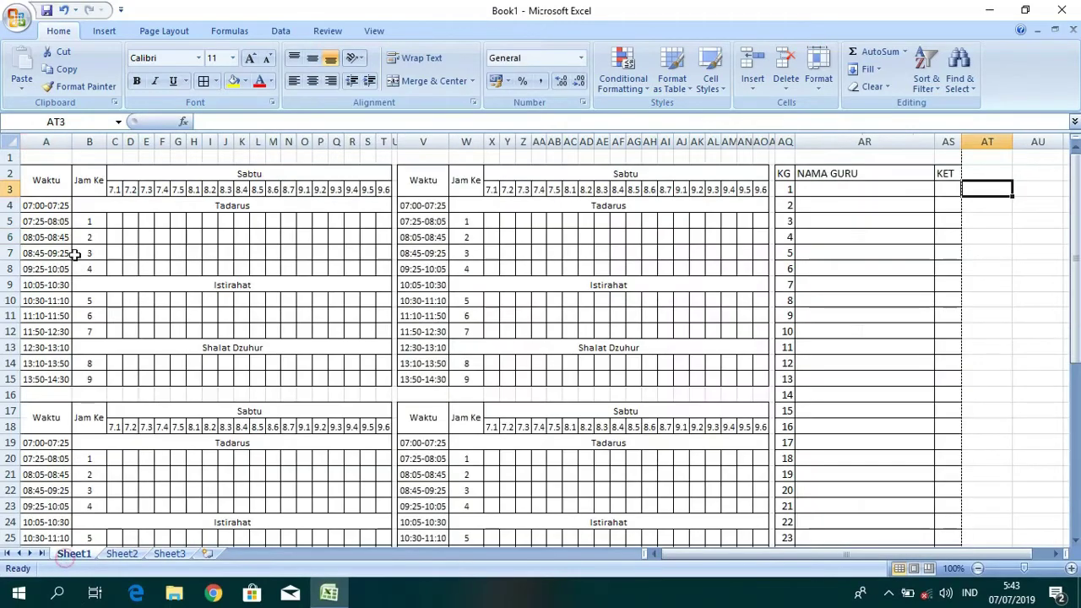
left_click_drag(47, 205, 56, 379)
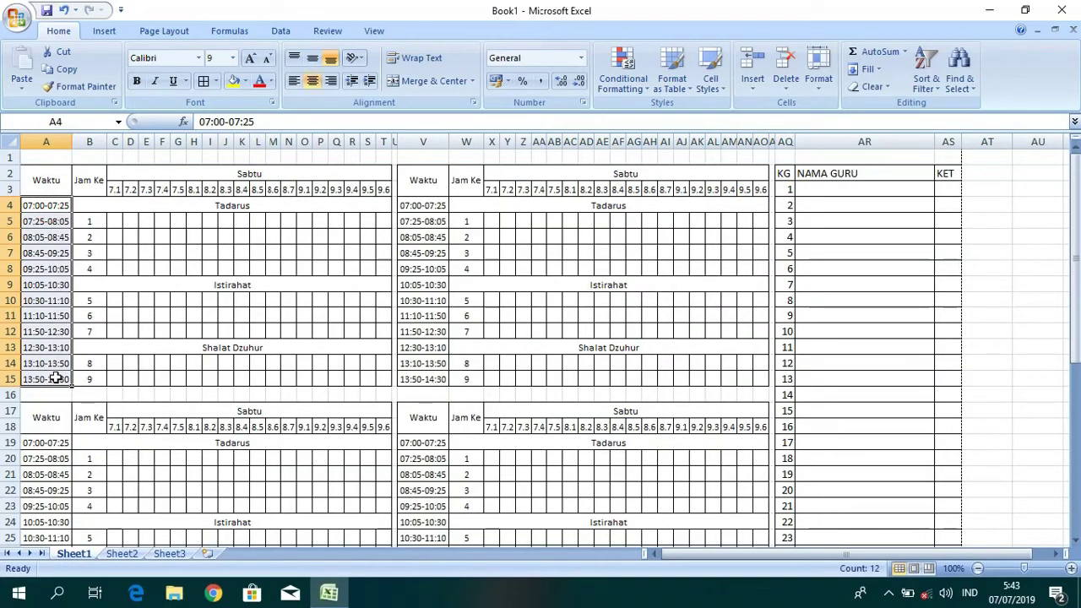
key("ctrl+c")
left_click(120, 554)
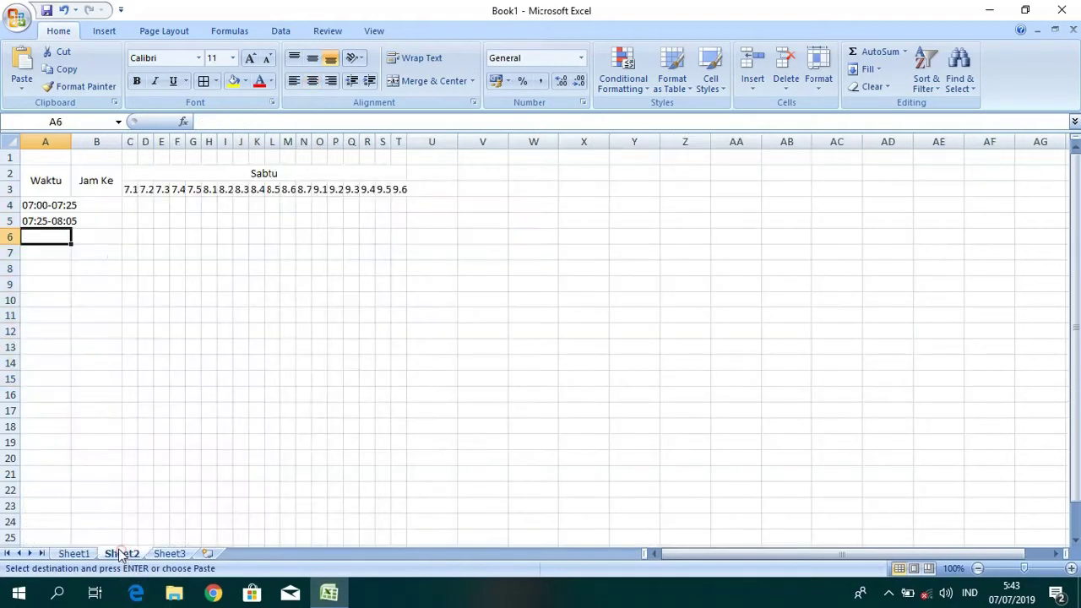
left_click(38, 205)
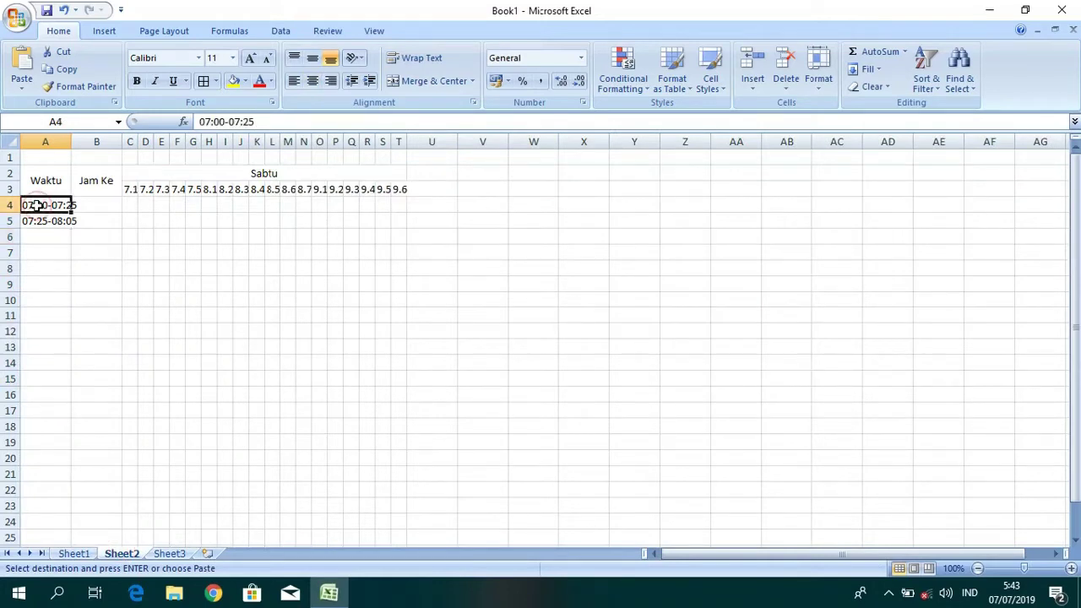
key("ctrl+v")
left_click(127, 316)
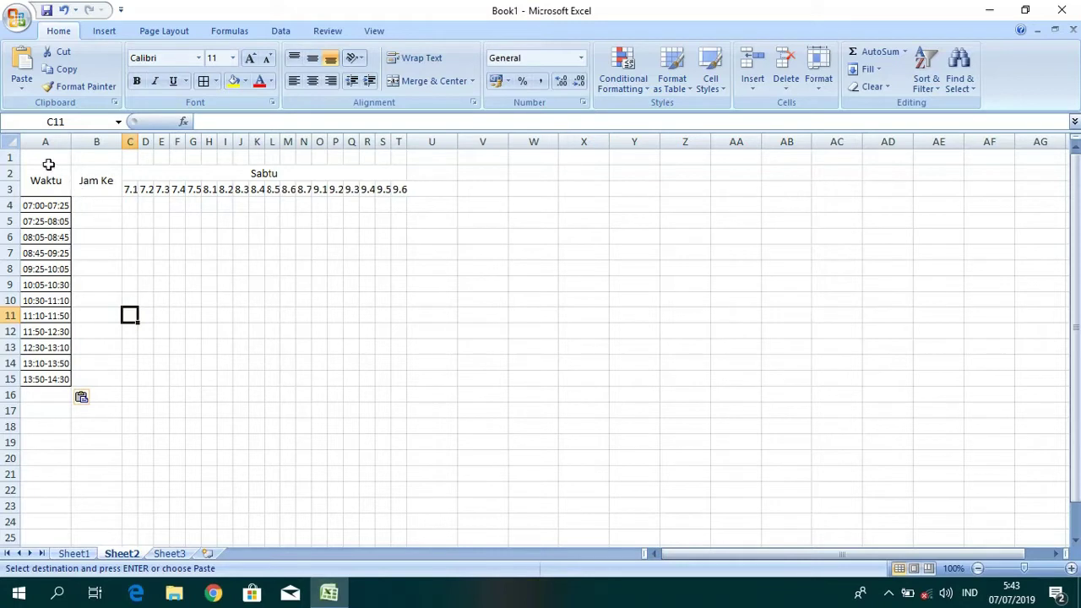
- Apply All Borders to every cell of the timetable range A2:T15
left_click_drag(48, 164, 378, 378)
left_click(202, 80)
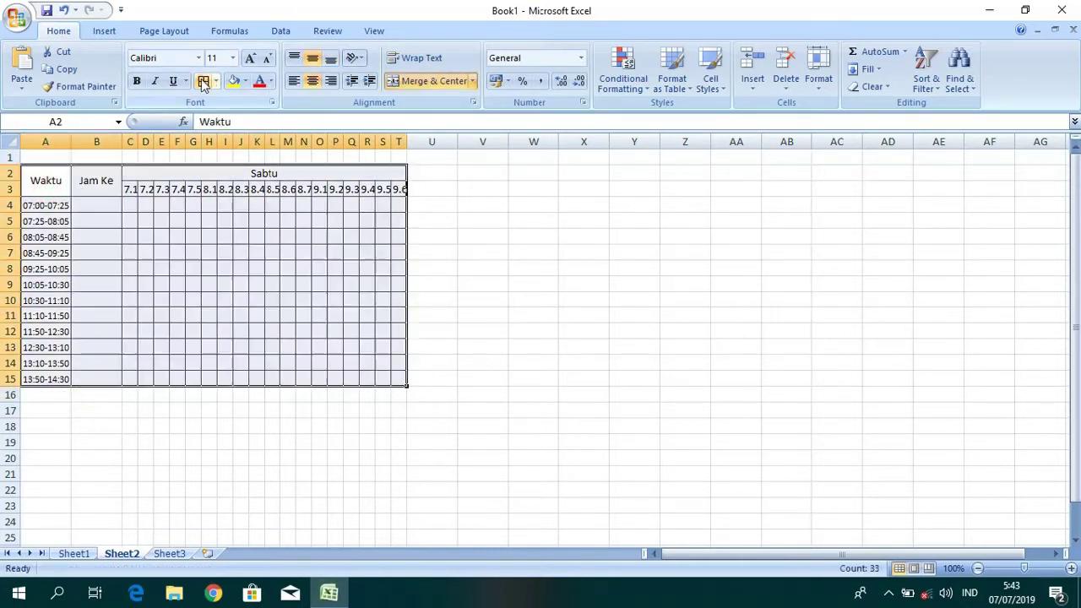
left_click(513, 284)
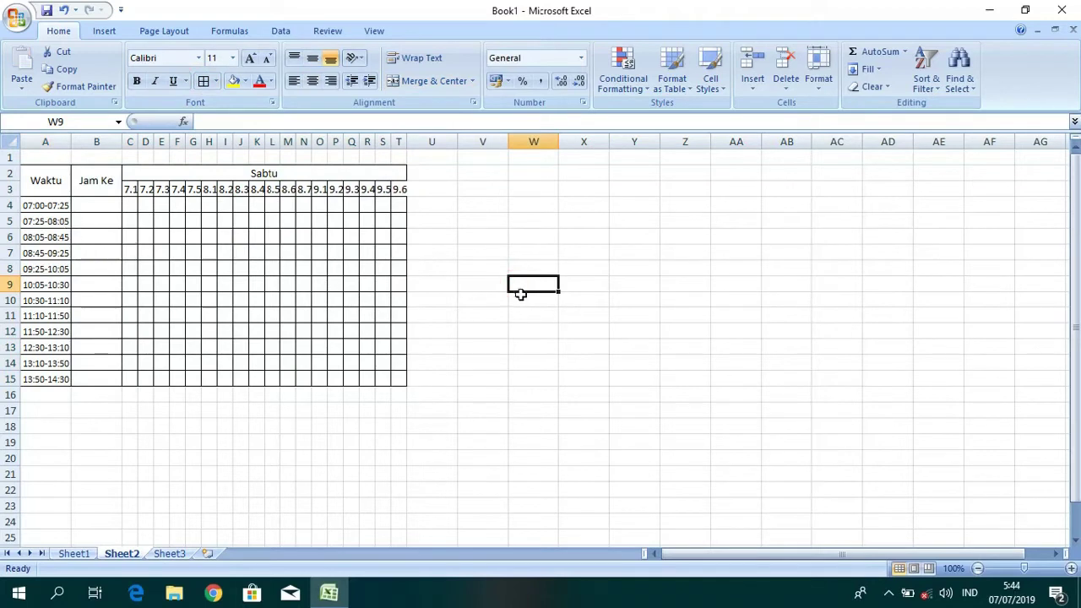
mouse_move(46, 180)
left_mouse_down()
mouse_move(333, 341)
mouse_move(337, 377)
left_mouse_up()
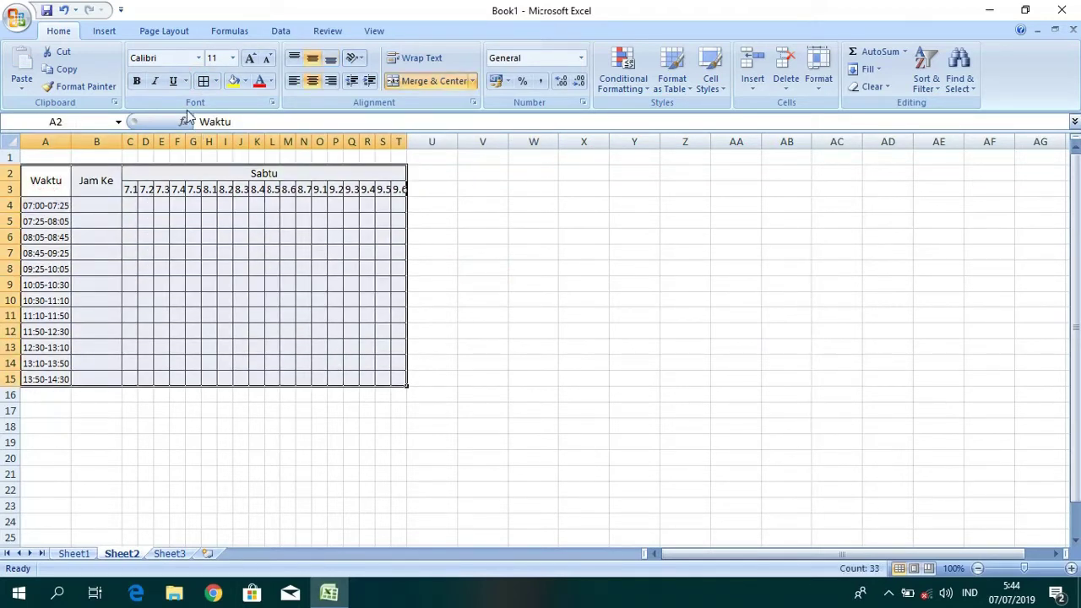
left_click(233, 58)
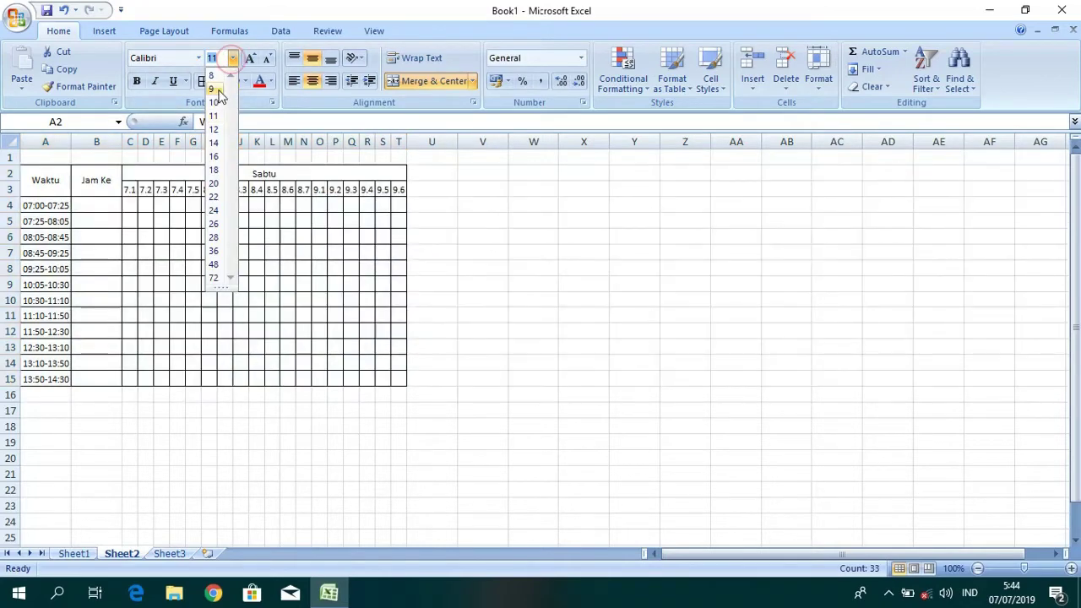
- Set the timetable text to size 9 and enter Tadarus, 1–4 and Istirahat in B4:B9
key("Escape")
left_click(503, 253)
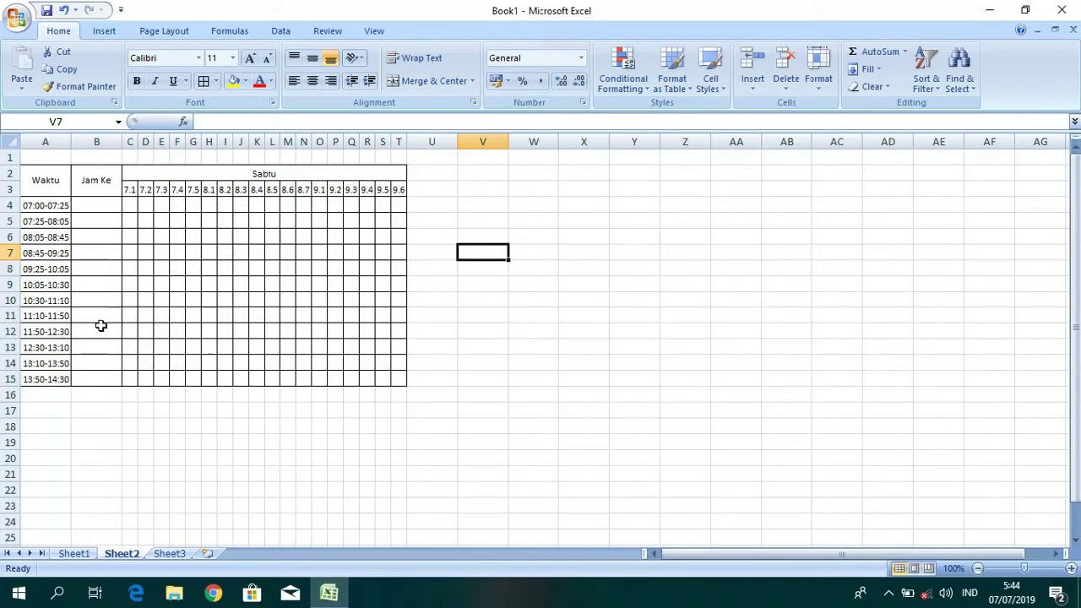
left_click(97, 206)
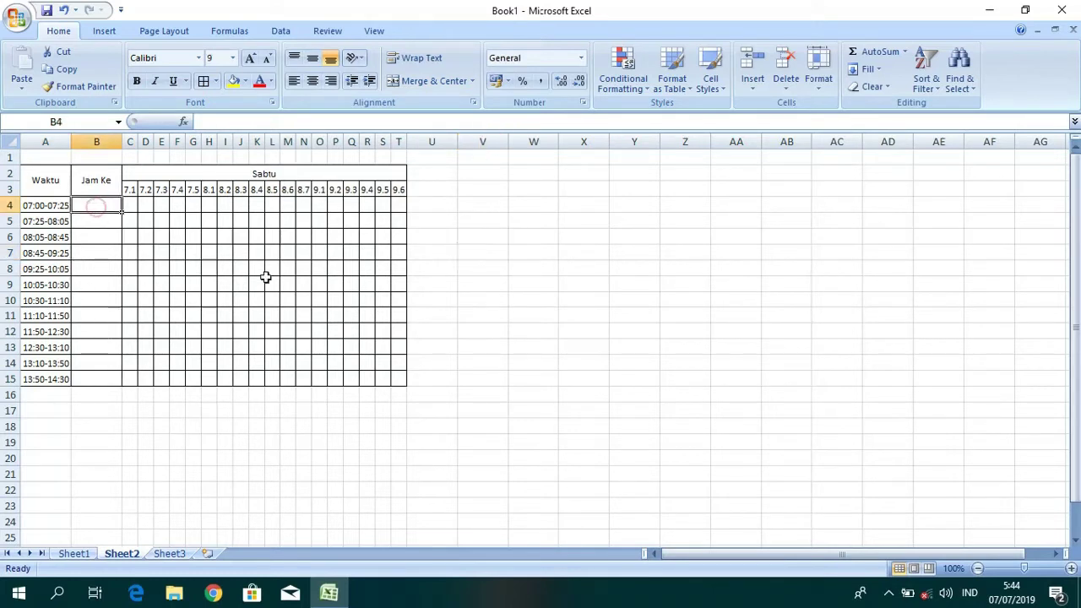
type("Ta")
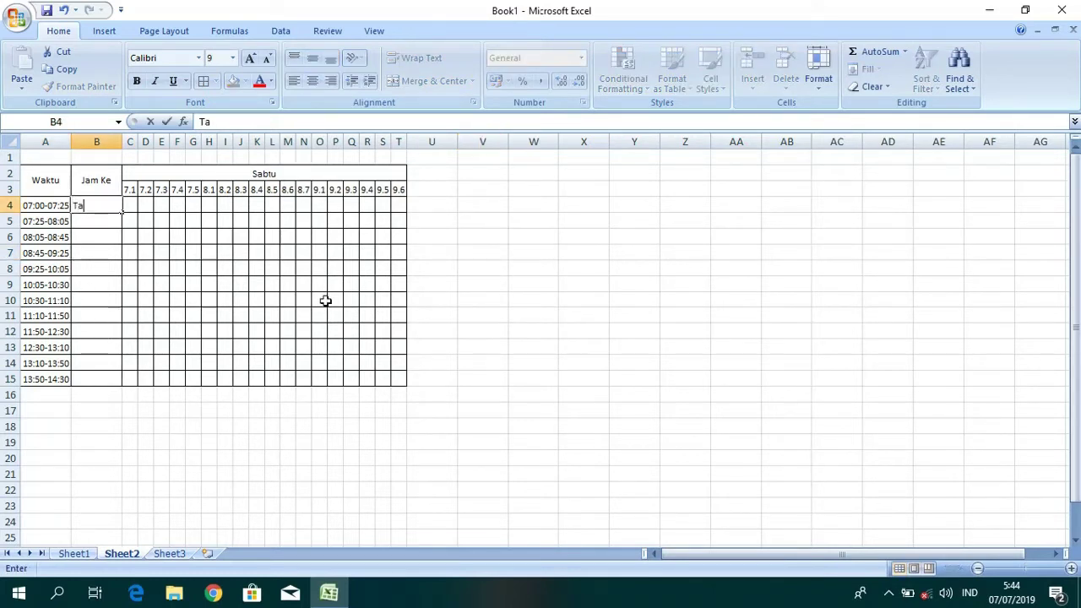
type("darus")
key("Return")
type("1")
key("Return")
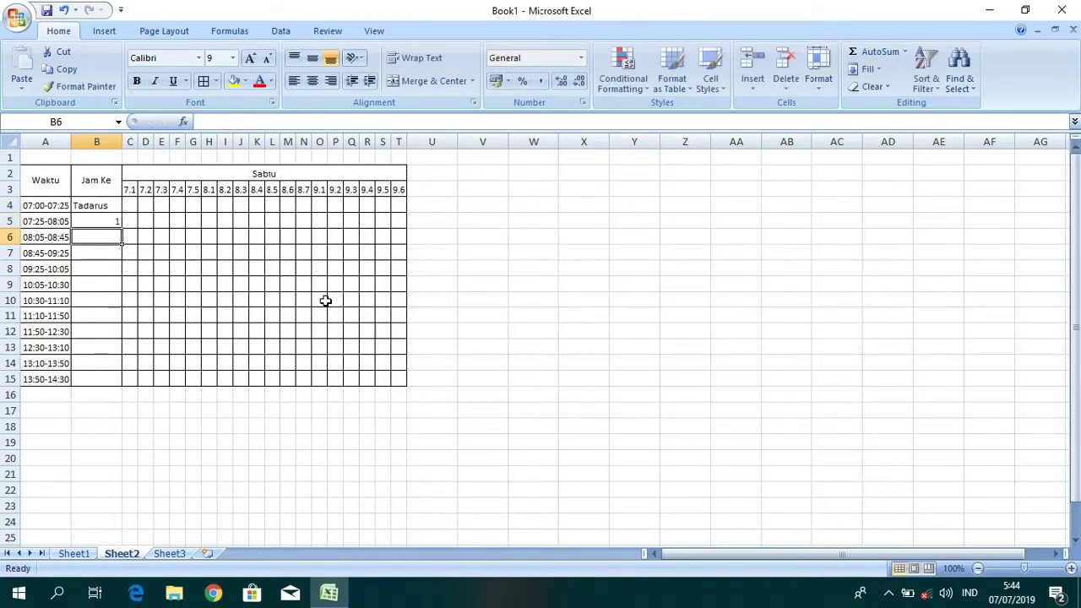
type("2")
key("Return")
type("3")
key("Return")
type("4")
key("Return")
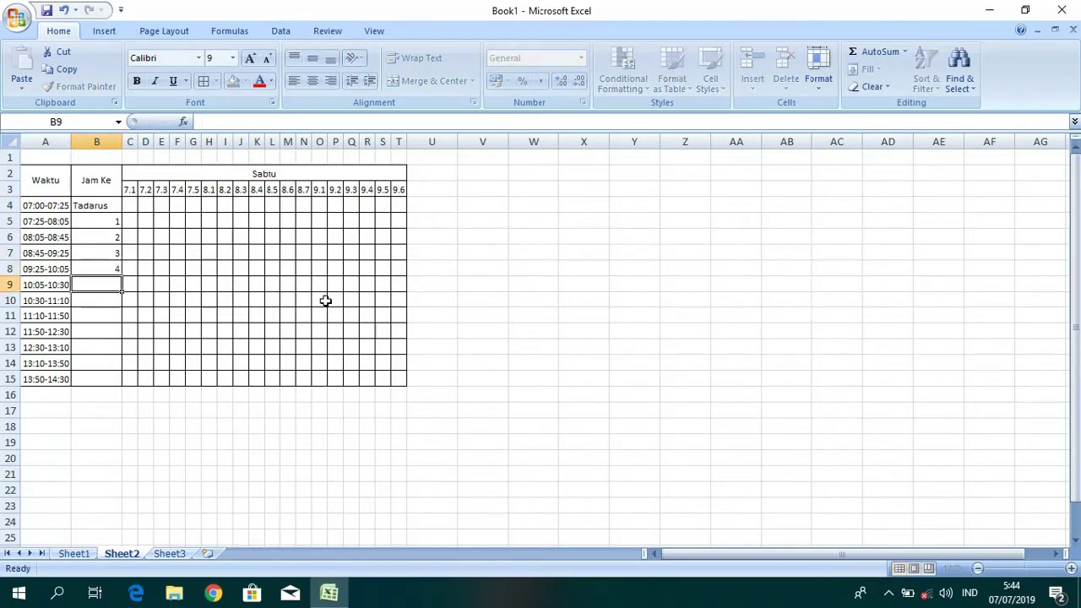
type("Istirahat")
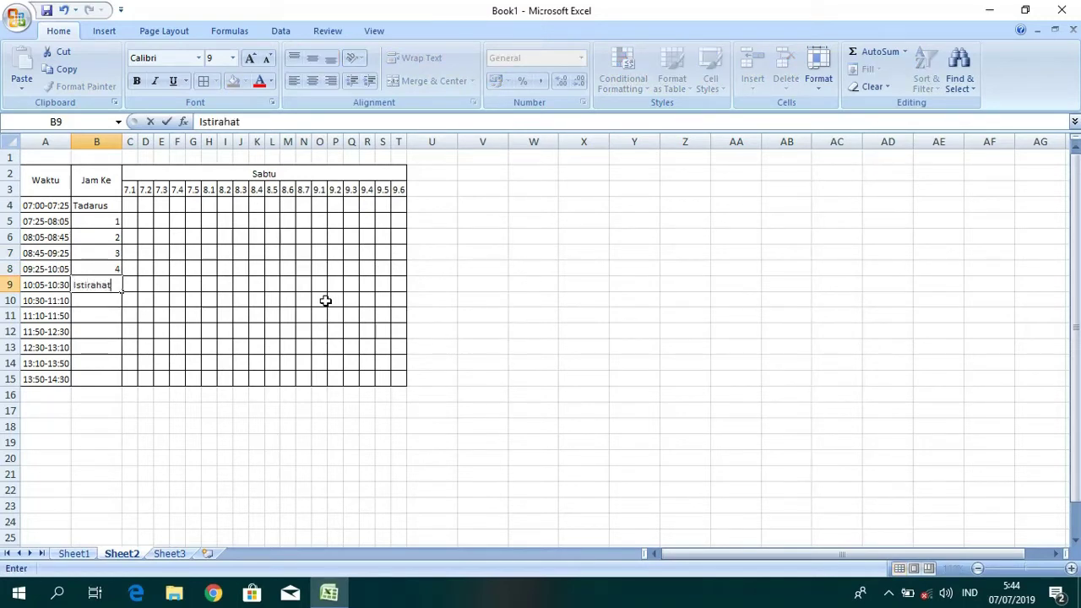
key("Return")
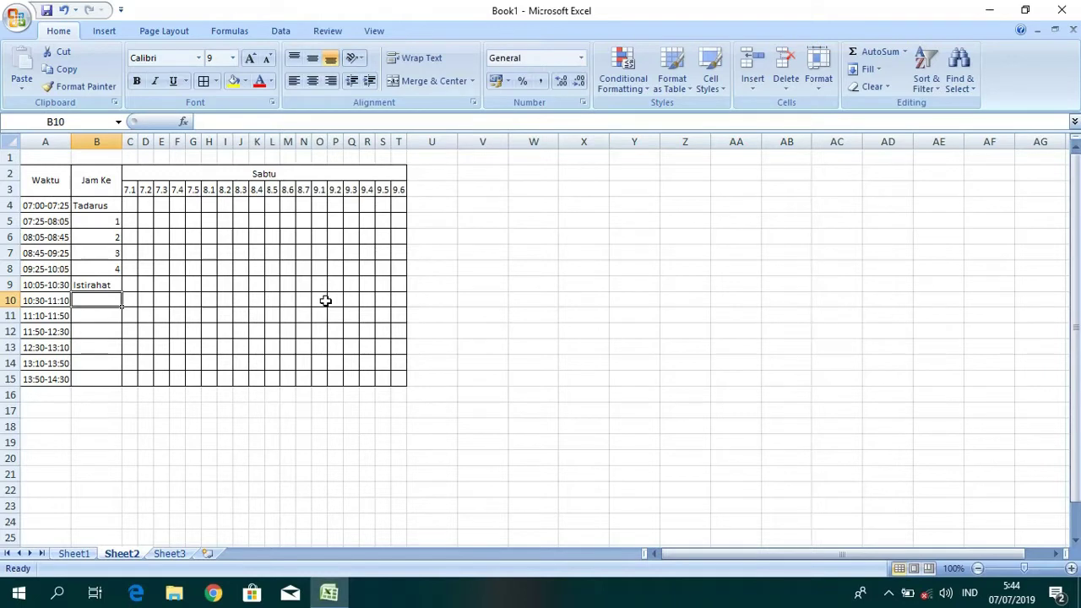
- Continue Jam Ke with 5, 6, 7, Shalat Dzuhur, 8 and 9 in B10:B15
type("5")
key("Return")
type("6")
key("Return")
type("7")
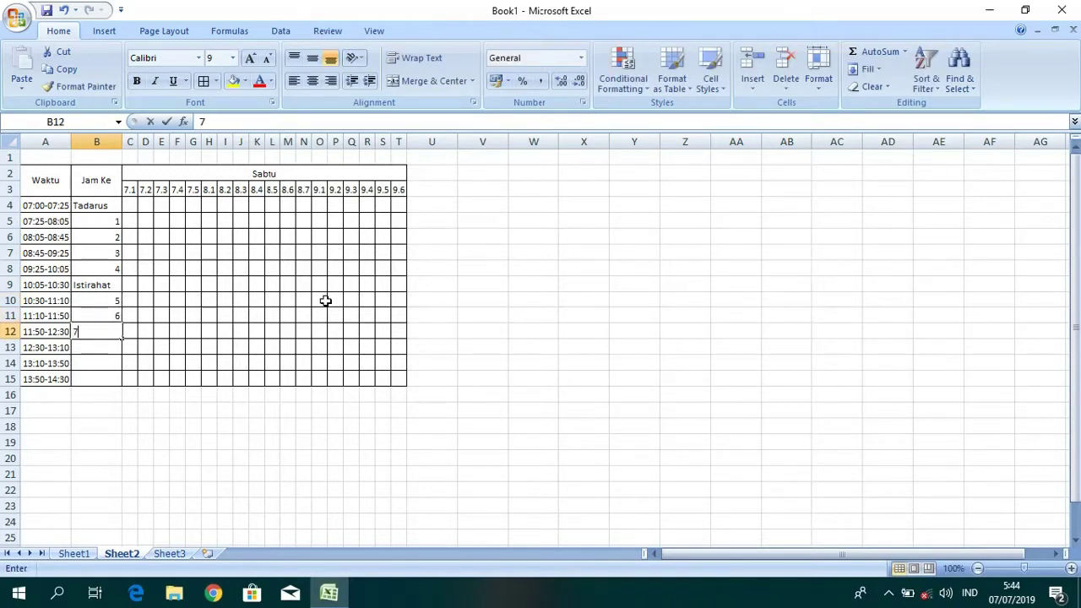
key("Return")
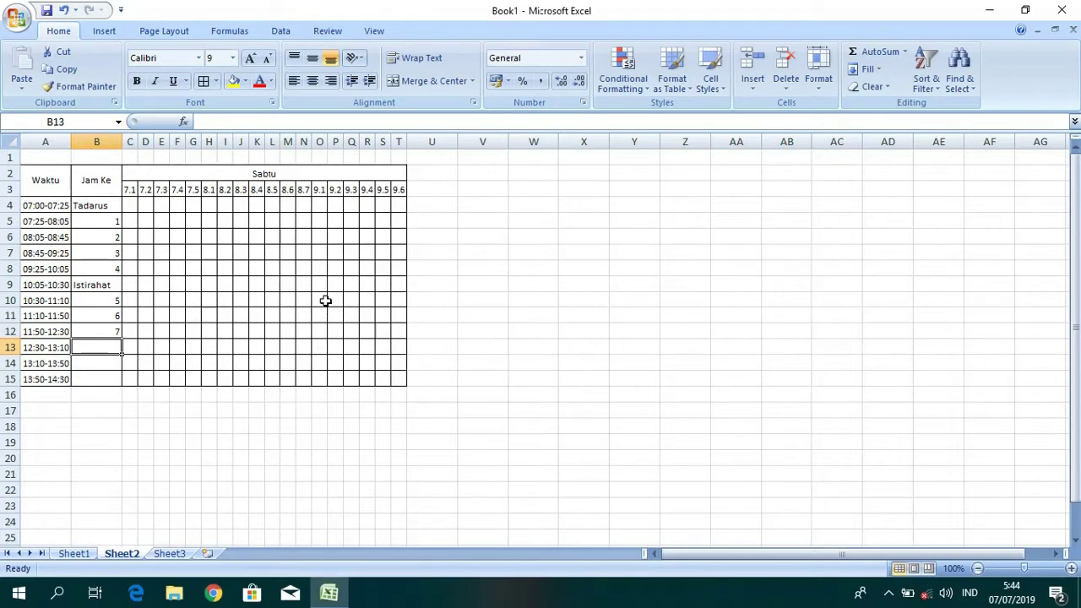
type("Shal")
type("at Dzuhu")
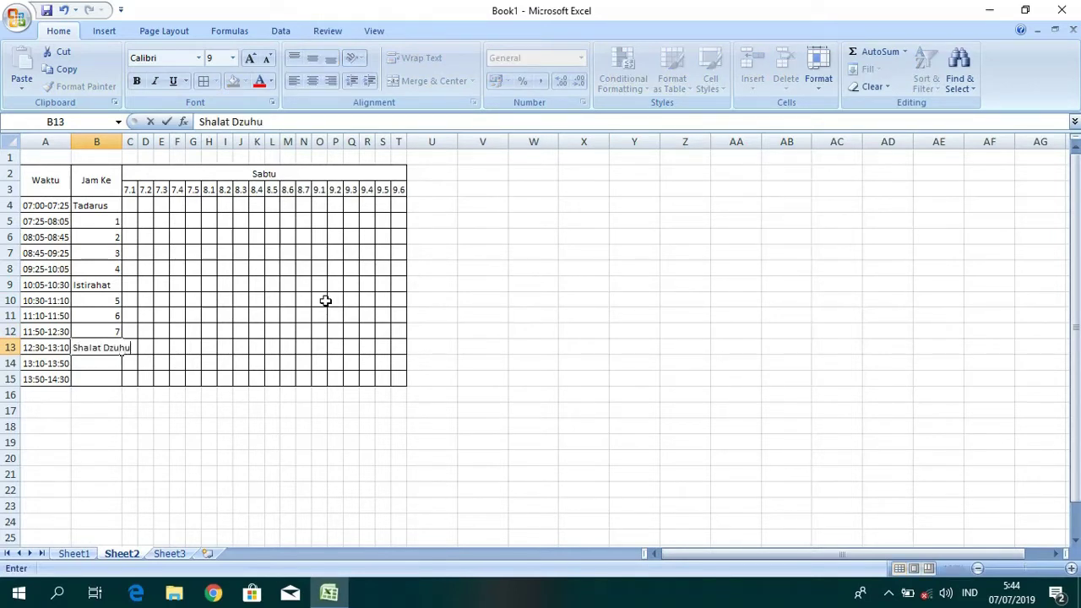
type("r")
key("Return")
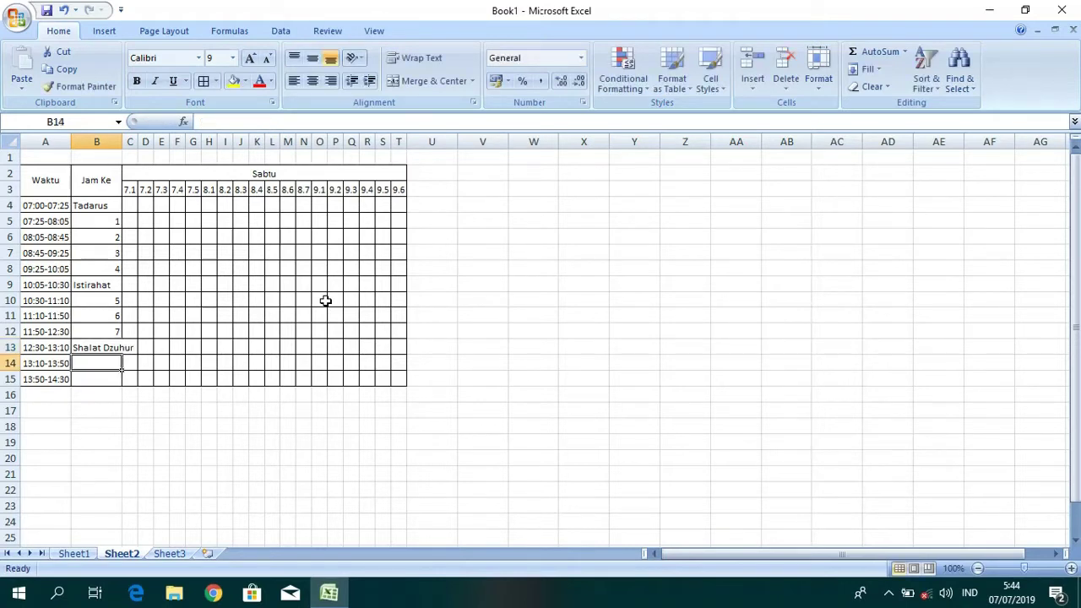
type("8")
key("Return")
type("9")
key("Return")
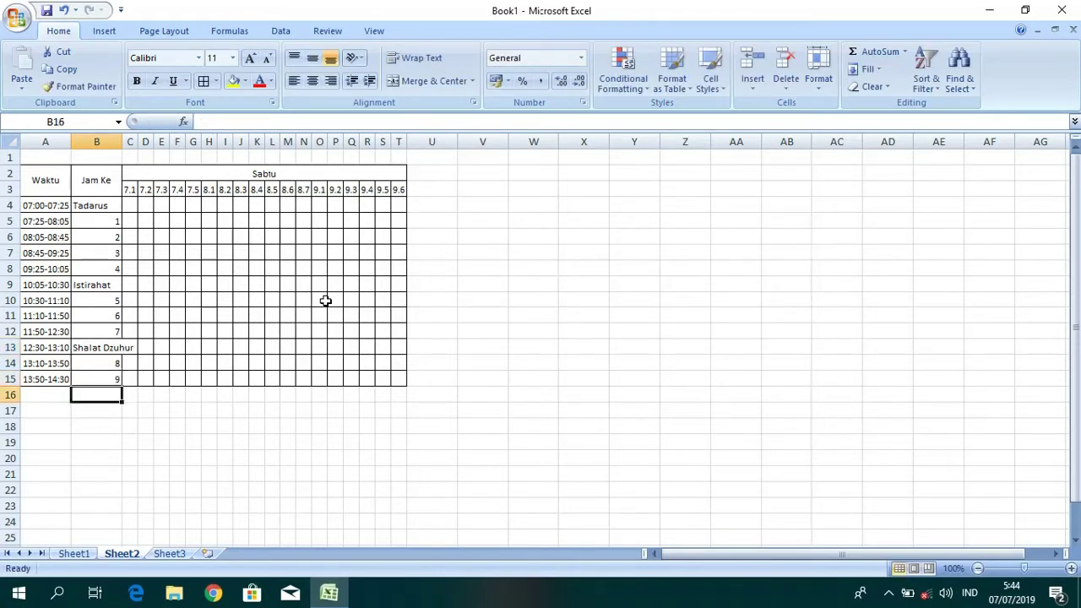
- Merge and centre Tadarus, Istirahat and Shalat Dzuhur across columns B–T in rows 4, 9 and 13
left_click_drag(104, 206, 399, 208)
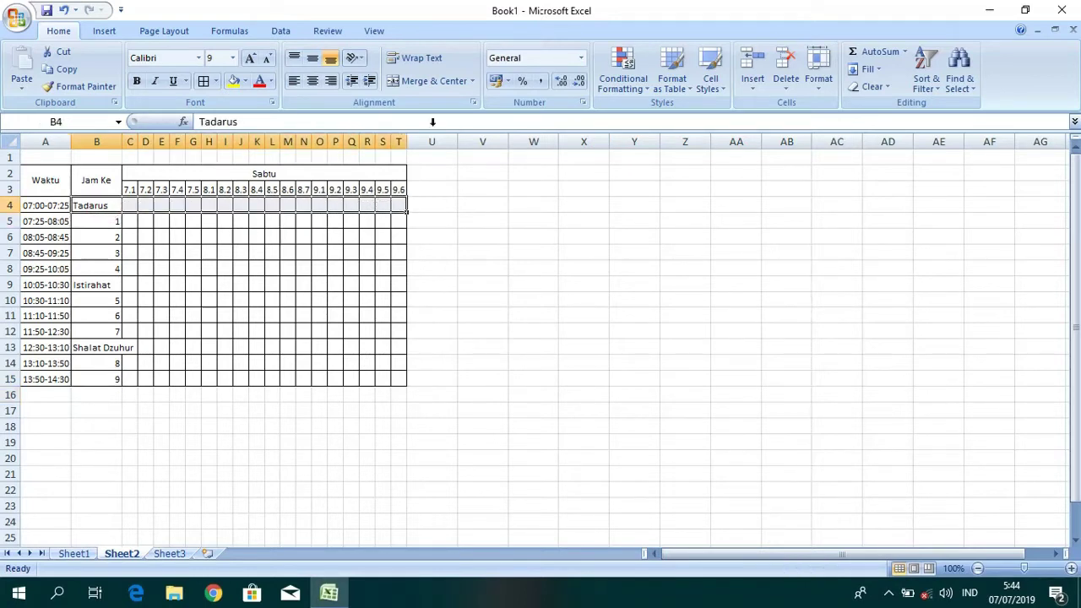
left_click(435, 79)
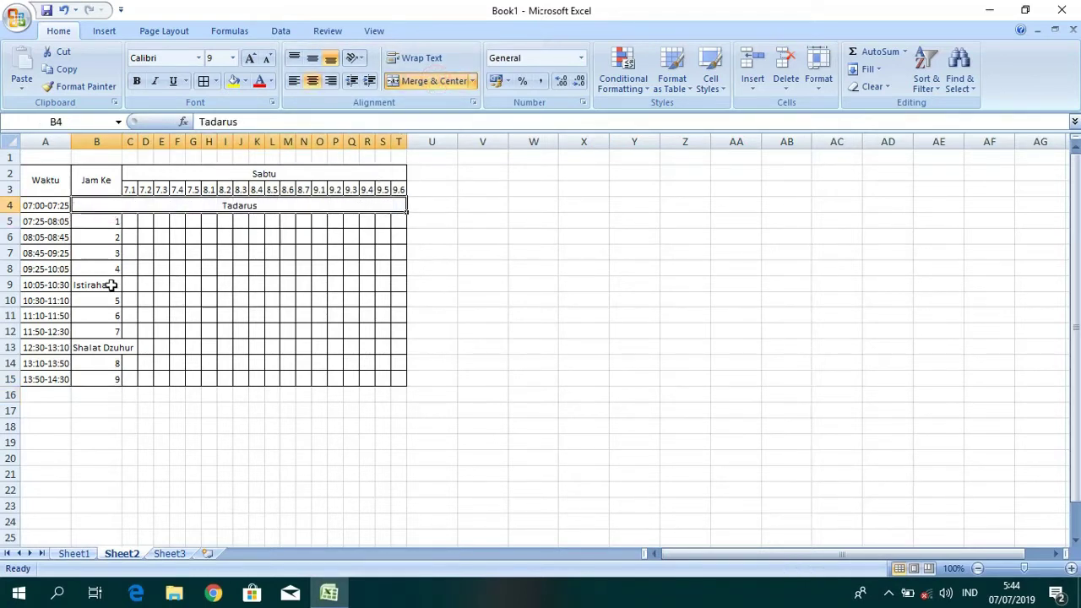
left_click_drag(106, 284, 391, 287)
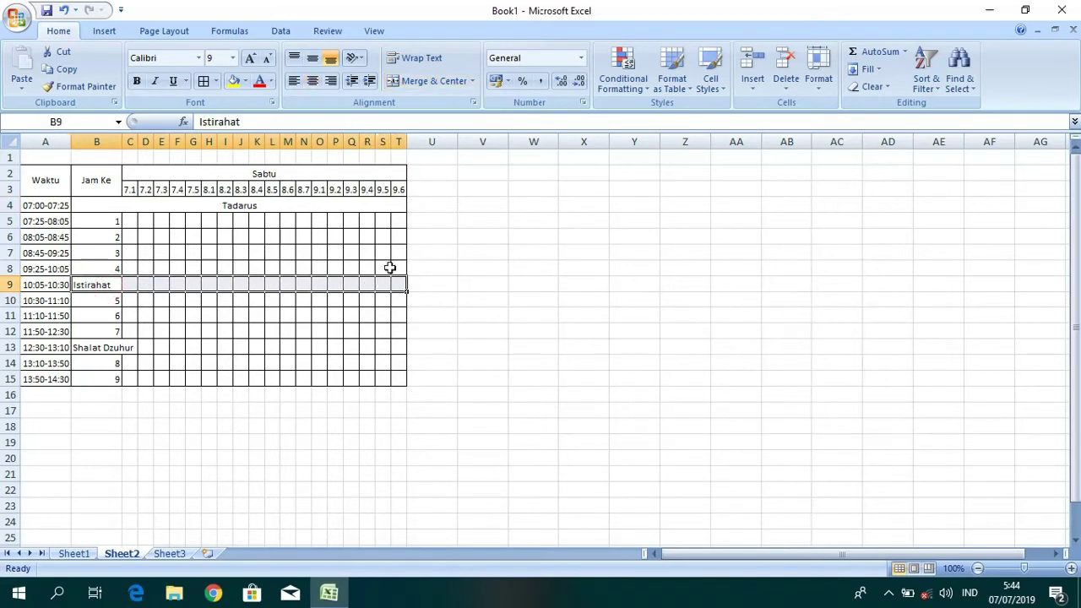
left_click(409, 81)
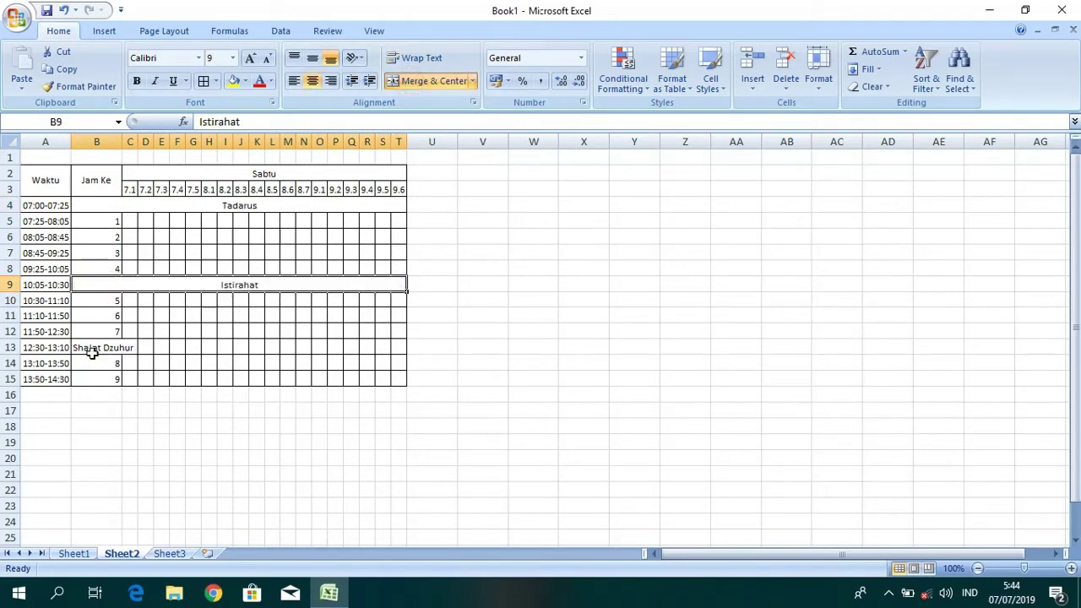
left_click_drag(92, 351, 392, 342)
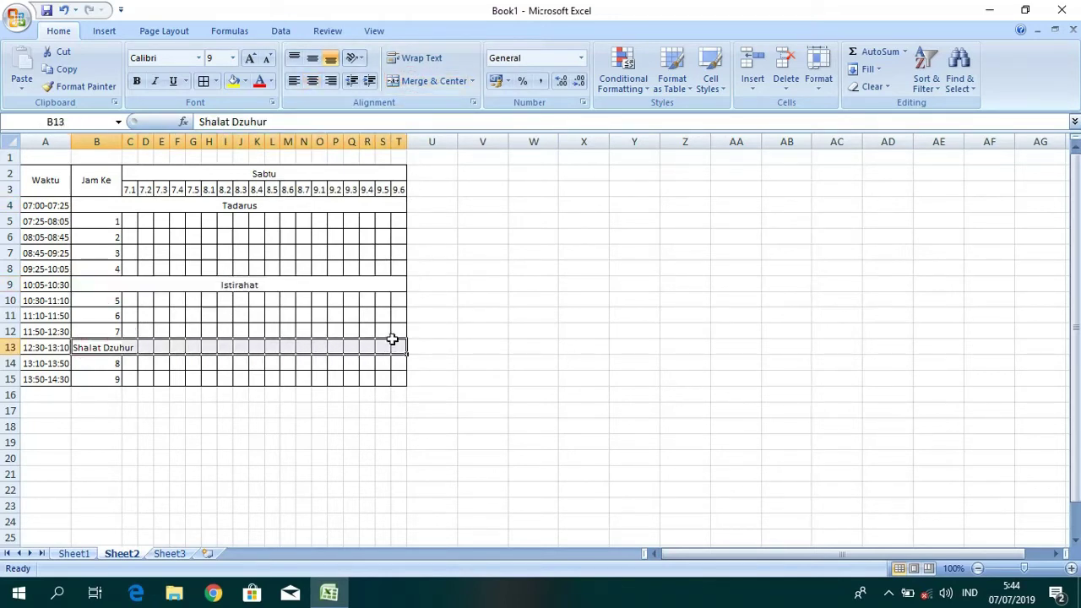
left_click(406, 82)
left_click(465, 267)
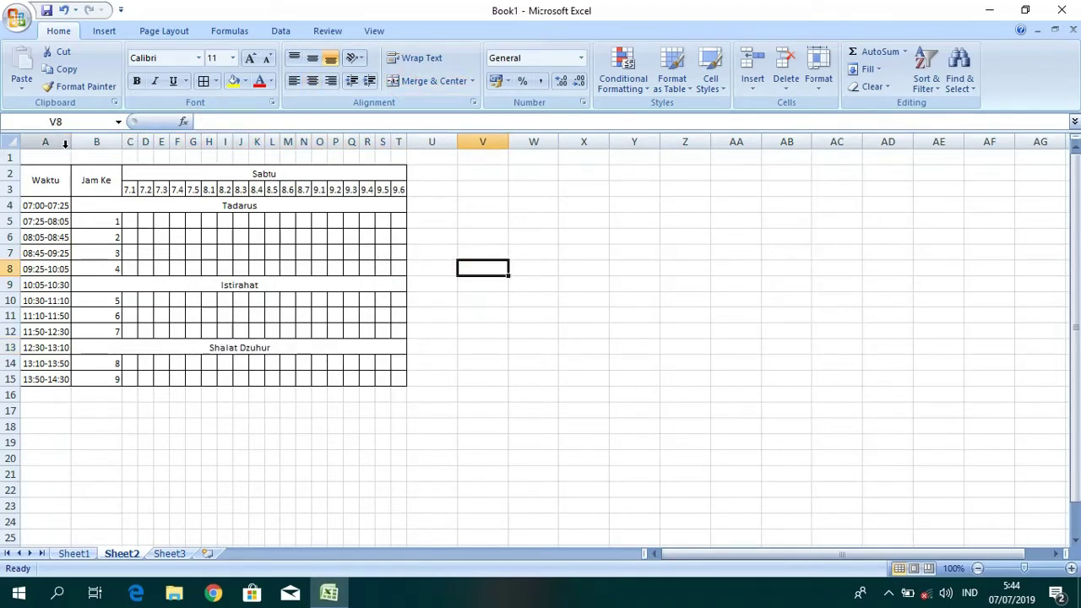
- Autofit column B to the Jam Ke heading and centre all text in A2:T15
left_click_drag(72, 141, 73, 141)
double_click(122, 141)
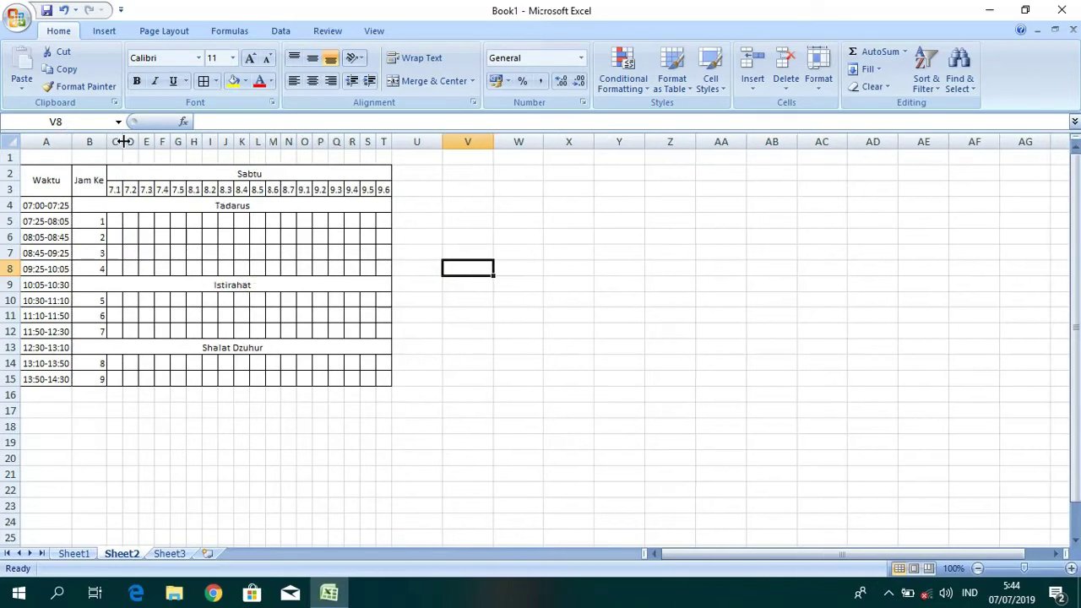
left_click(427, 250)
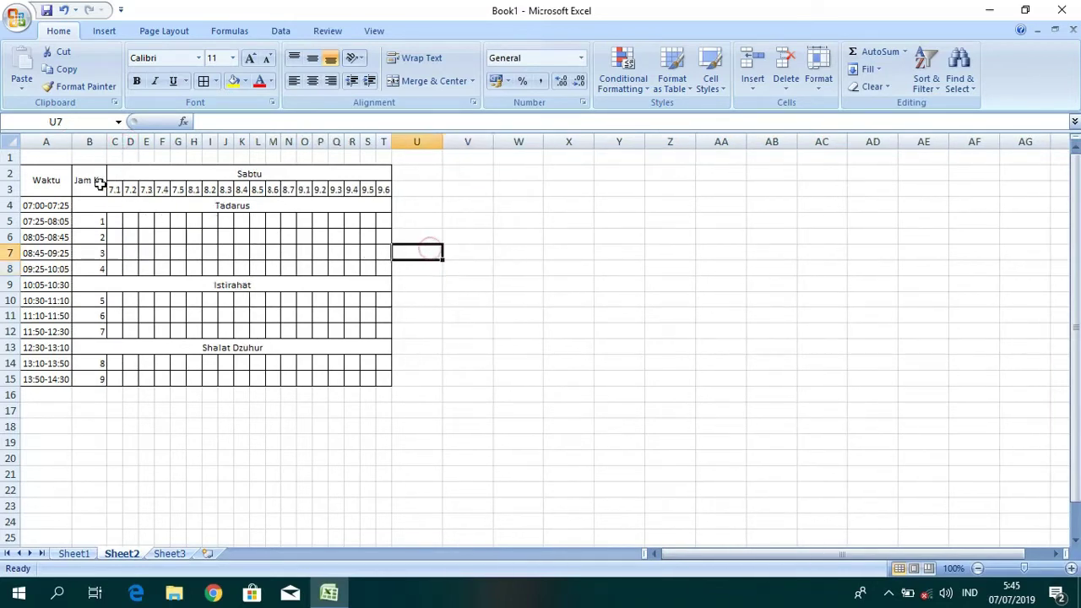
left_click_drag(47, 180, 343, 364)
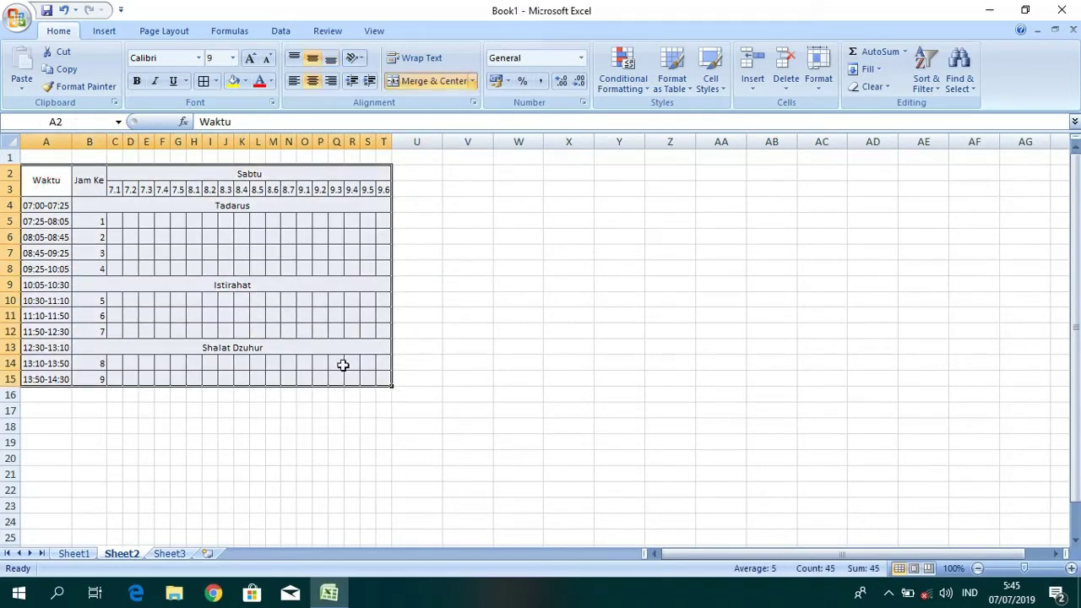
left_click(317, 84)
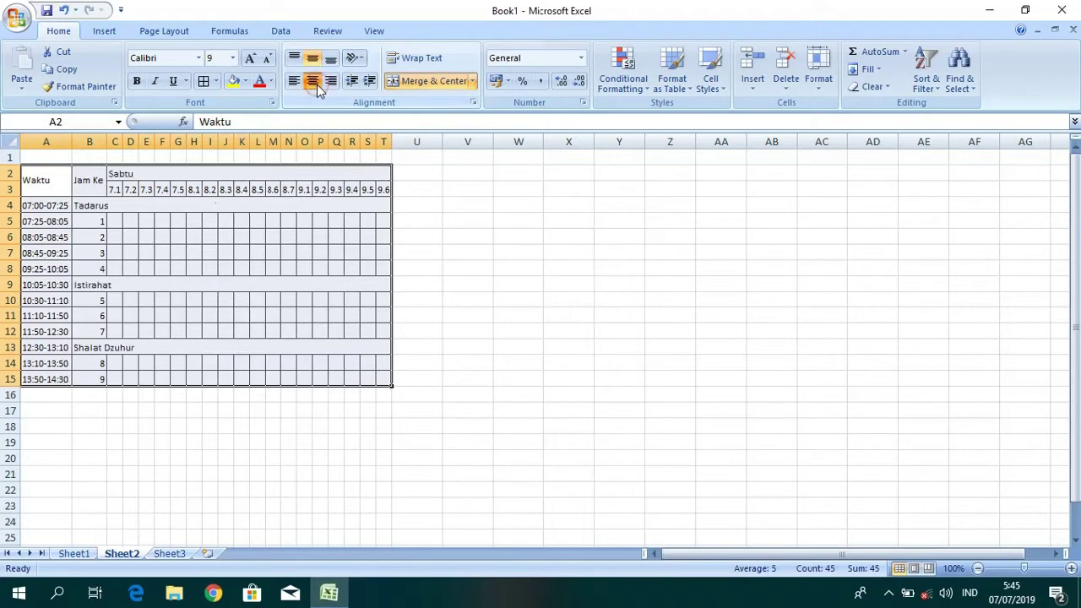
left_click(316, 85)
left_click(453, 269)
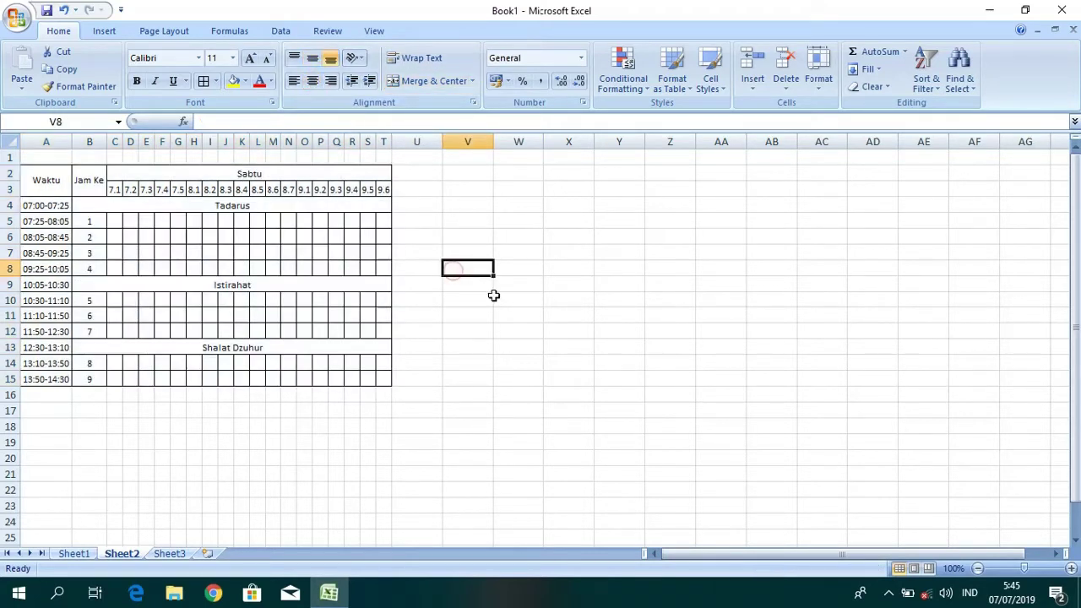
left_click(486, 442)
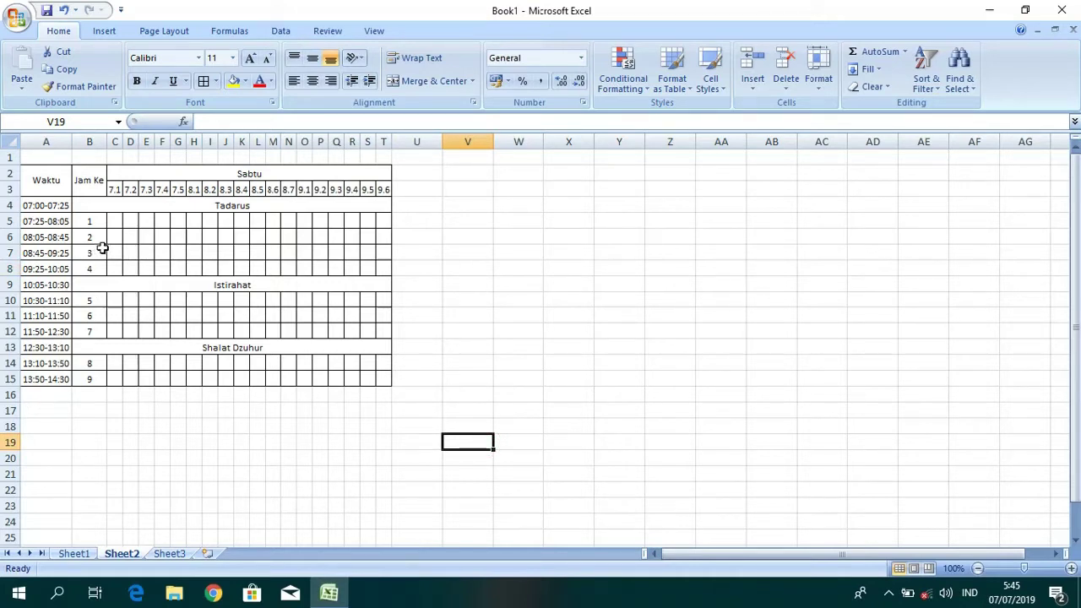
- Create a conditional formatting duplicate-values rule on C5:T5 with a red fill
left_click_drag(113, 221, 378, 226)
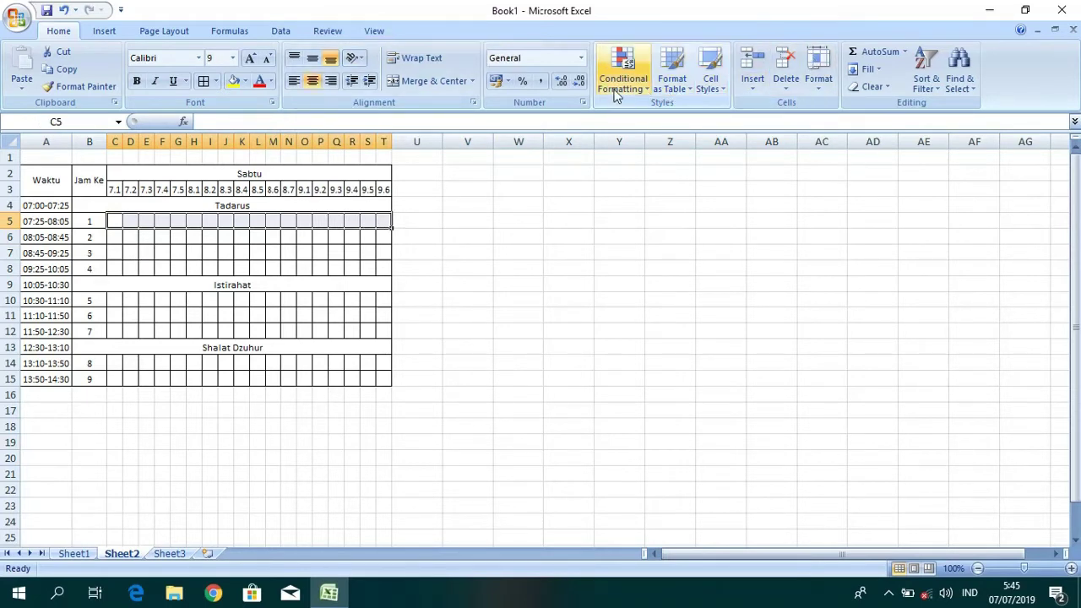
left_click(646, 91)
mouse_move(651, 255)
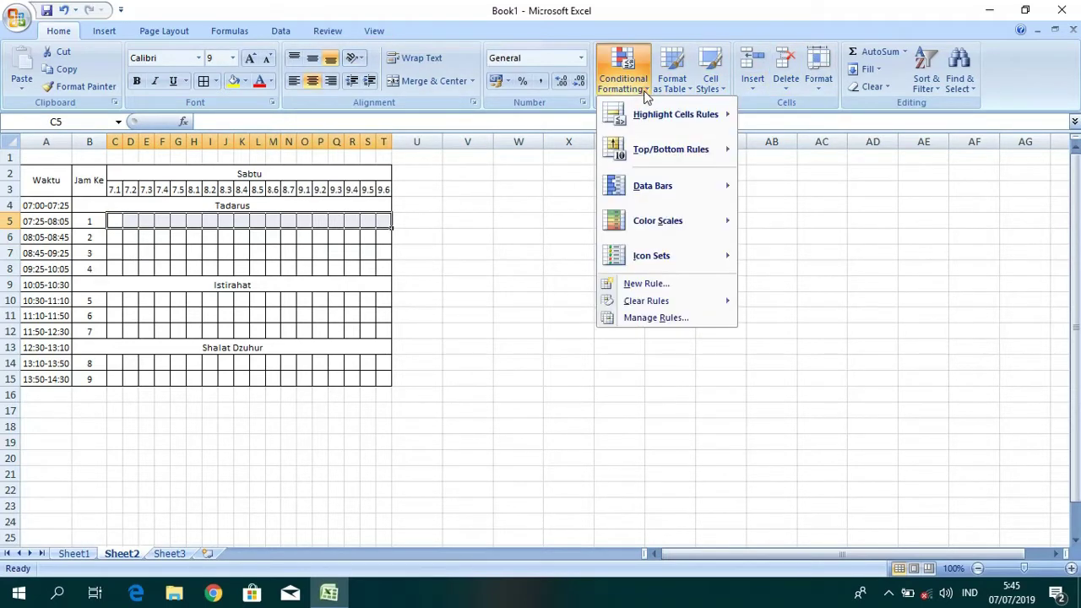
left_click(664, 292)
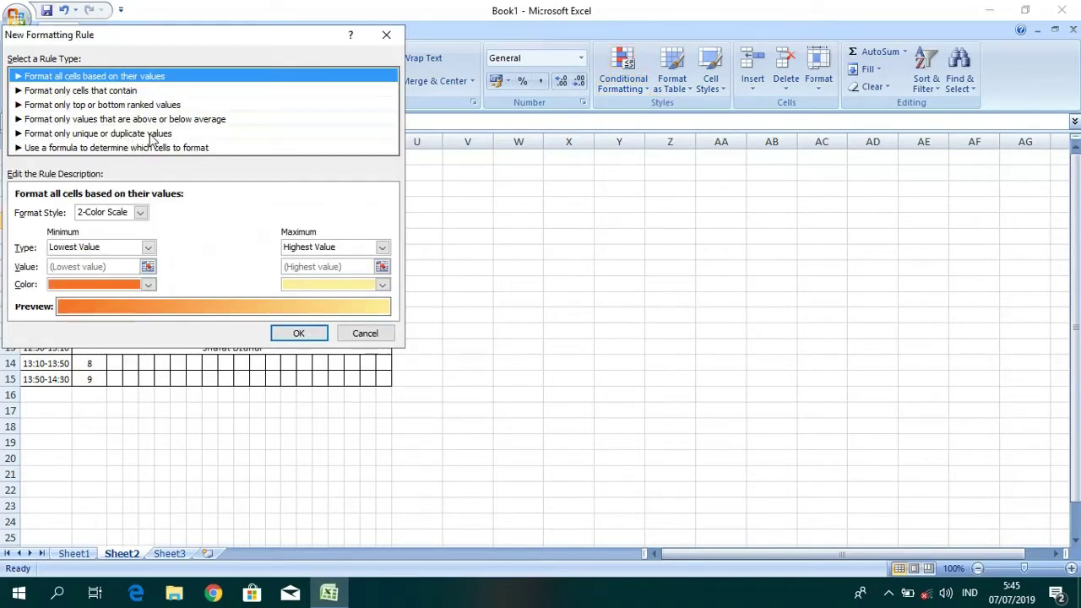
left_click(143, 133)
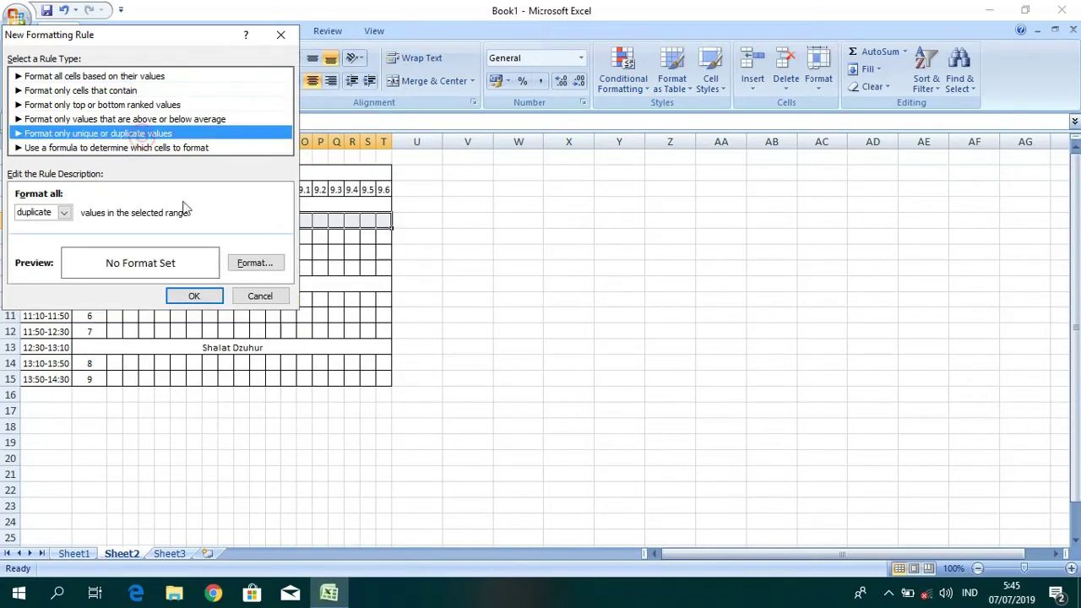
left_click(256, 265)
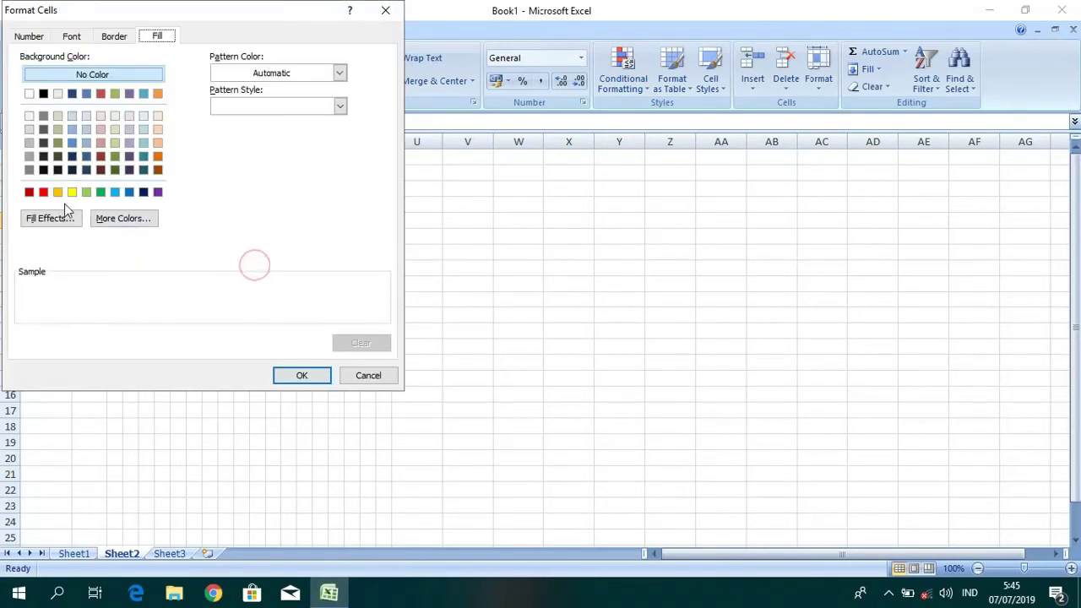
left_click(29, 36)
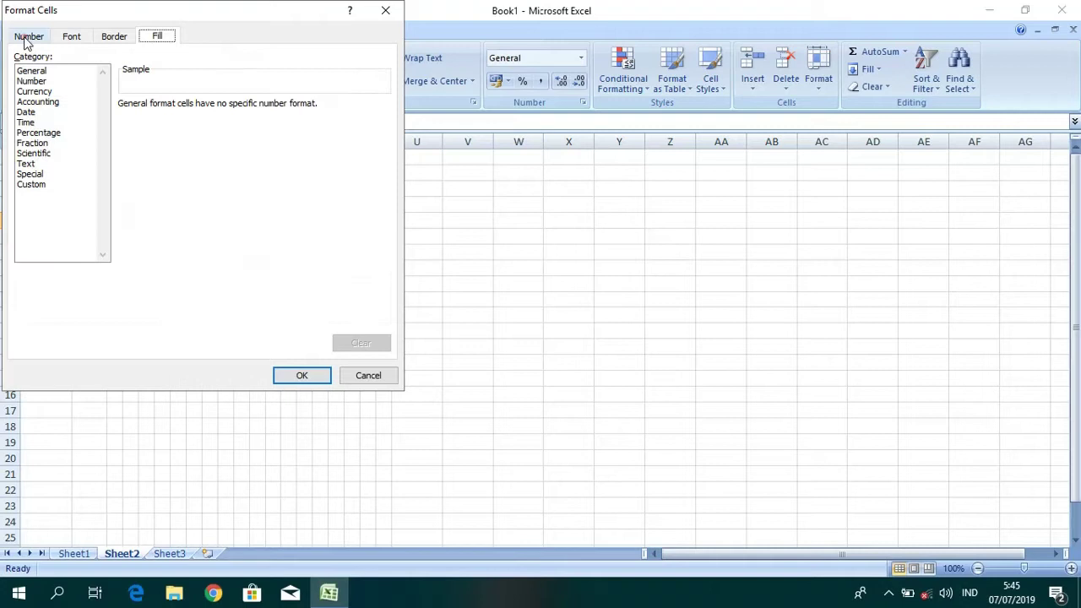
left_click(71, 36)
left_click(115, 37)
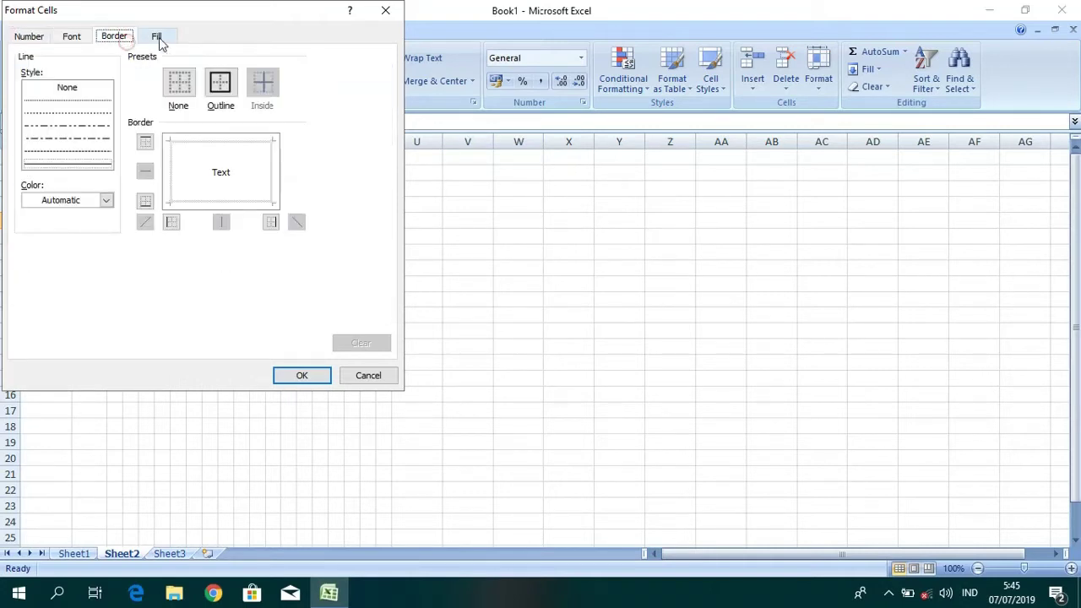
left_click(157, 37)
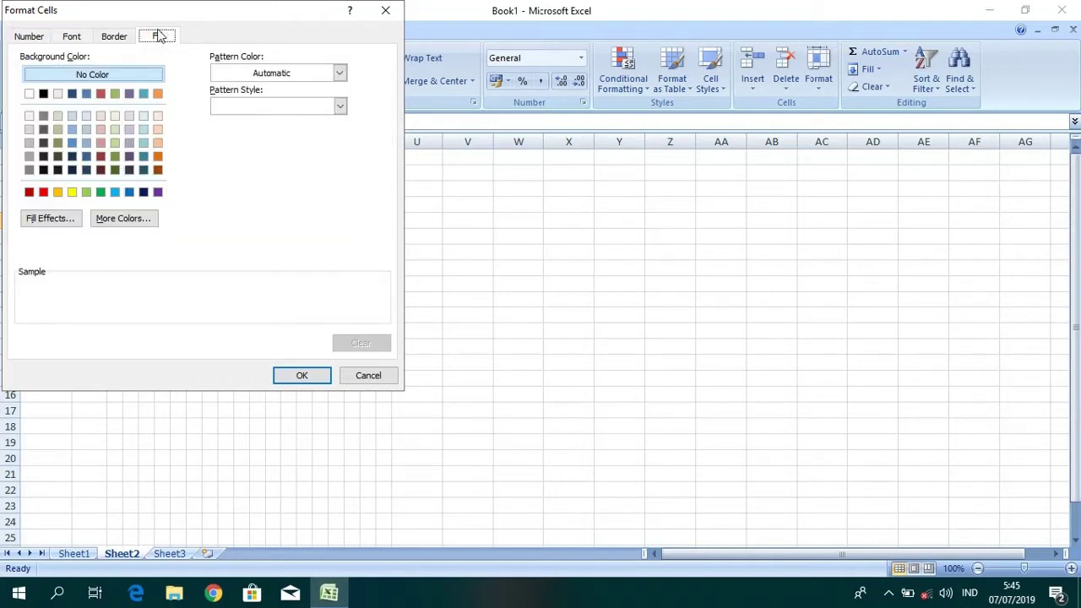
left_click(43, 192)
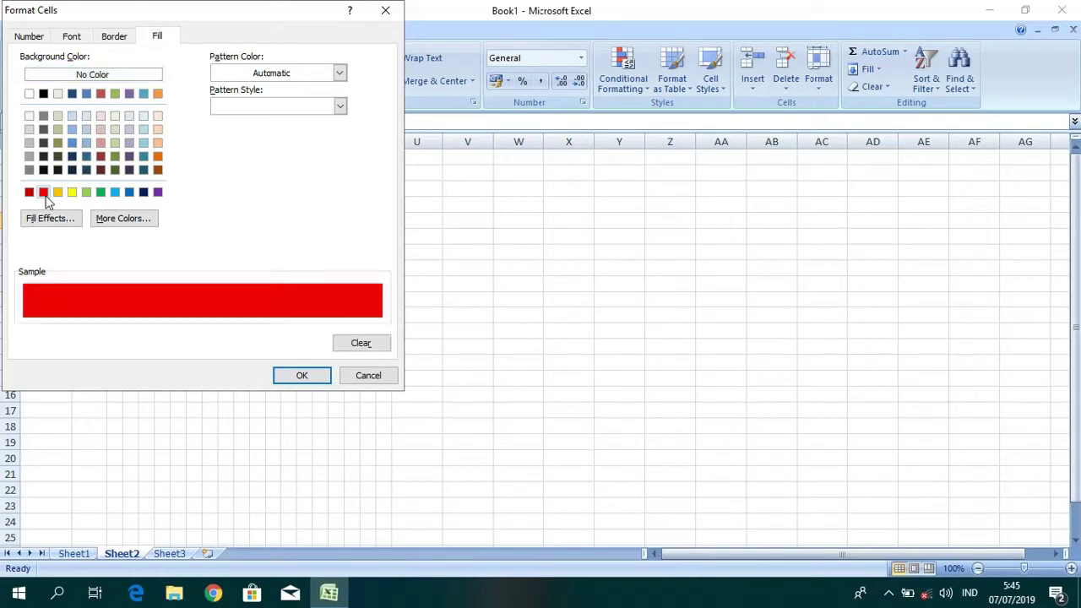
left_click(292, 376)
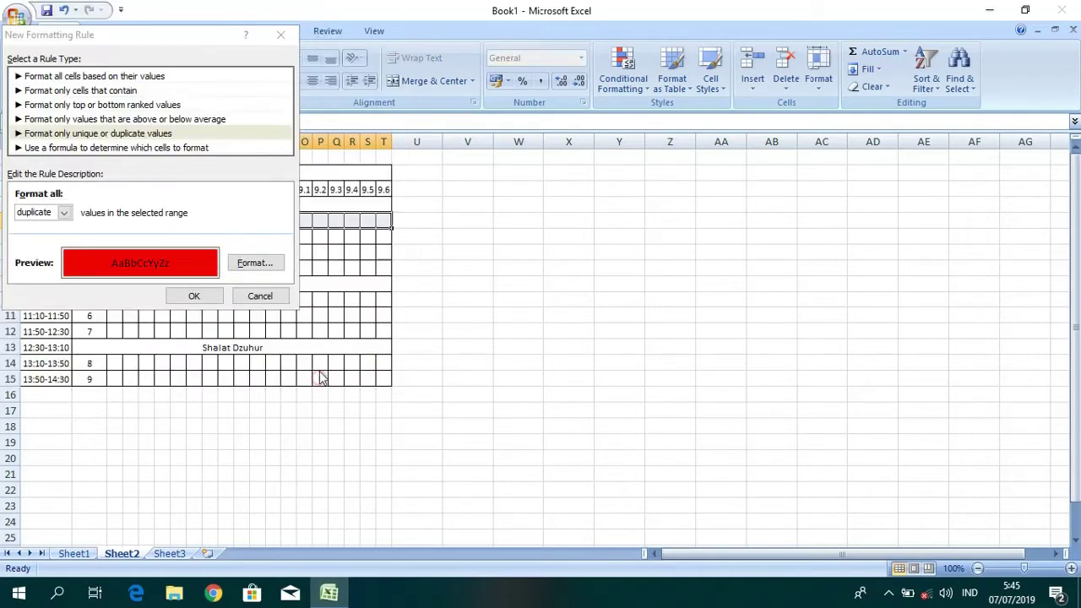
left_click(203, 297)
- Add a red-fill duplicate-values rule to the period-2 cells in row 6
left_click_drag(113, 238, 380, 241)
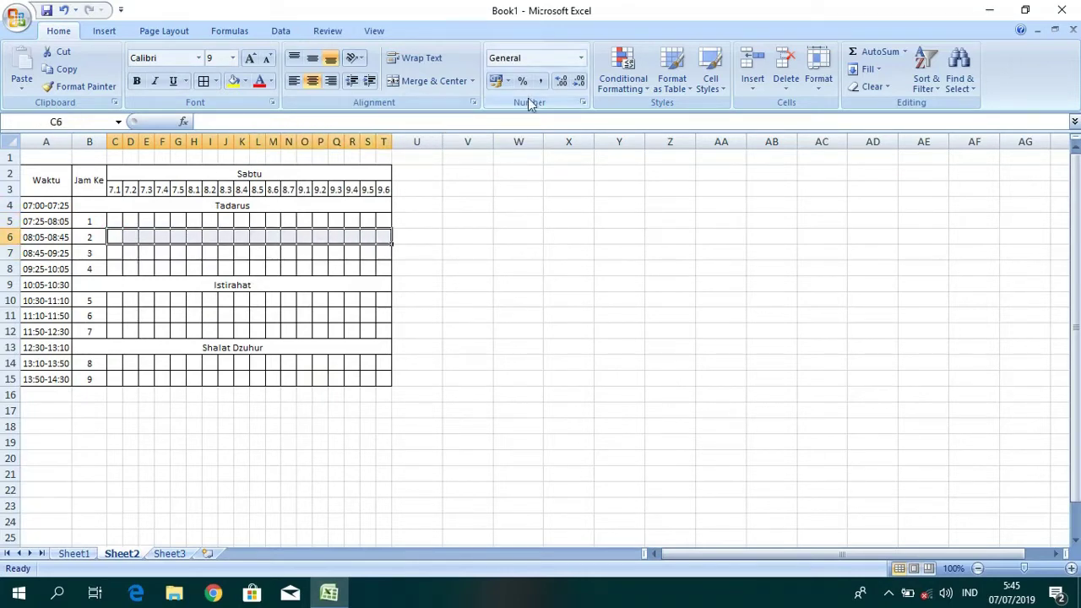
left_click(643, 87)
left_click(646, 284)
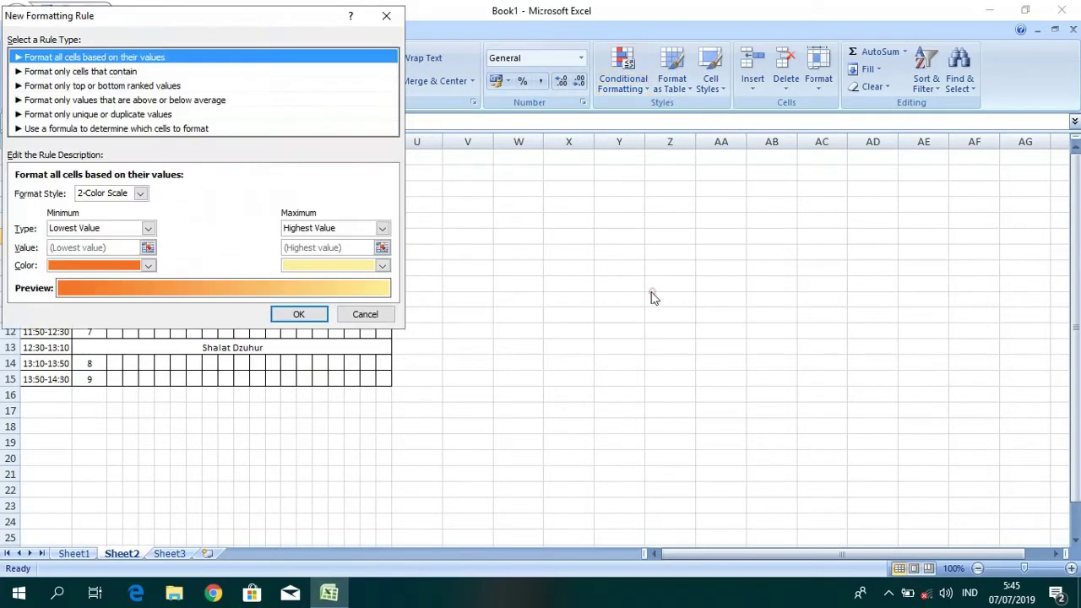
left_click(117, 117)
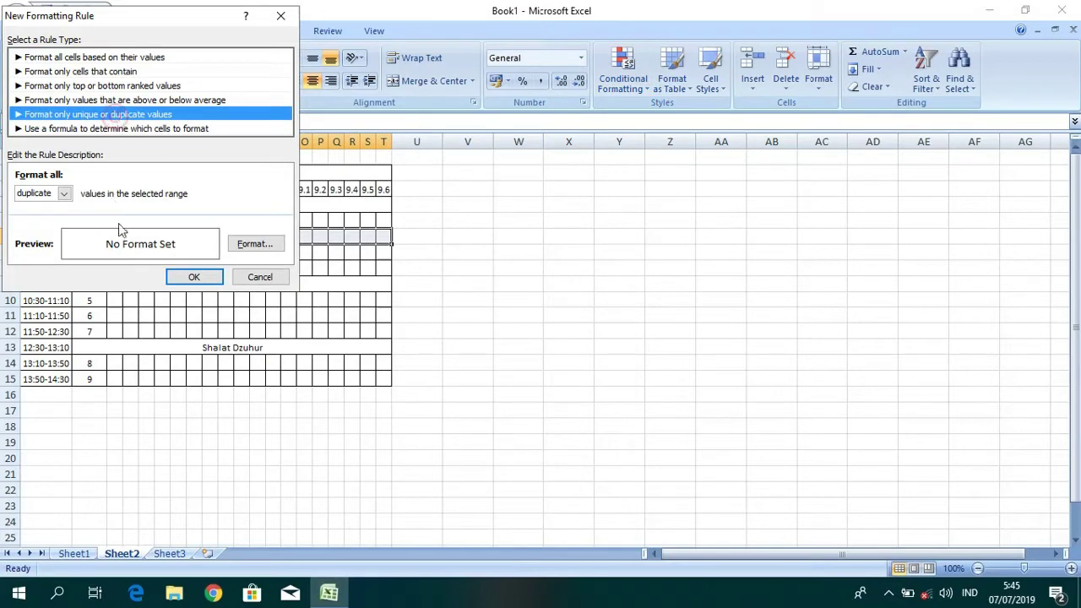
left_click(237, 240)
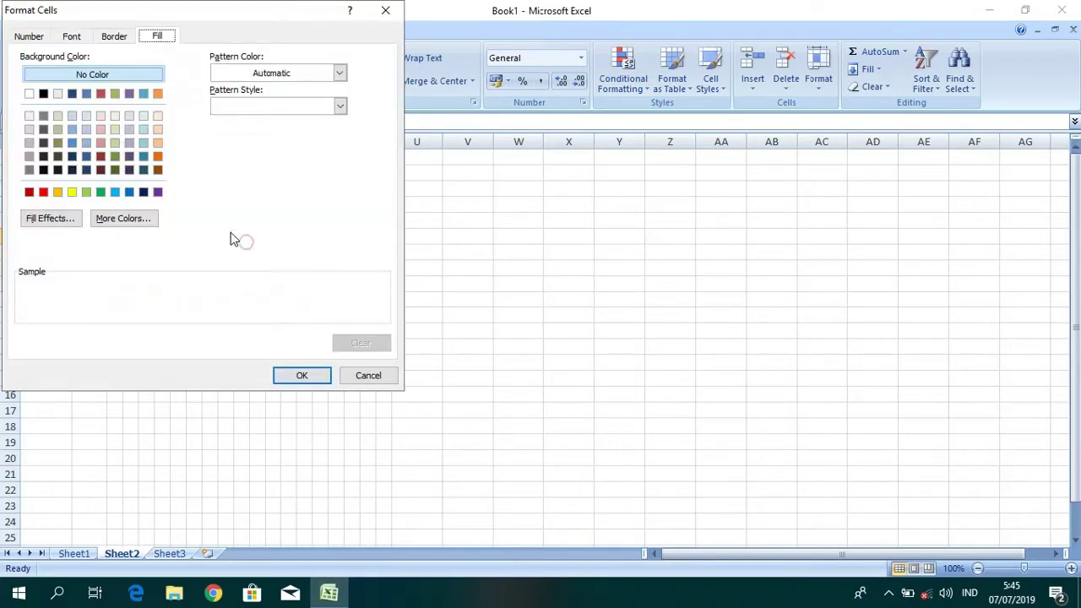
left_click(43, 192)
left_click(287, 377)
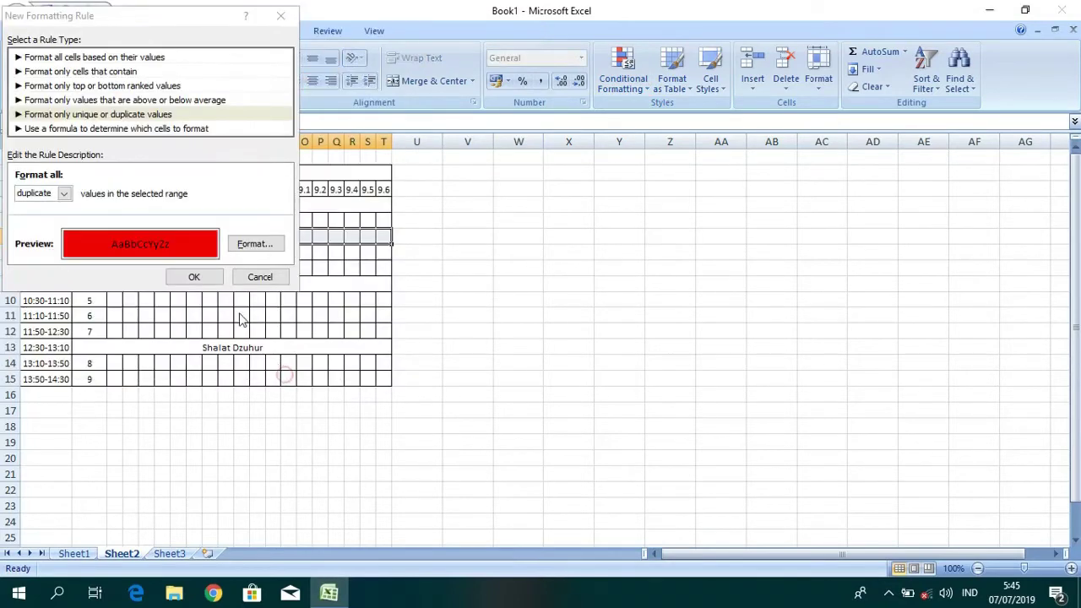
left_click(194, 277)
- Add the same red-fill duplicate-values rule to the period-3 cells in row 7
left_click_drag(113, 254, 383, 258)
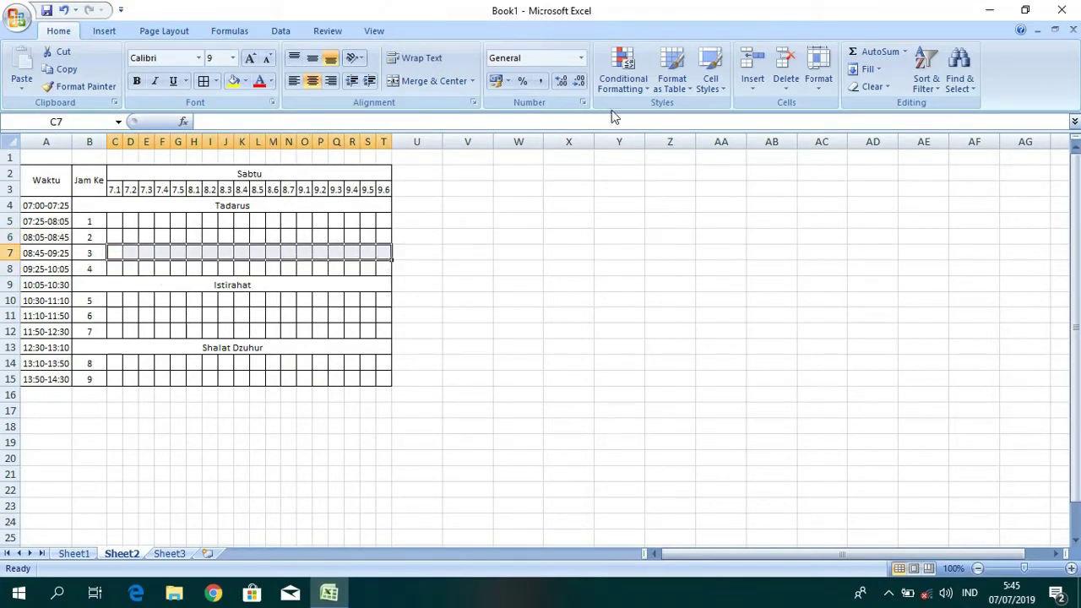
left_click(622, 79)
left_click(675, 280)
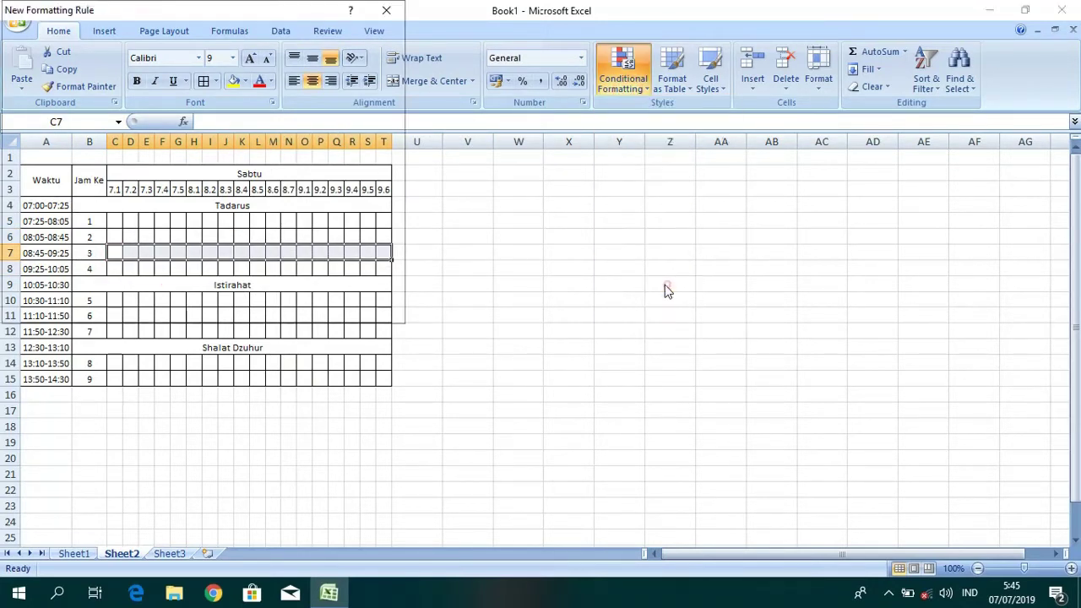
left_click(93, 109)
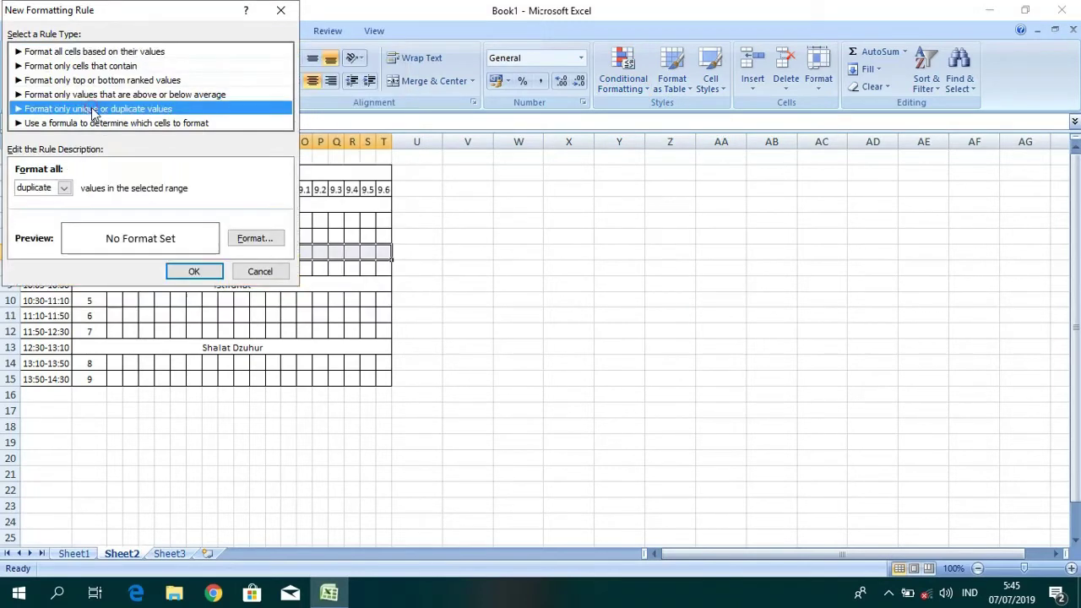
left_click(253, 238)
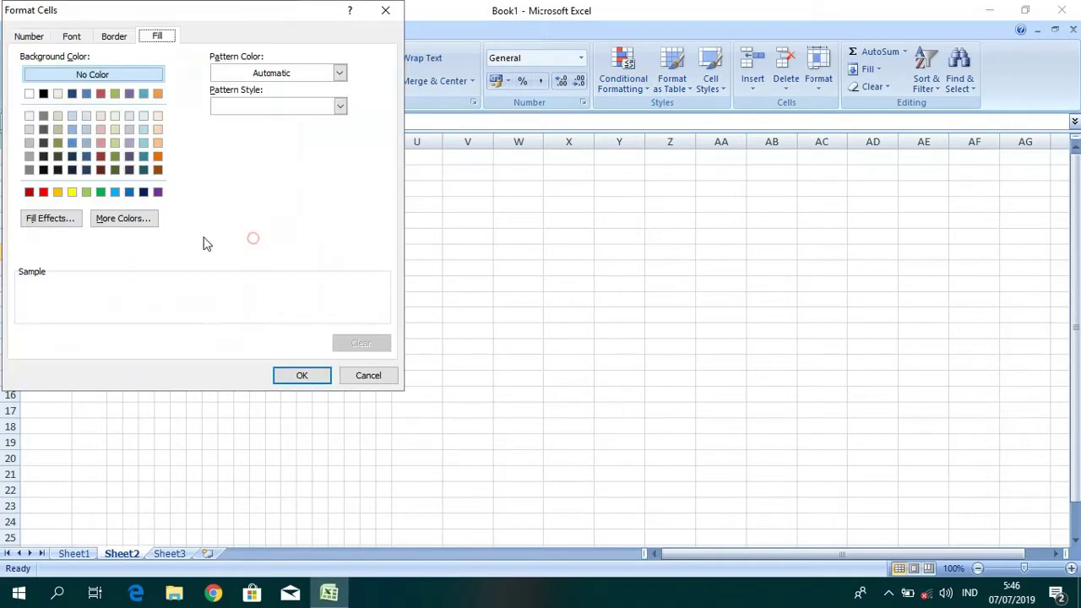
left_click(43, 192)
left_click(302, 375)
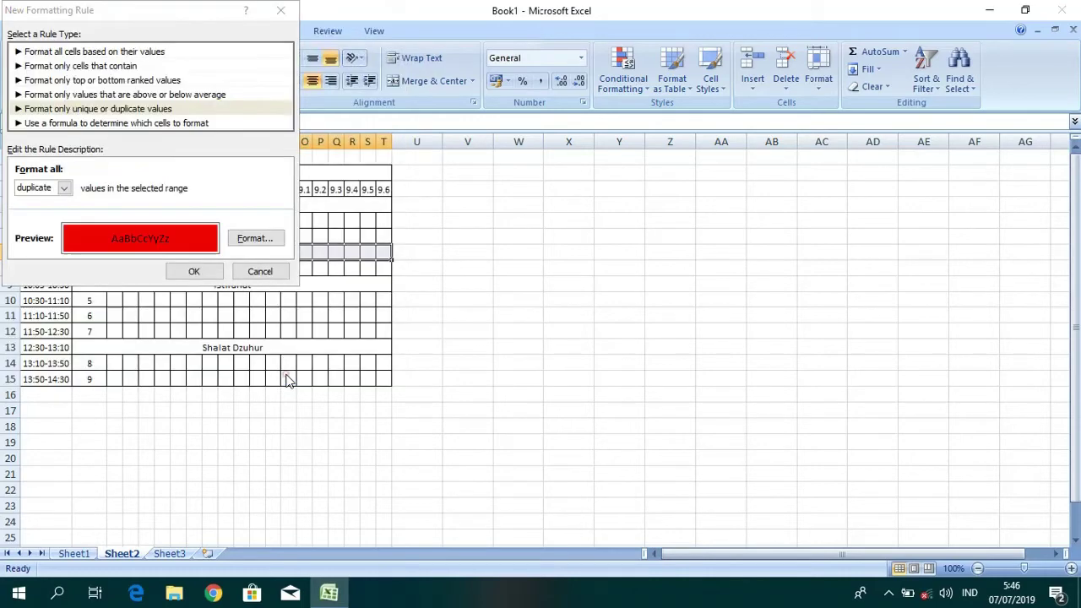
left_click(196, 271)
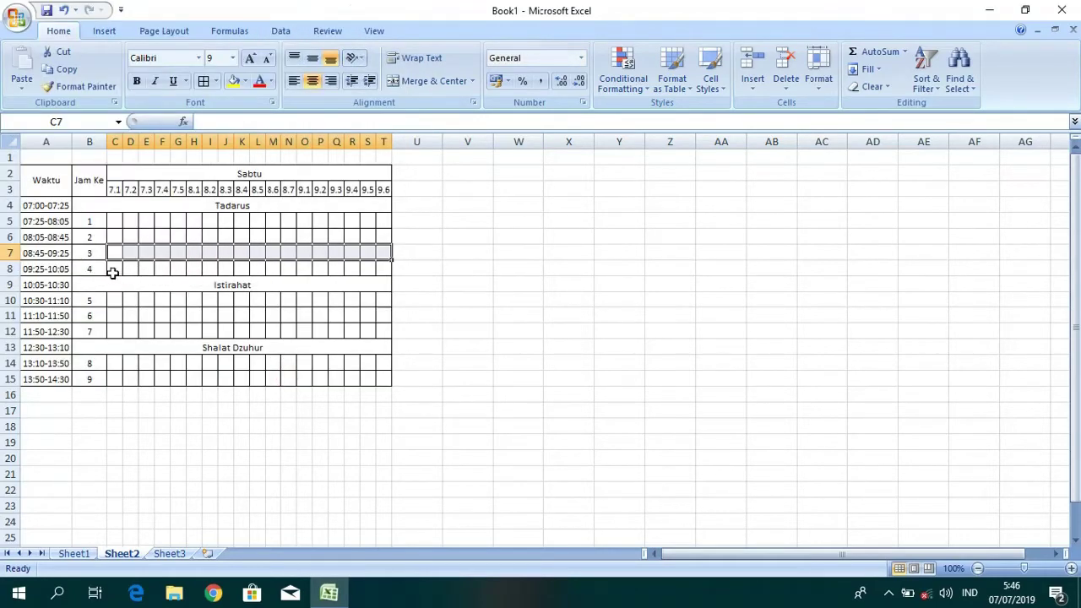
- Give the period-4 cells in row 8 a red-fill duplicate-values rule
left_click_drag(111, 270, 380, 272)
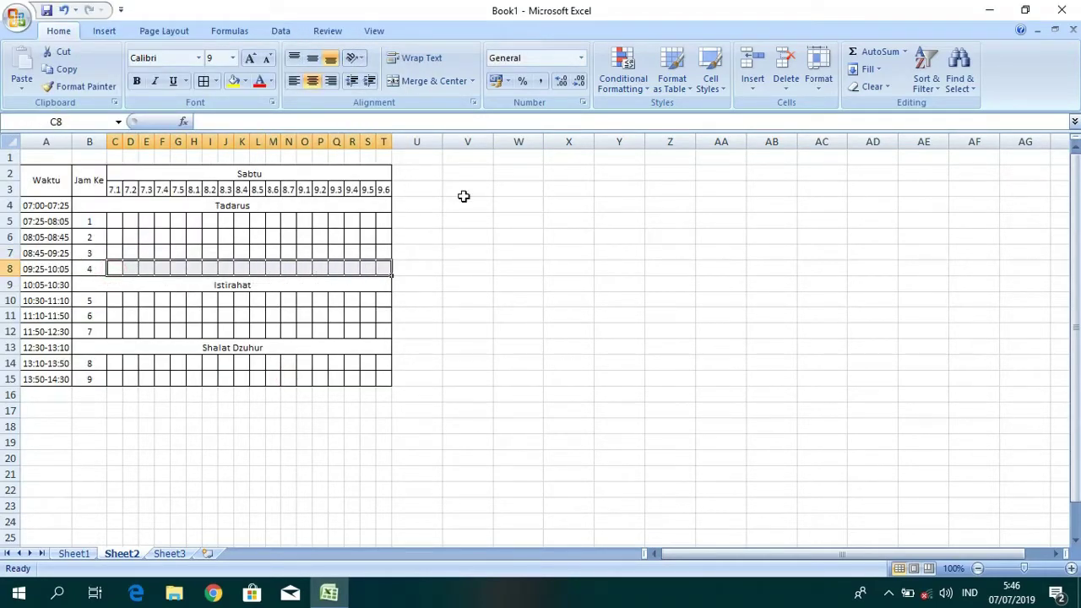
left_click(634, 85)
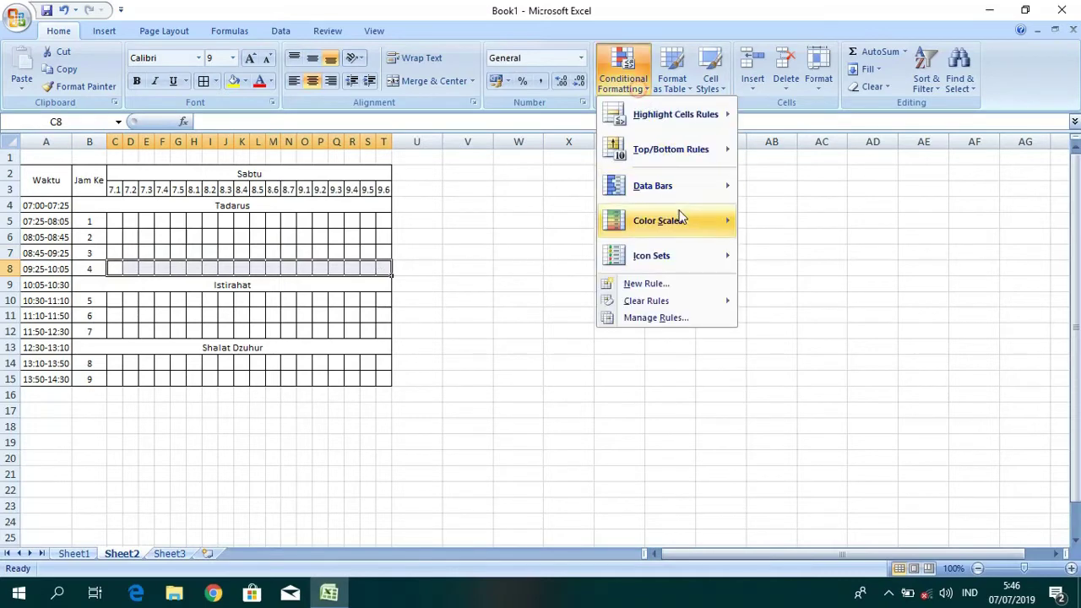
left_click(663, 290)
left_click(101, 110)
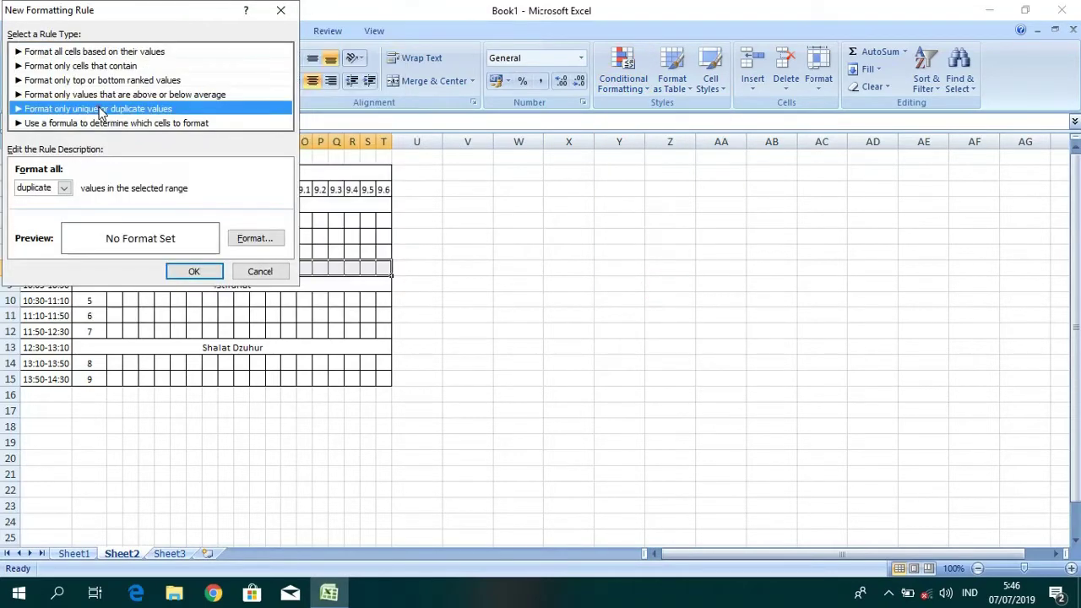
left_click(231, 237)
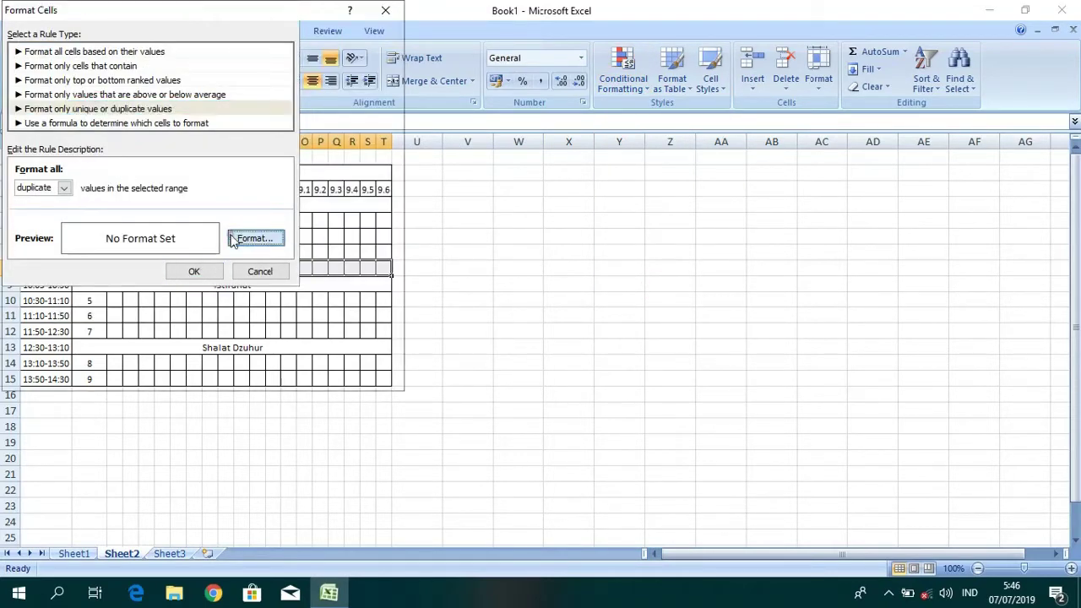
left_click(44, 192)
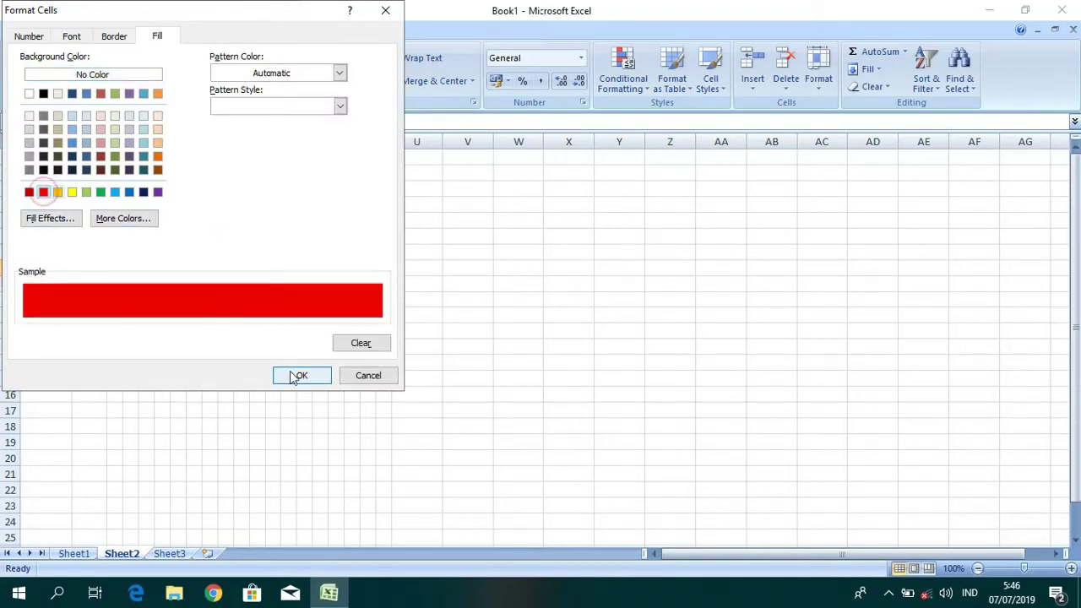
left_click(300, 375)
left_click(190, 272)
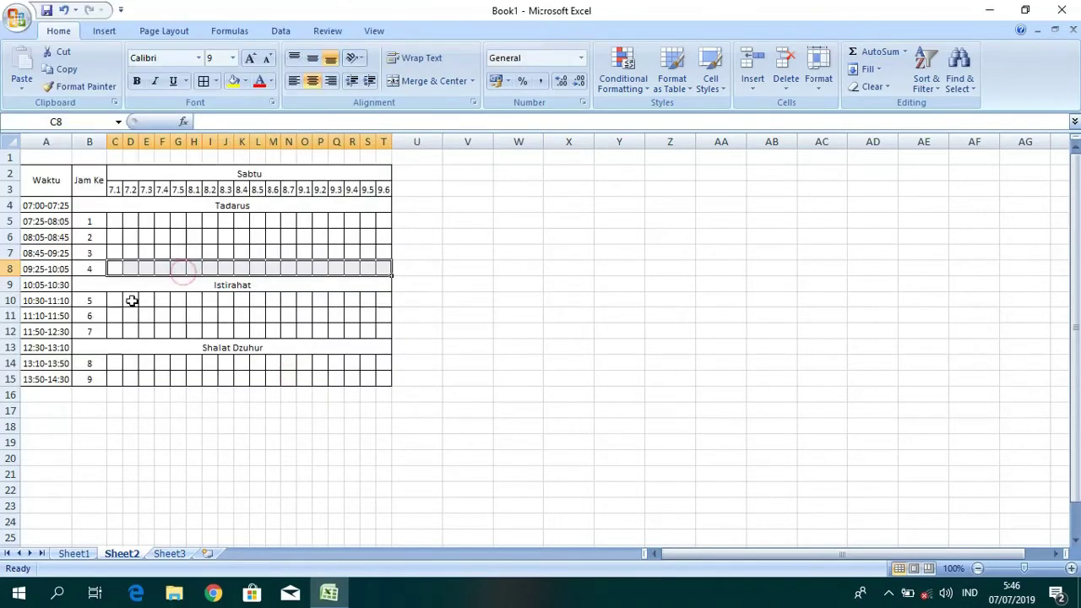
- Add a red-fill duplicate-values rule to the period-5 cells in row 10
left_click_drag(121, 303, 384, 302)
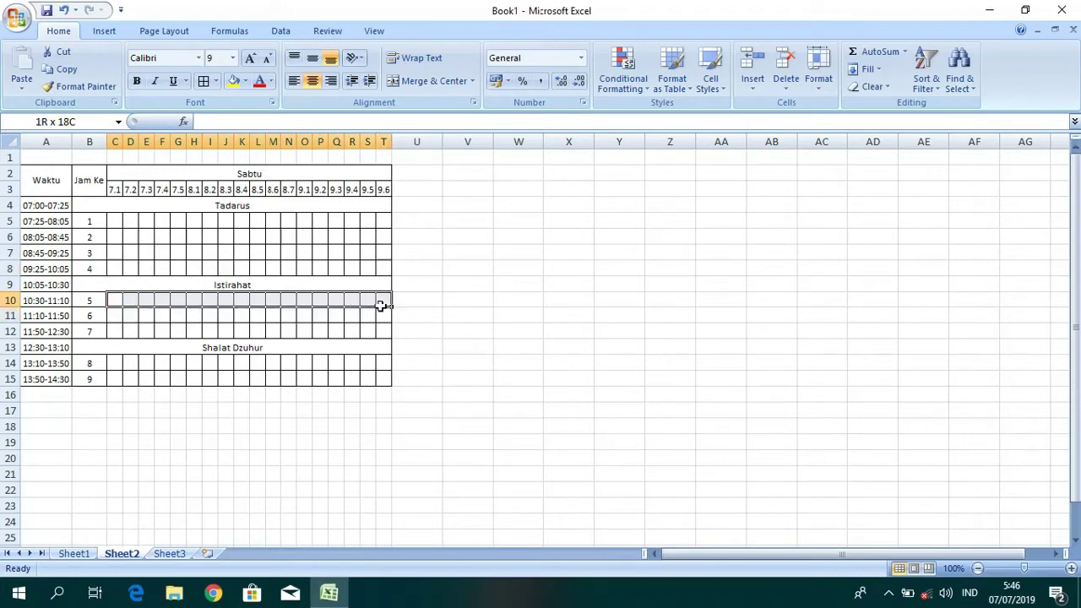
left_click(629, 84)
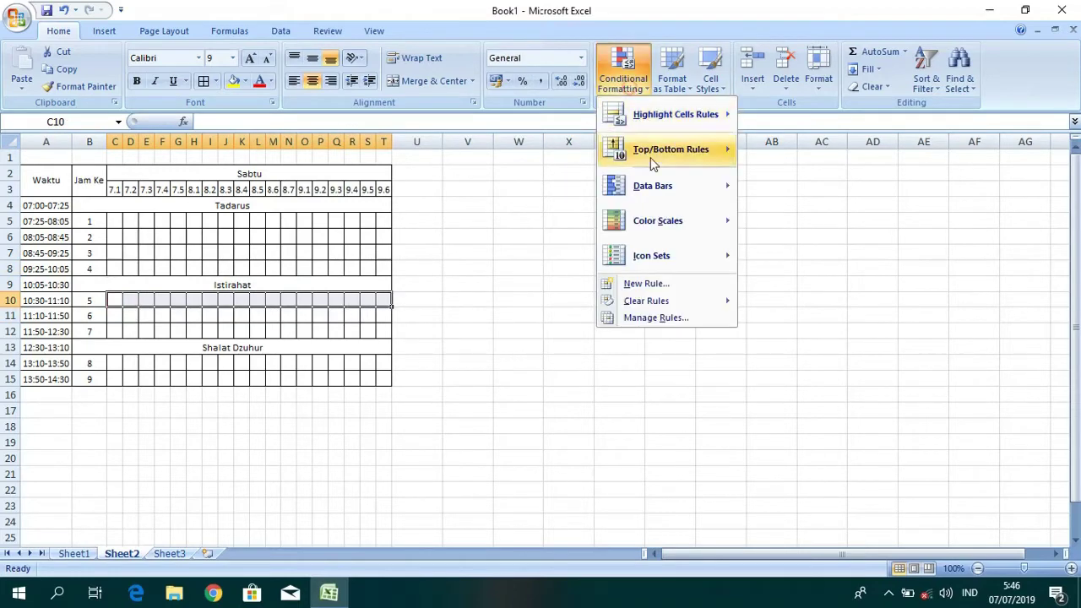
left_click(648, 289)
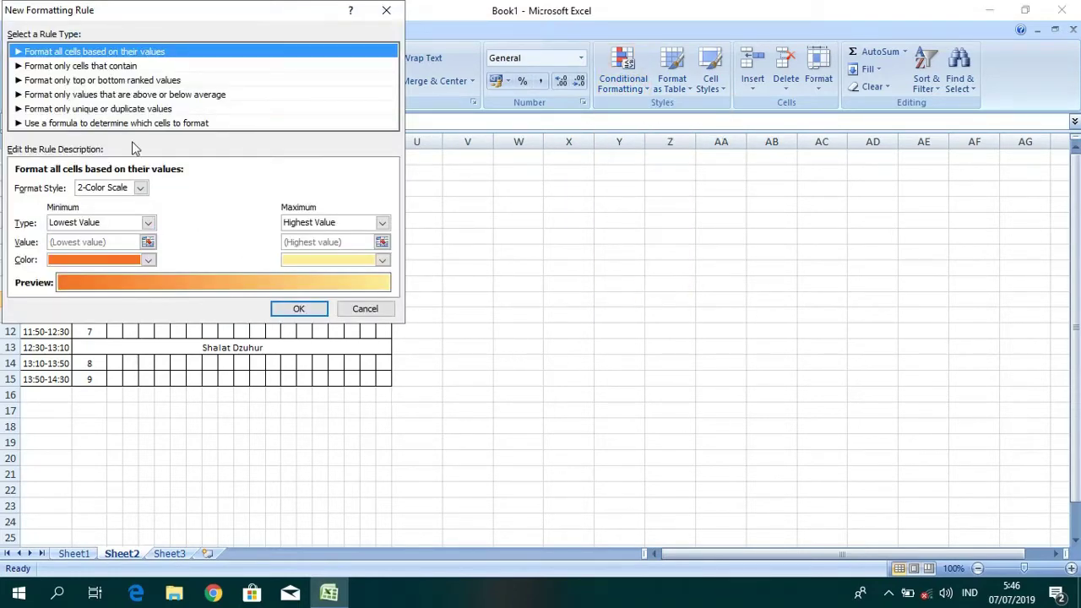
left_click(128, 110)
left_click(273, 240)
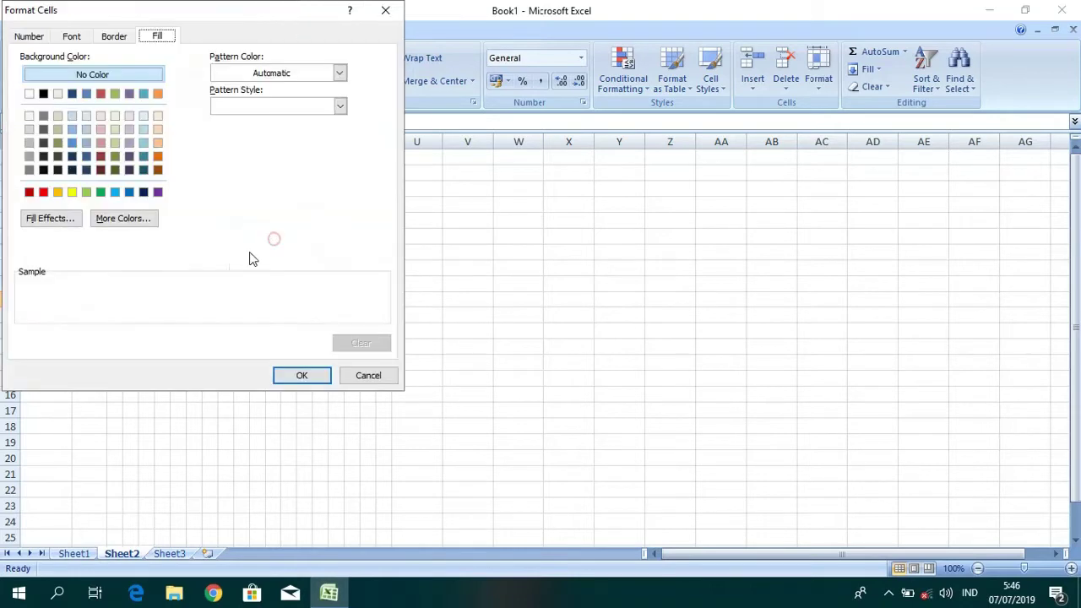
left_click(44, 191)
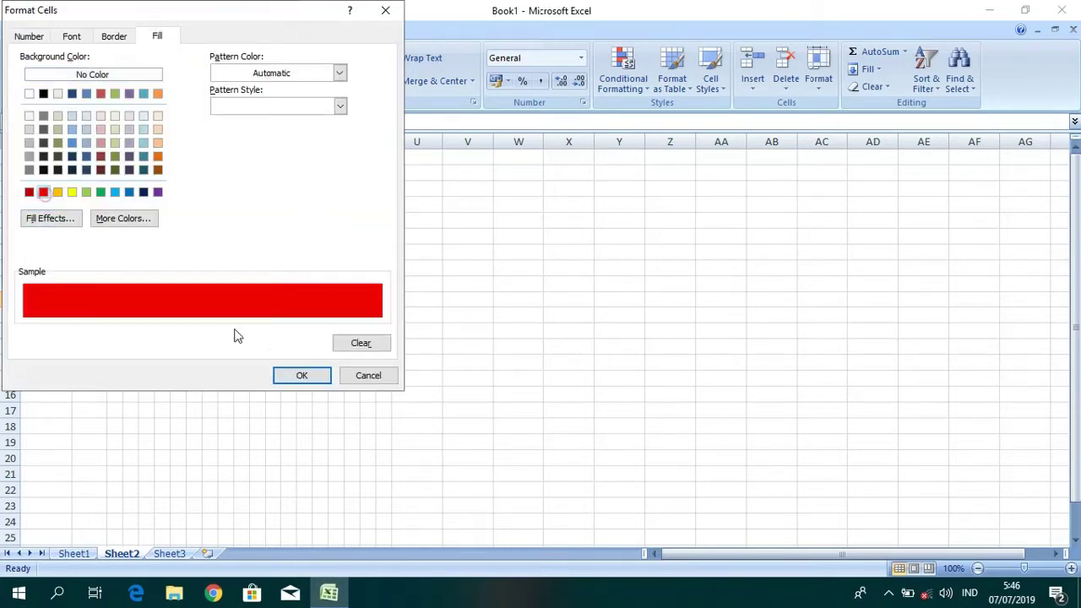
left_click(301, 375)
left_click(193, 269)
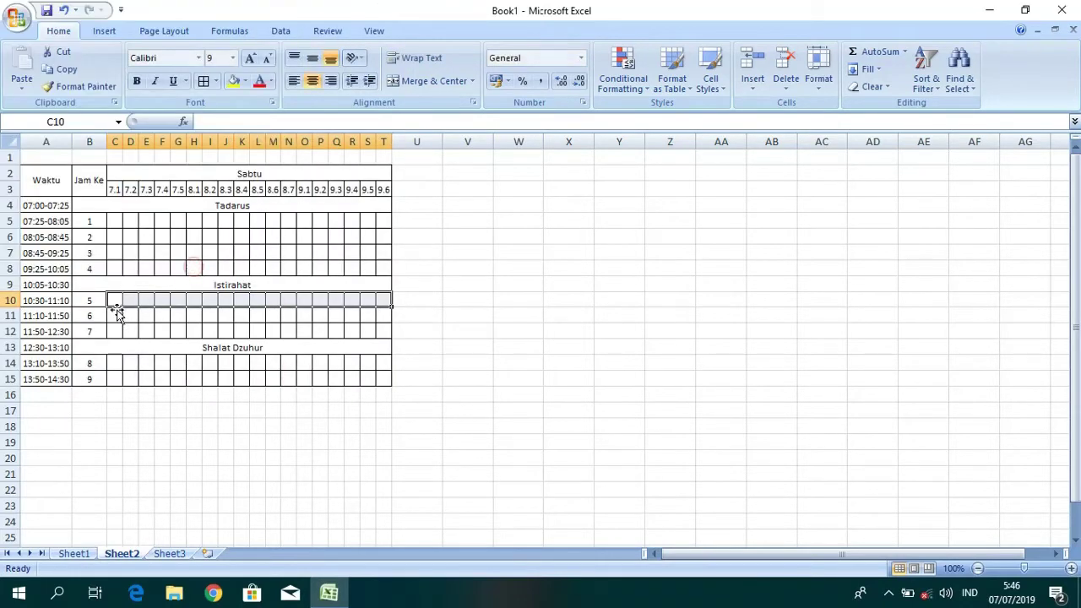
- Add a red-fill duplicate-values rule to the period-6 cells in row 11
left_click_drag(116, 314, 386, 315)
left_click(639, 87)
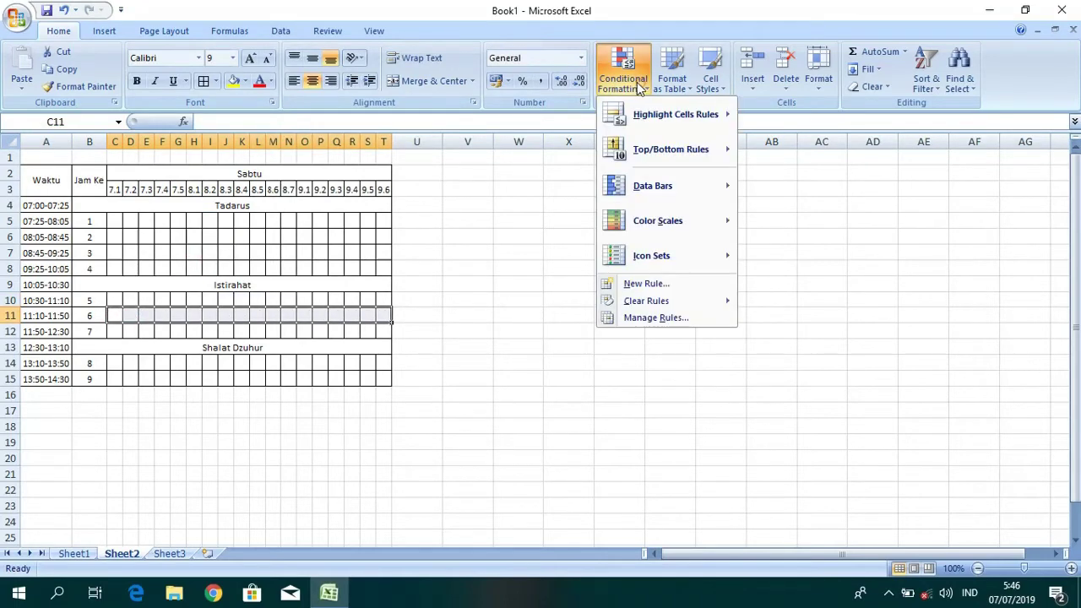
left_click(681, 284)
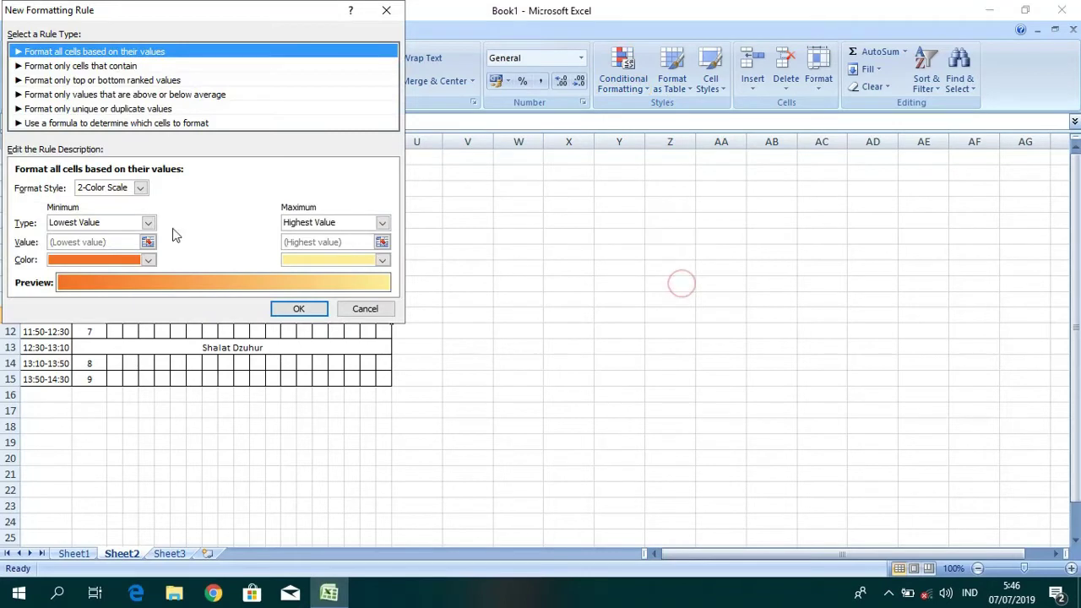
left_click(131, 110)
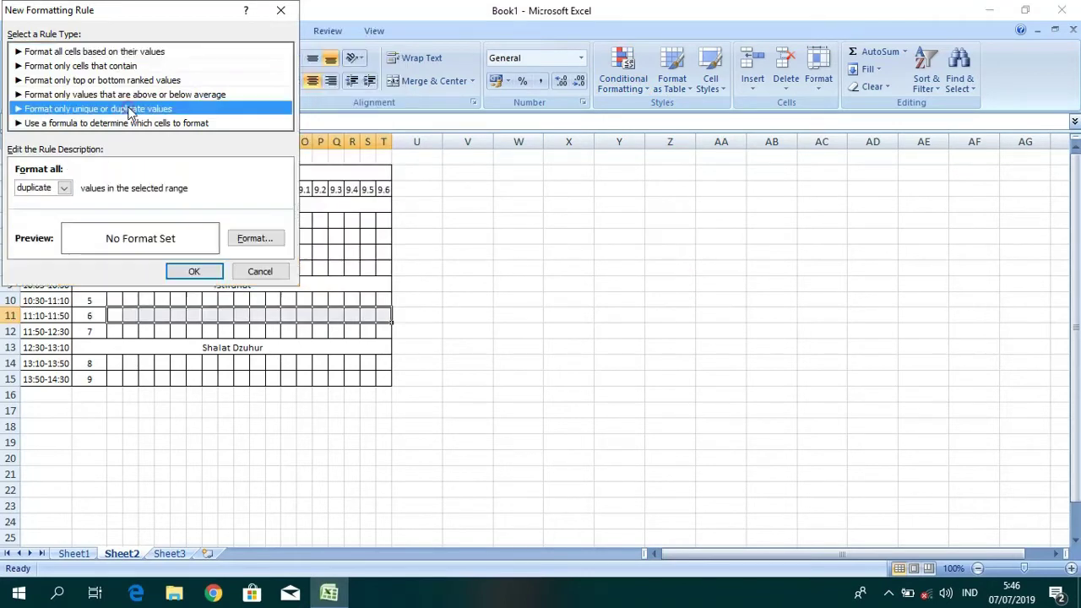
left_click(275, 238)
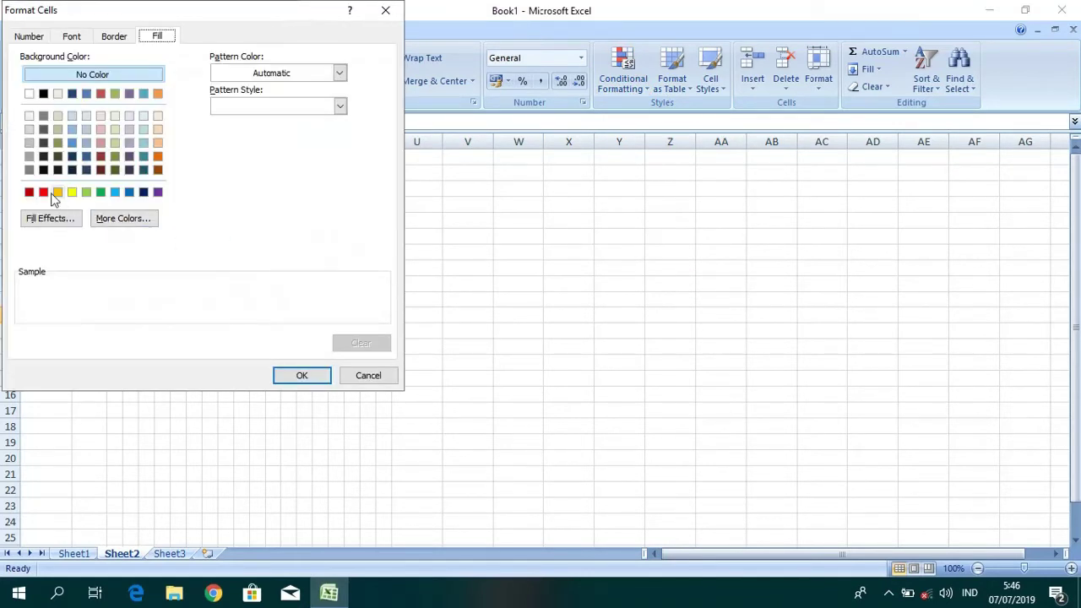
left_click(43, 192)
left_click(301, 375)
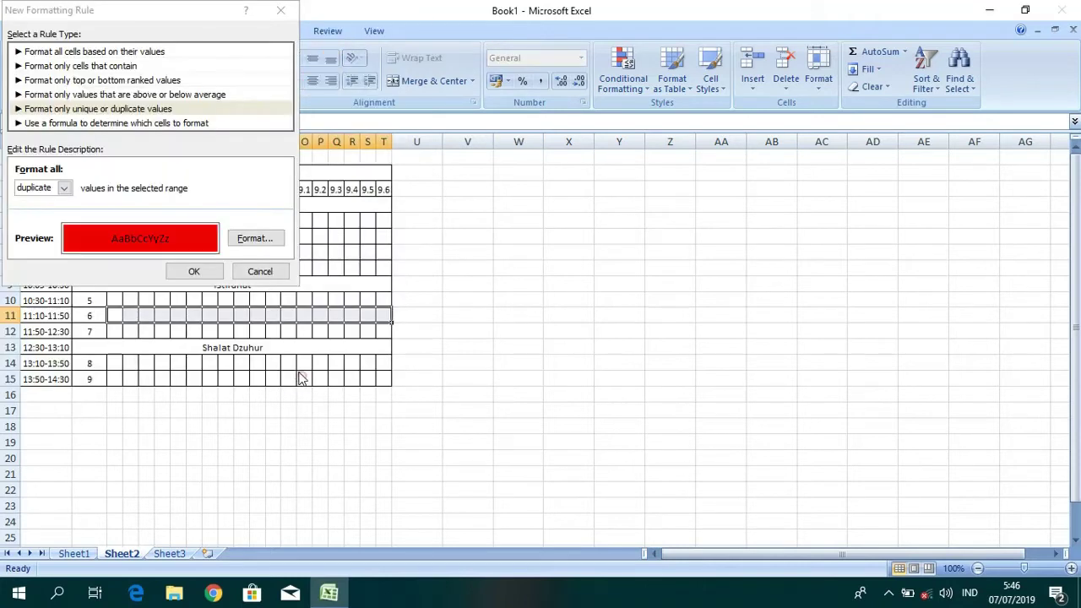
left_click(193, 272)
- Add a red-fill duplicate-values rule to the period-7 cells in row 12
left_click_drag(120, 331, 385, 332)
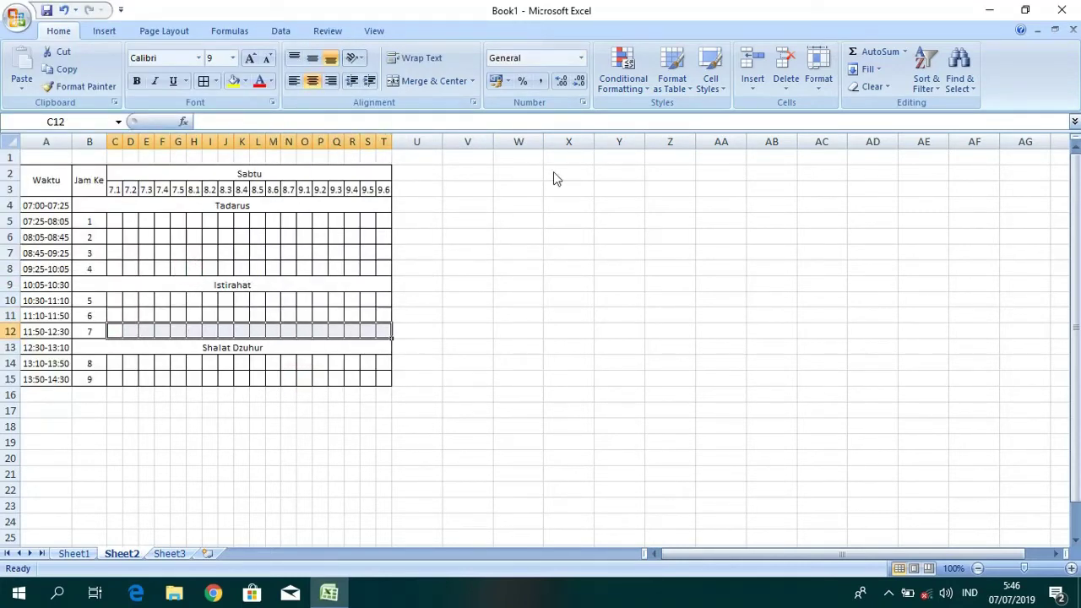
left_click(636, 89)
left_click(647, 287)
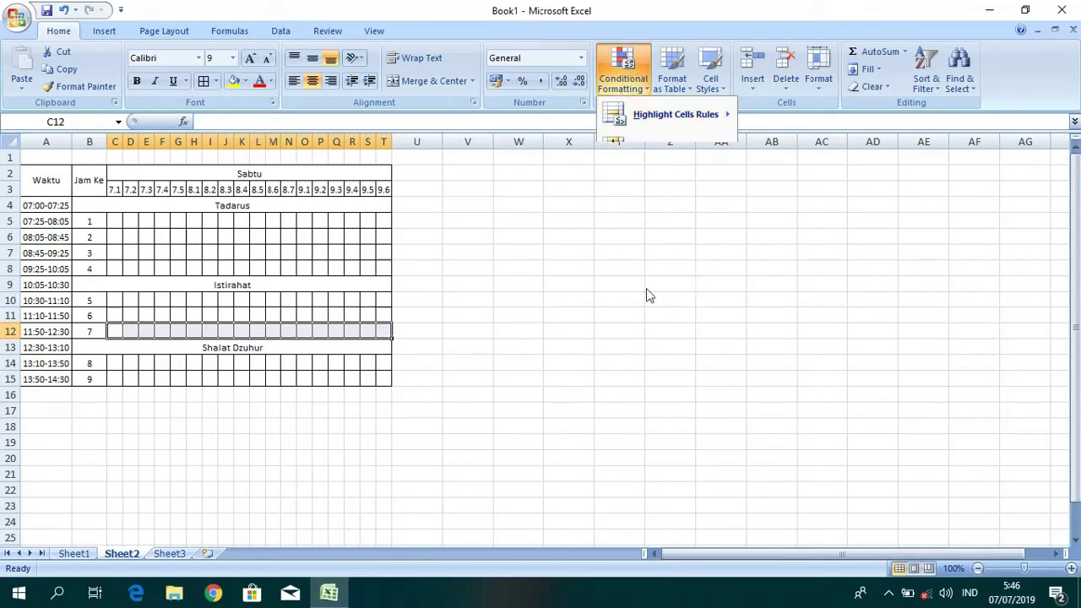
left_click(96, 109)
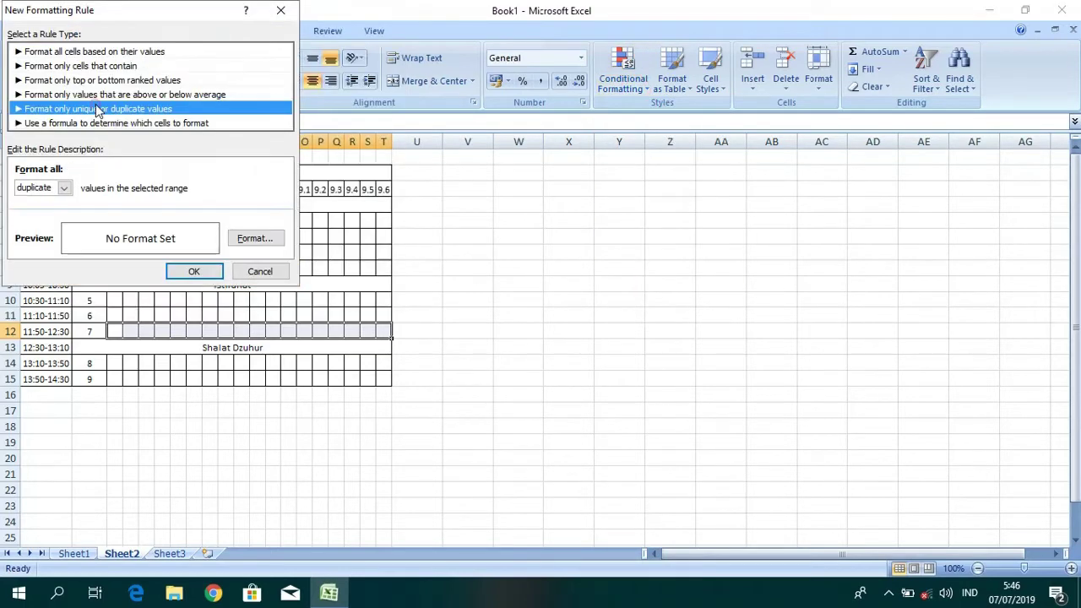
left_click(249, 240)
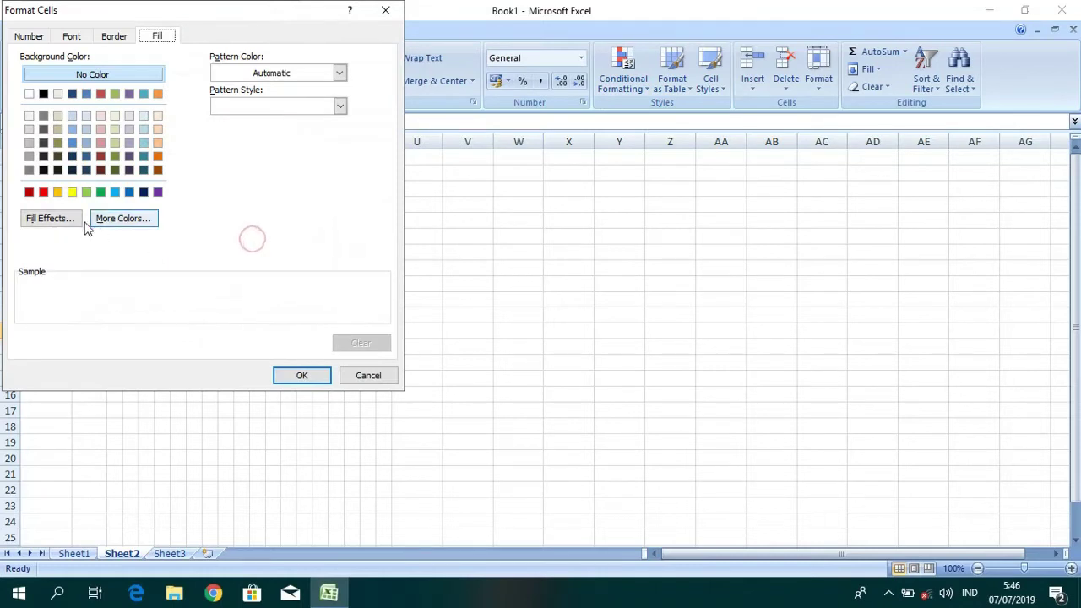
left_click(43, 192)
left_click(304, 376)
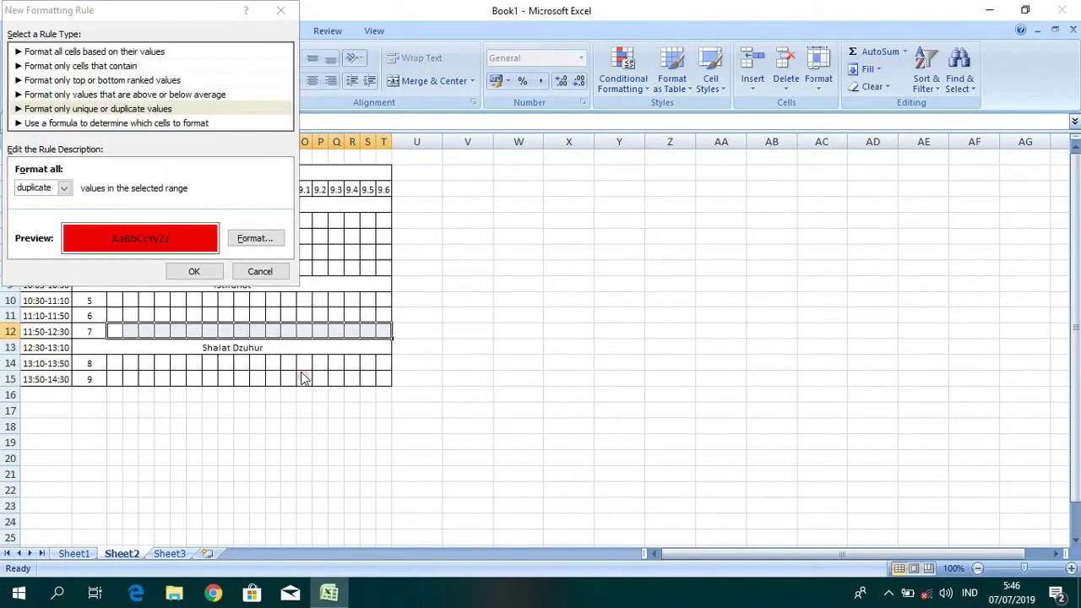
left_click(178, 274)
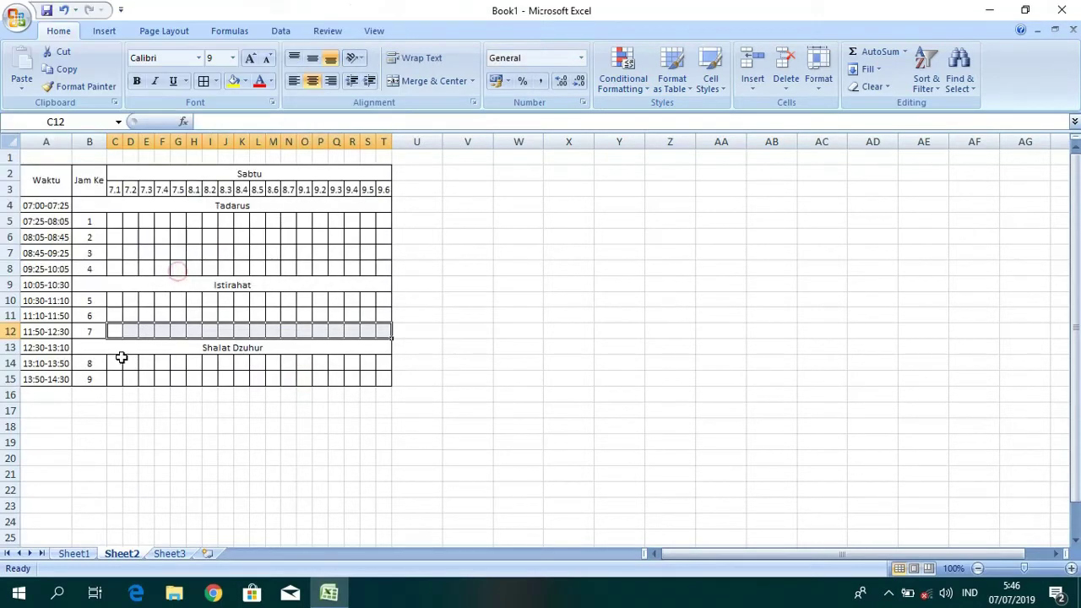
- Add a red-fill duplicate-values rule to the period-8 cells in row 14
left_click_drag(119, 363, 379, 362)
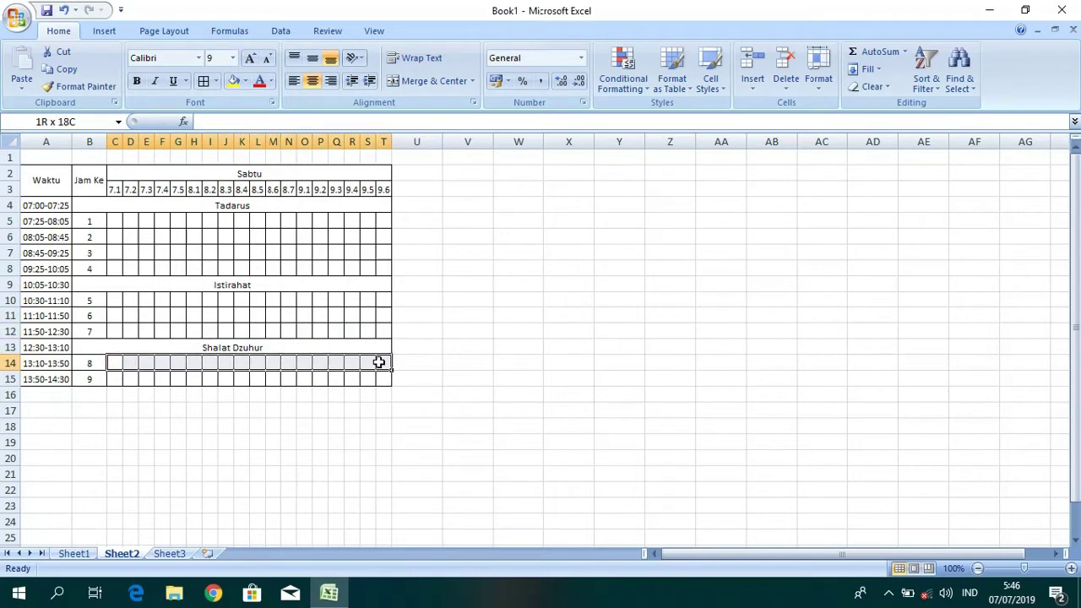
left_click(631, 84)
mouse_move(646, 300)
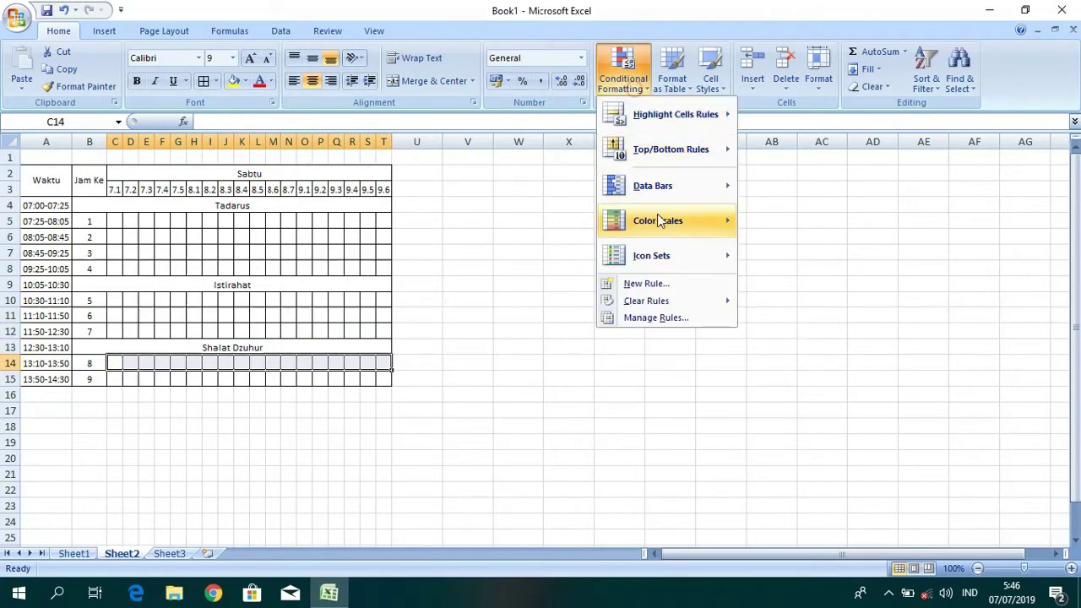
left_click(647, 284)
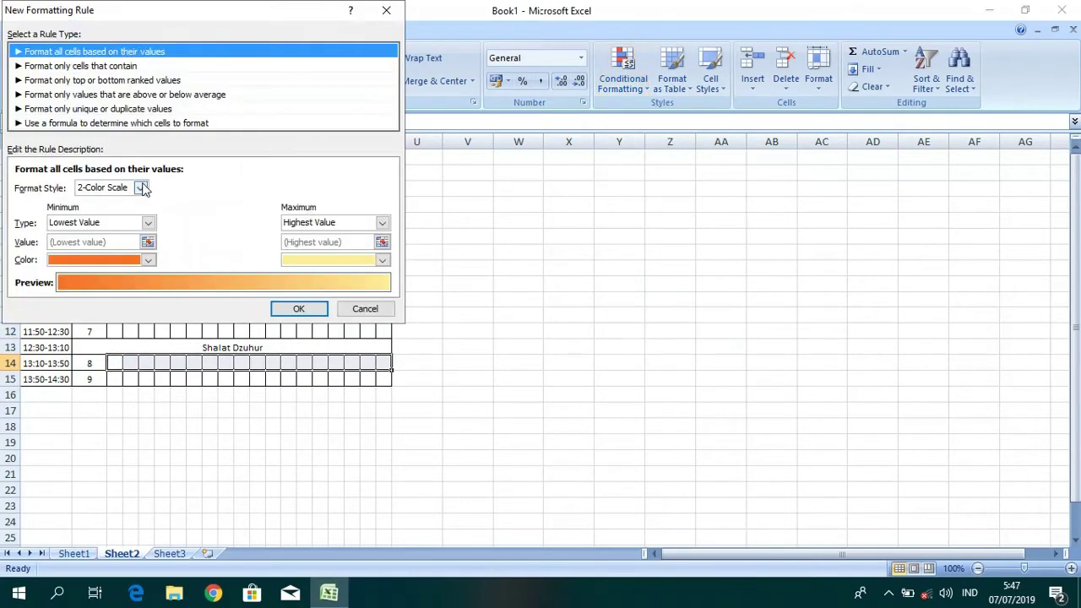
left_click(127, 109)
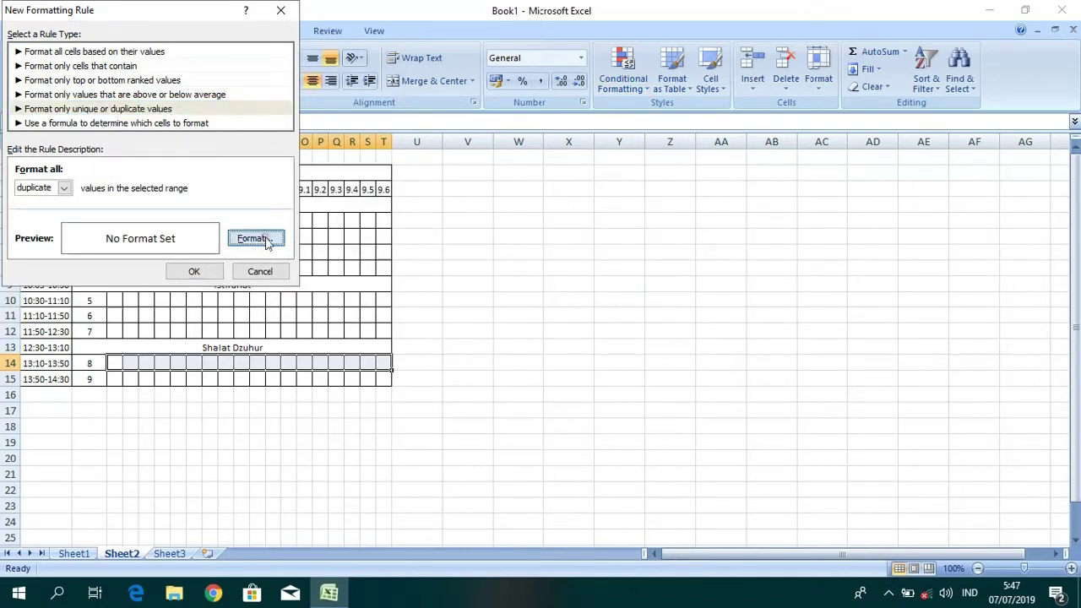
left_click(255, 240)
left_click(44, 192)
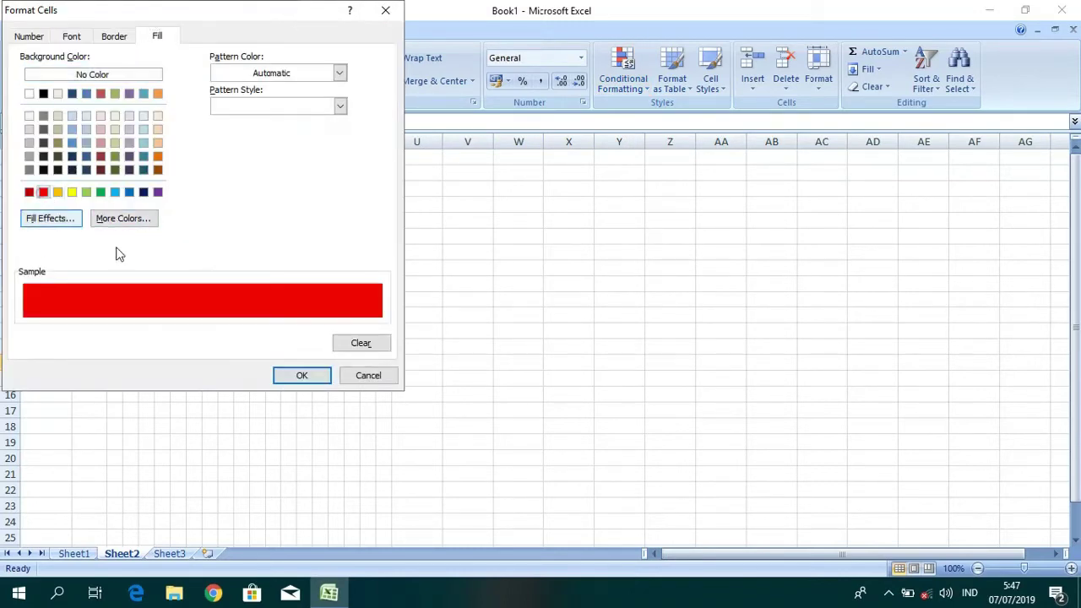
left_click(287, 374)
left_click(221, 271)
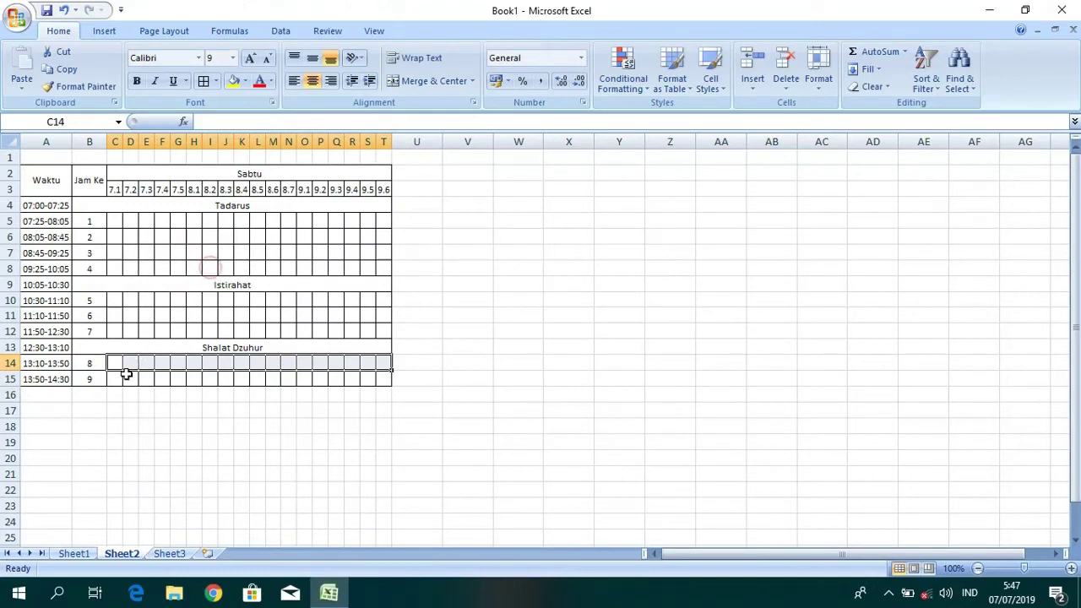
- Add a red-fill duplicate-values rule to the period-9 cells in row 15
left_click_drag(126, 379, 377, 378)
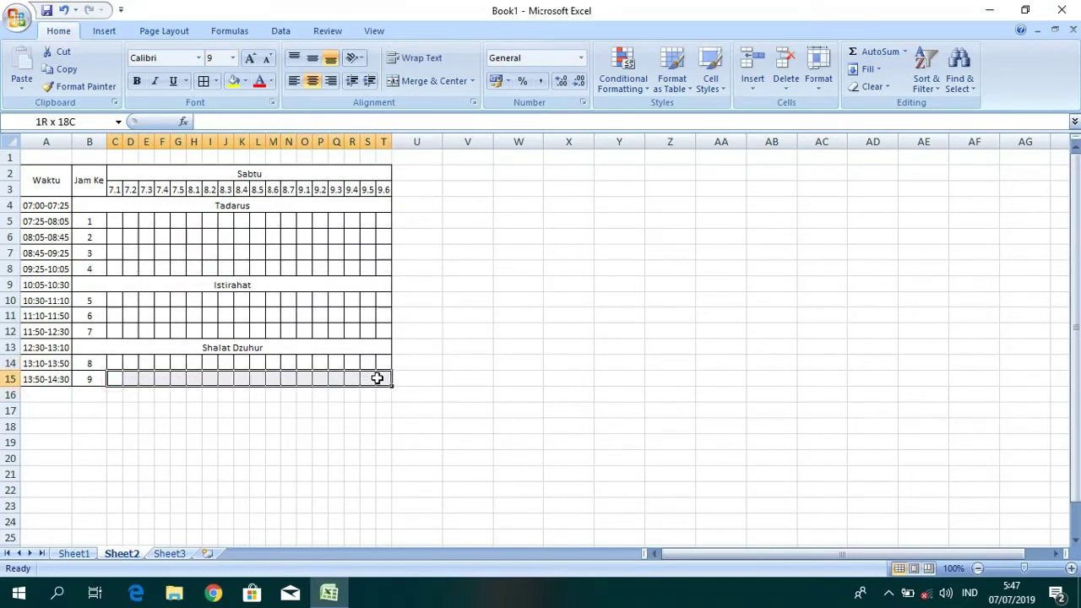
left_click(624, 82)
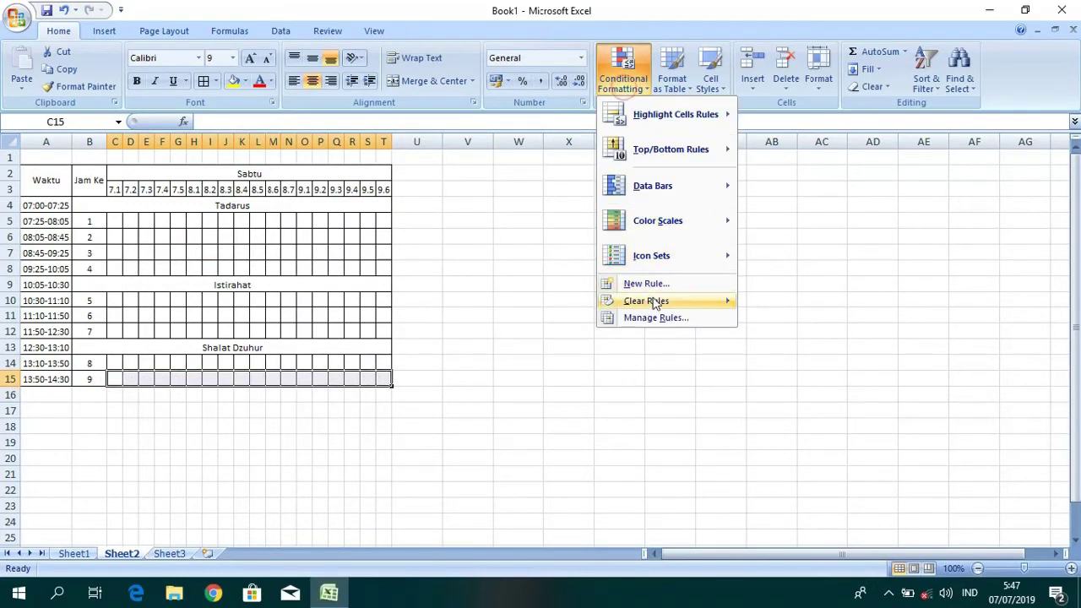
key("Escape")
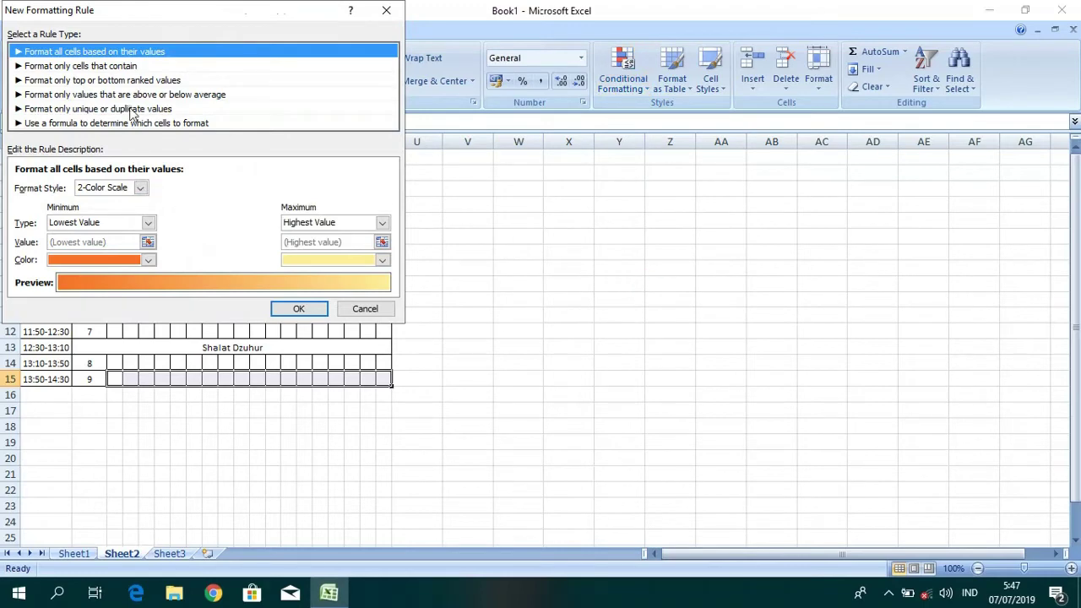
left_click(131, 109)
left_click(249, 240)
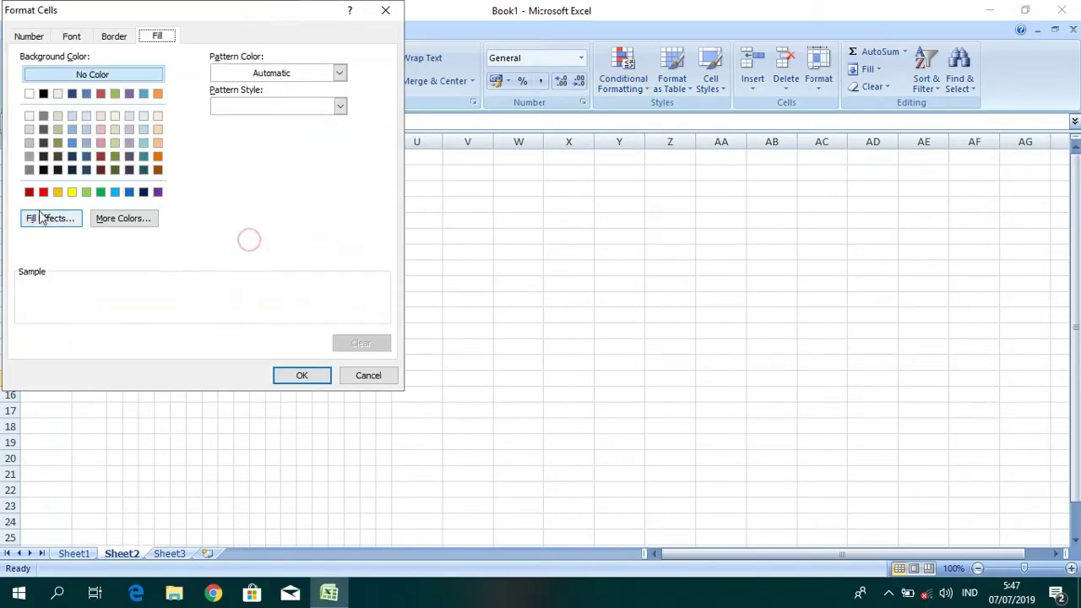
left_click(44, 192)
left_click(301, 374)
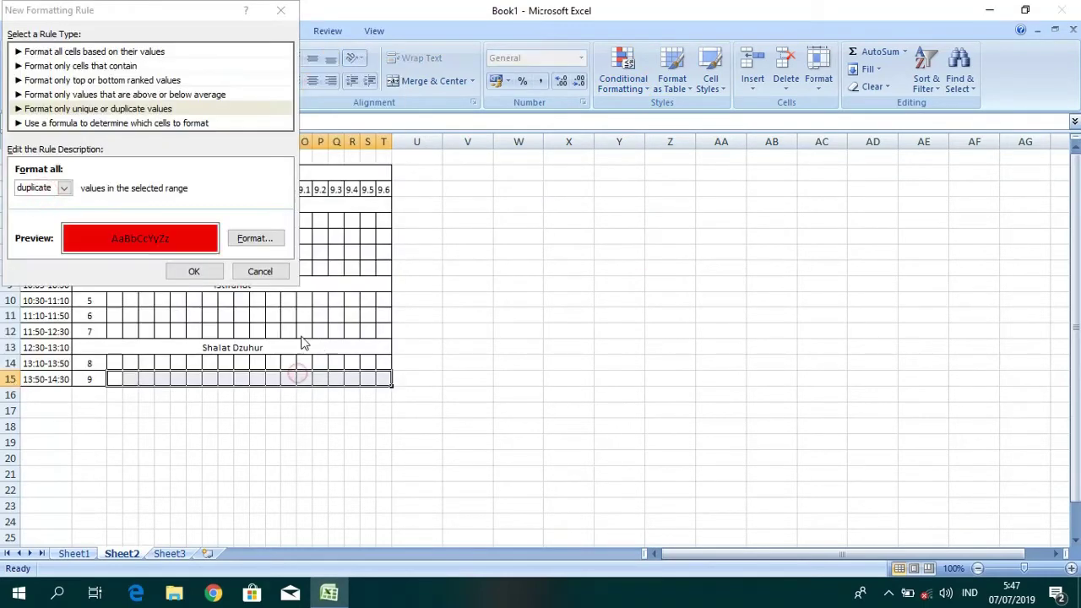
left_click(193, 271)
left_click(613, 350)
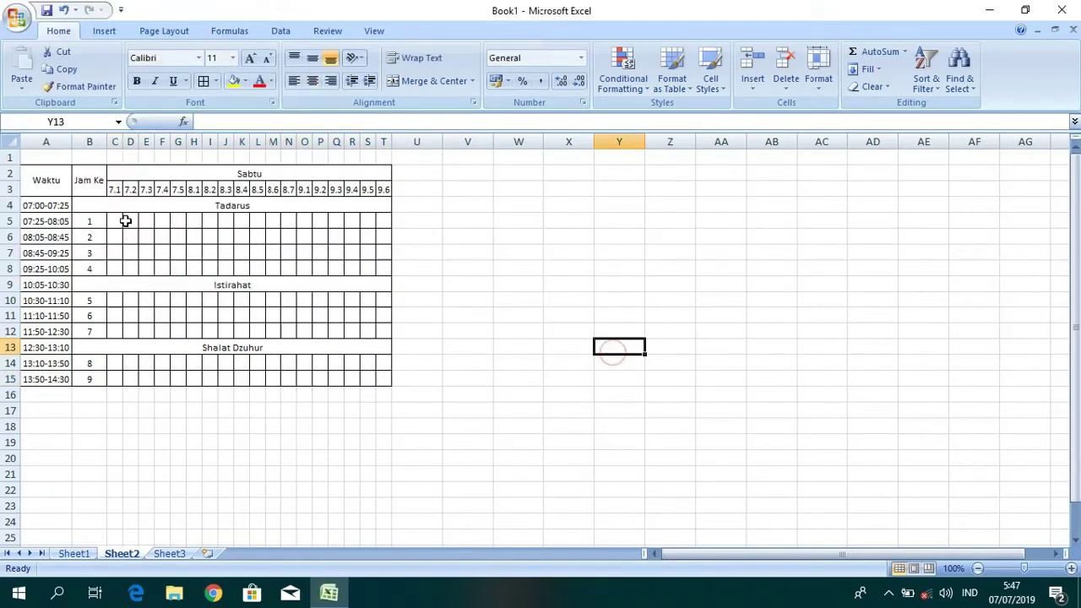
left_click(113, 221)
type("1")
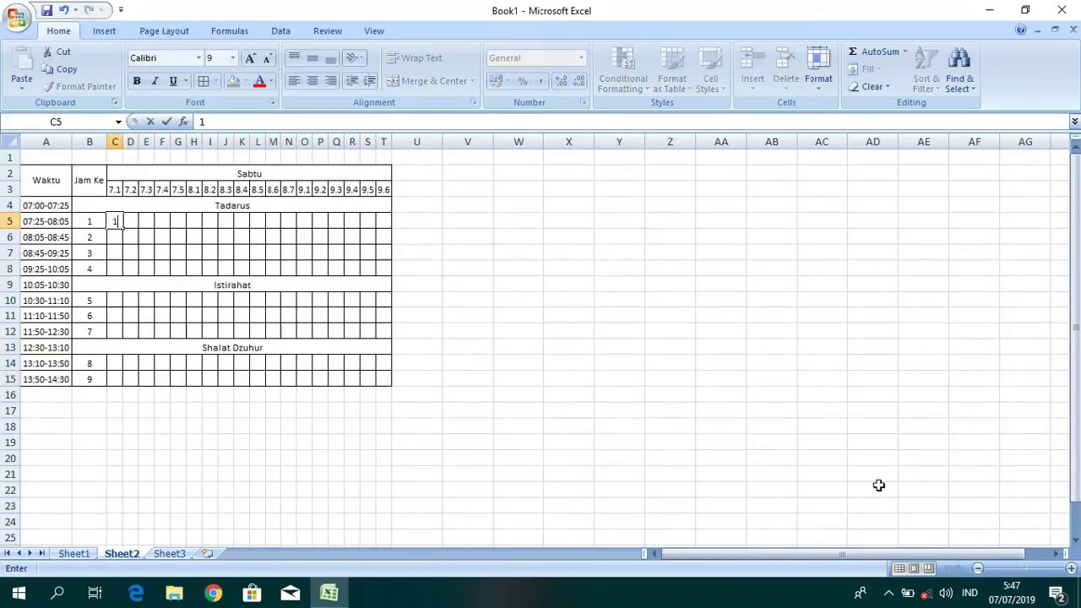
key("Tab")
type("1")
key("Tab")
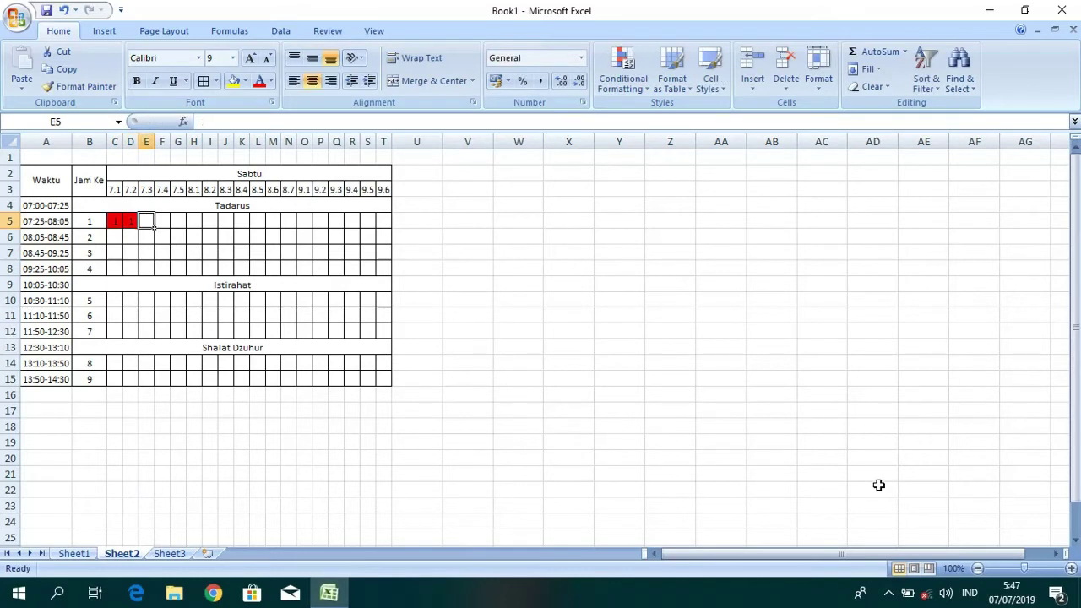
type("1")
key("Down")
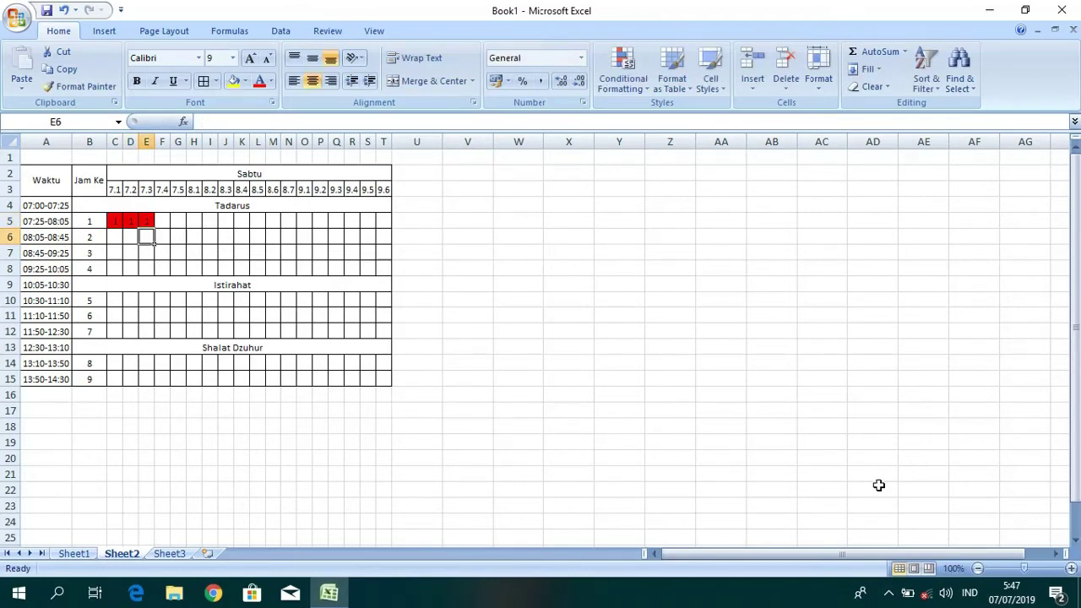
type("1")
key("Tab")
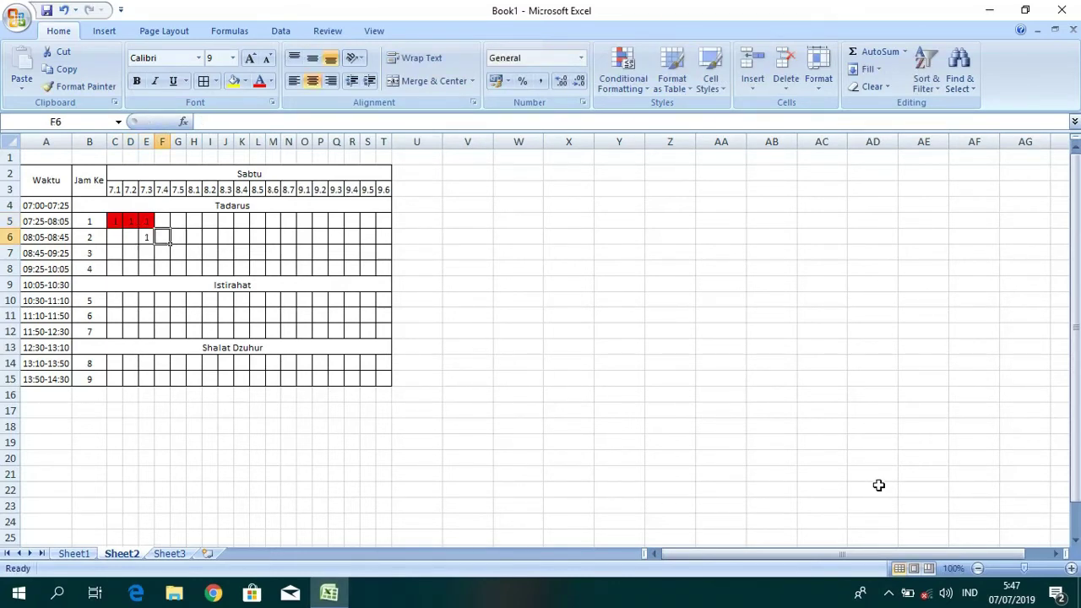
type("2")
key("Tab")
type("3")
key("Down")
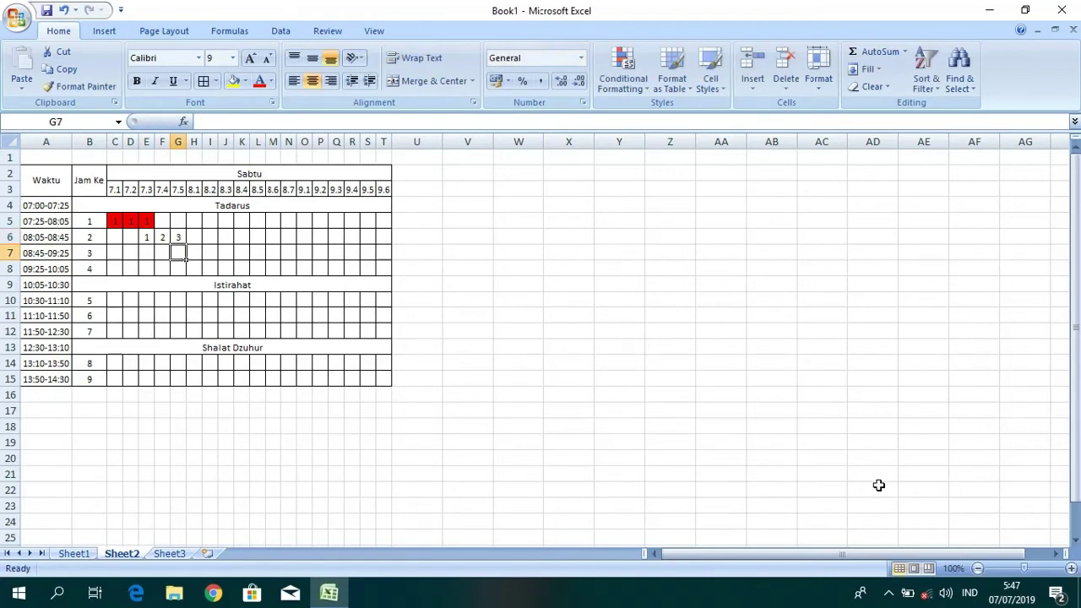
type("3")
key("Left")
type("3")
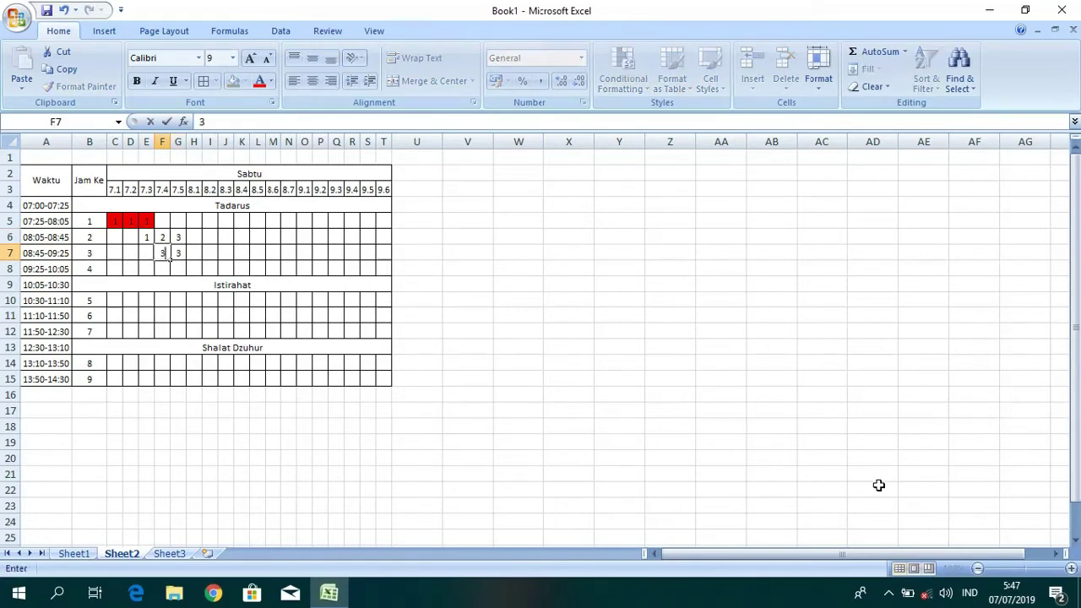
key("Left")
key("Down")
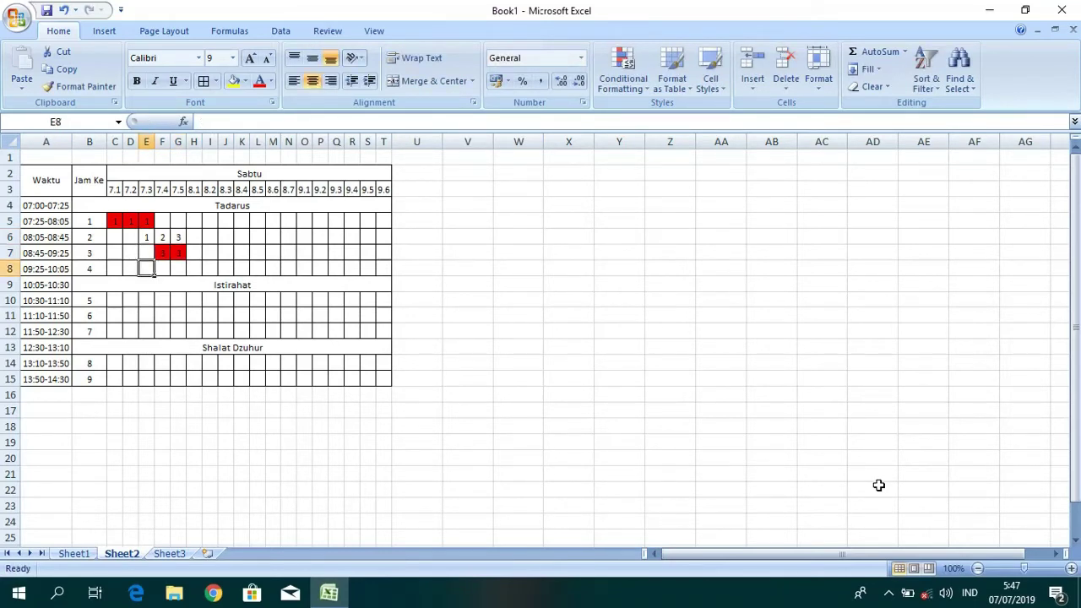
type("3")
key("Left")
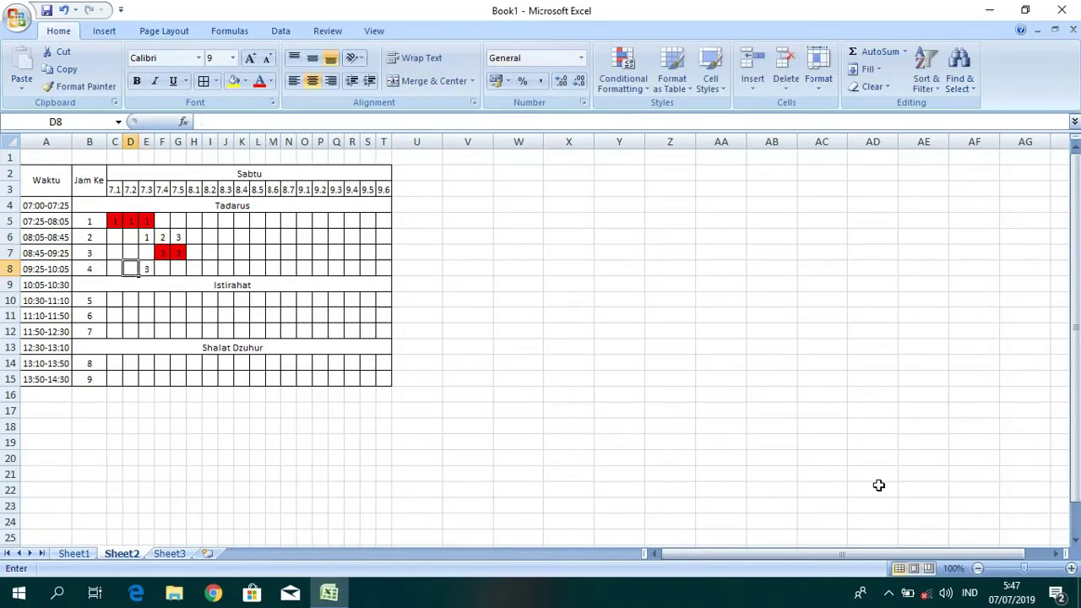
type("3")
key("Right")
key("Right")
key("Right")
key("Right")
key("Right")
key("Right")
key("Right")
key("Right")
key("Right")
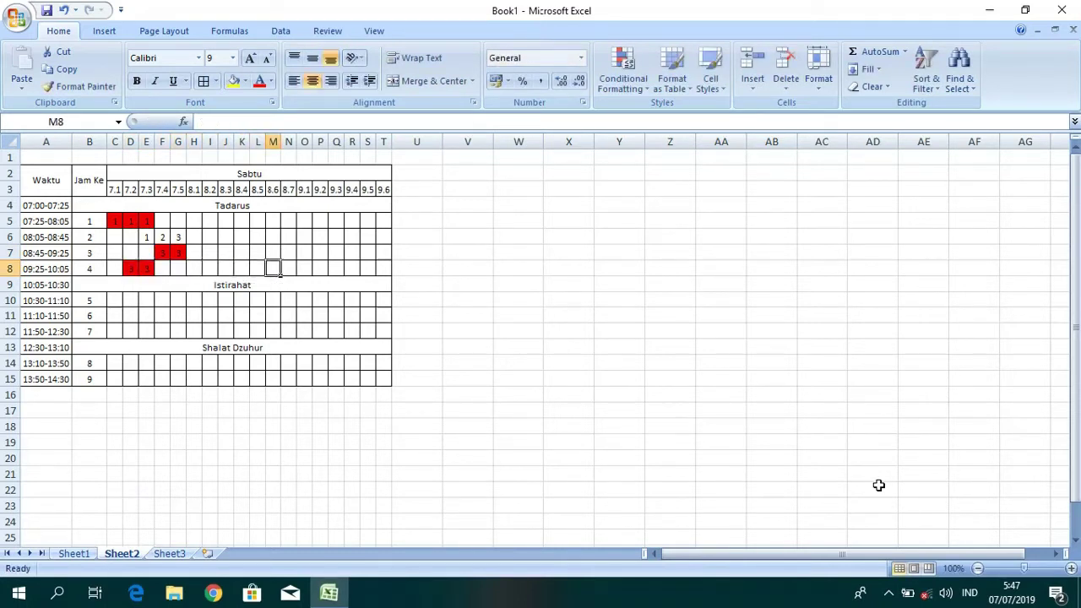
key("Right")
key("Right")
key("Down")
key("Down")
type("3")
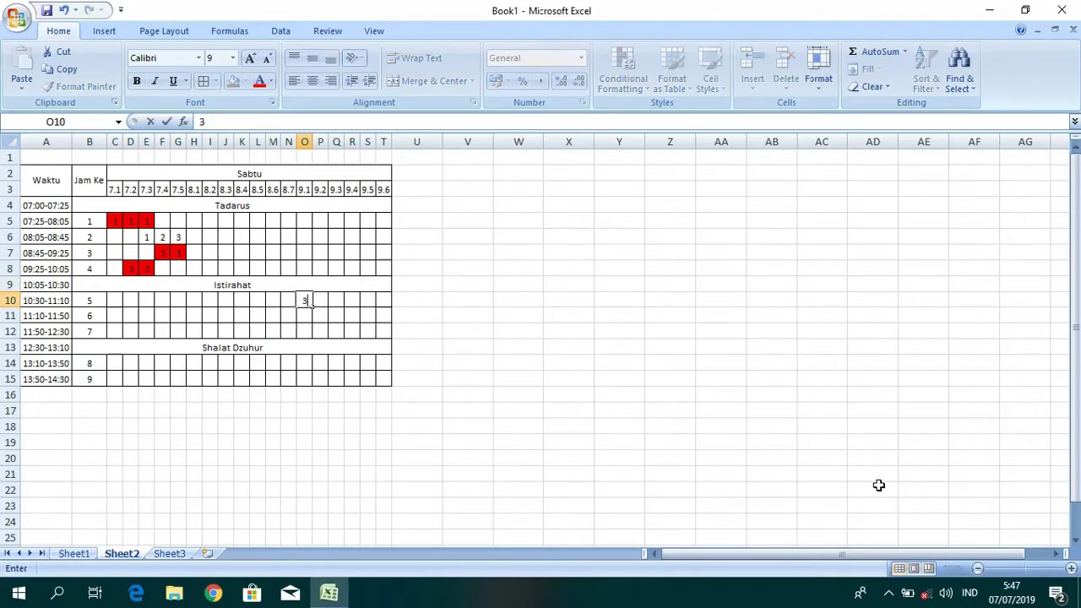
key("Right")
type("3")
key("Down")
key("Right")
type("3")
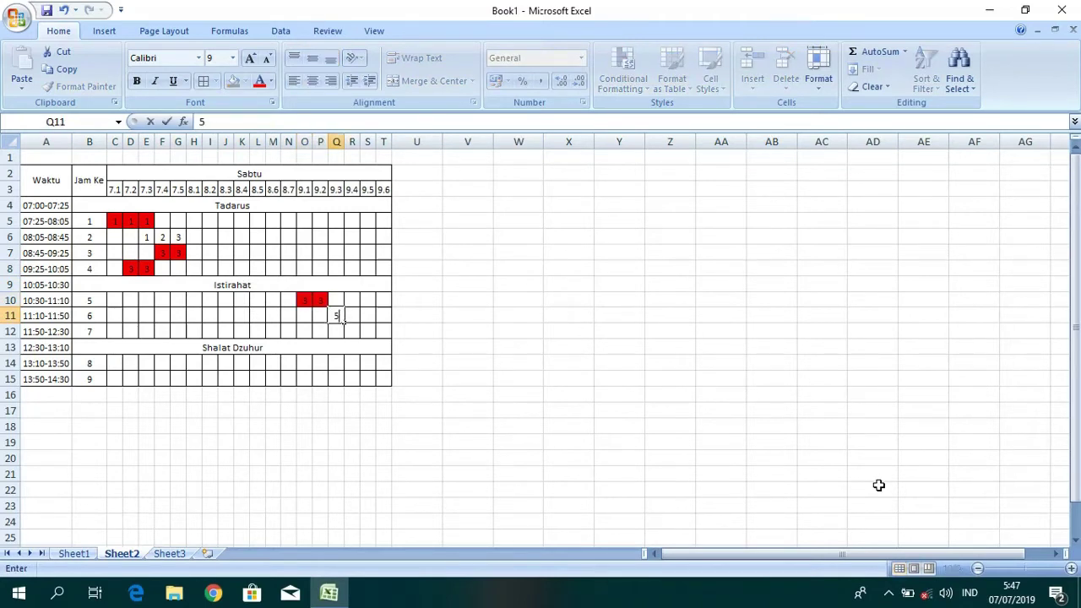
key("Right")
type("3")
key("Down")
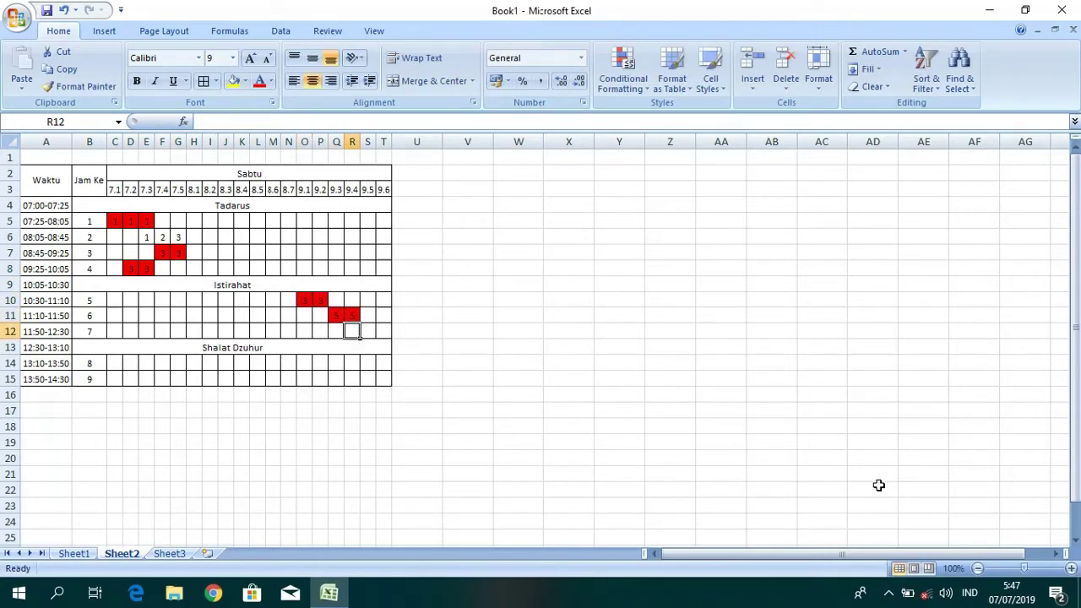
type("3")
key("Right")
type("3")
key("Down")
key("Down")
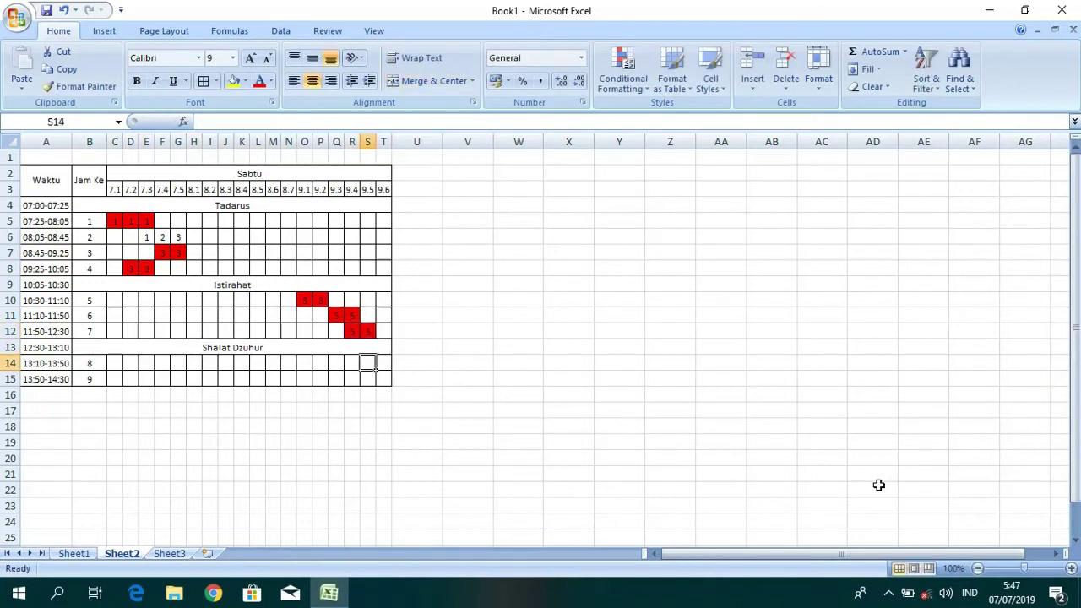
type("6")
key("Left")
key("Return")
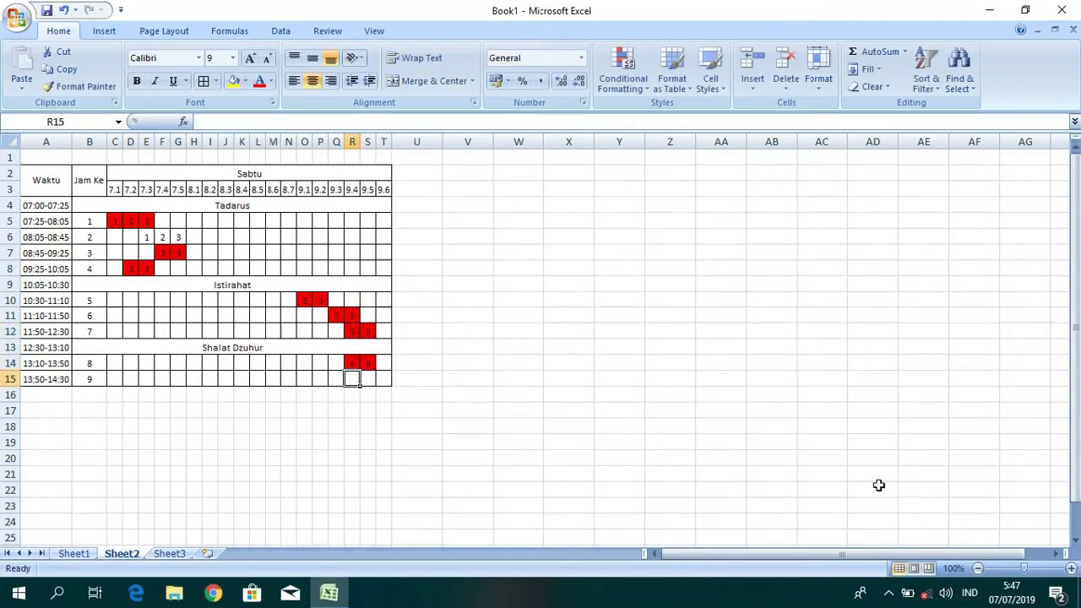
key("Left")
key("Left")
key("Left")
key("Left")
type("7")
key("Left")
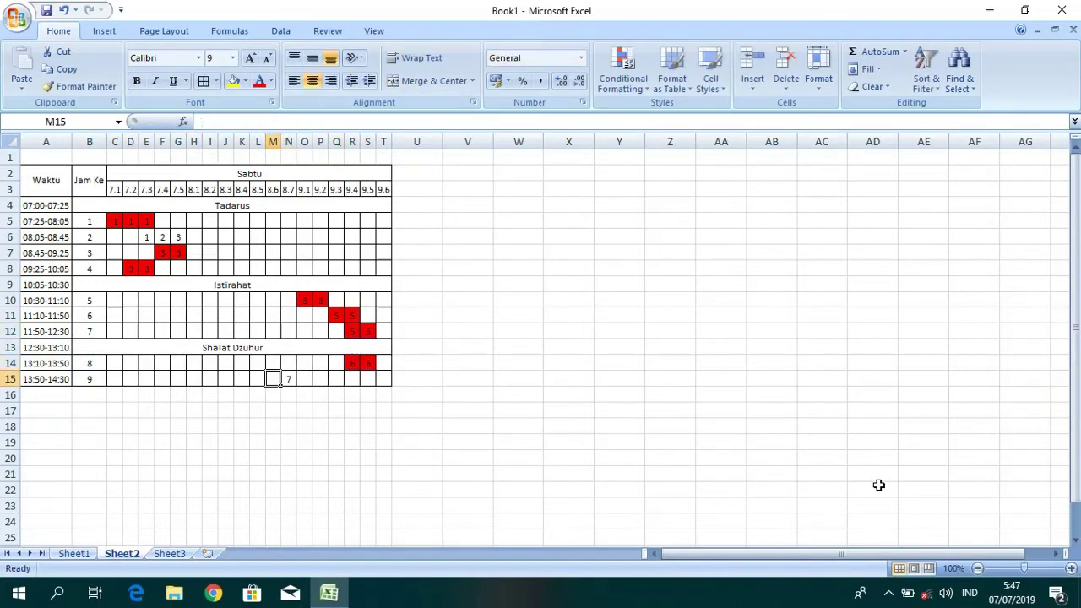
type("7")
key("Return")
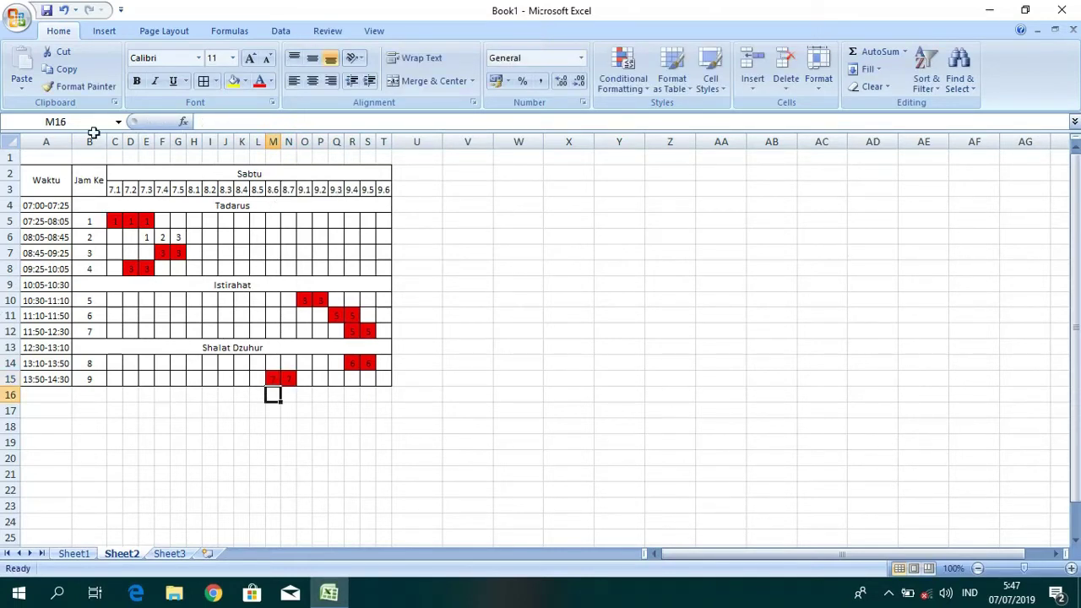
left_click(135, 223)
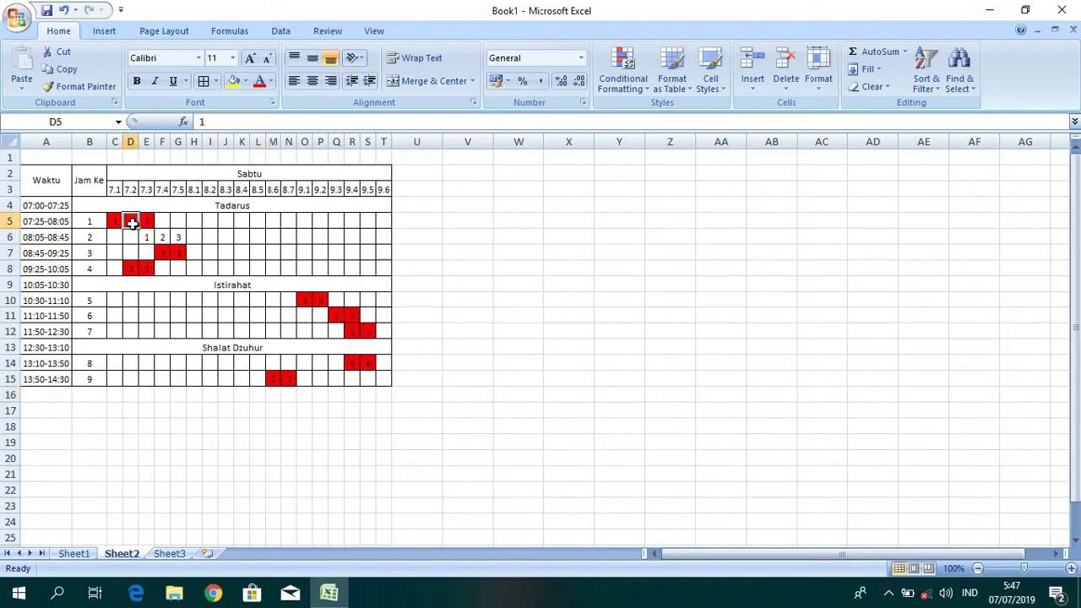
type("2")
key("Tab")
type("3")
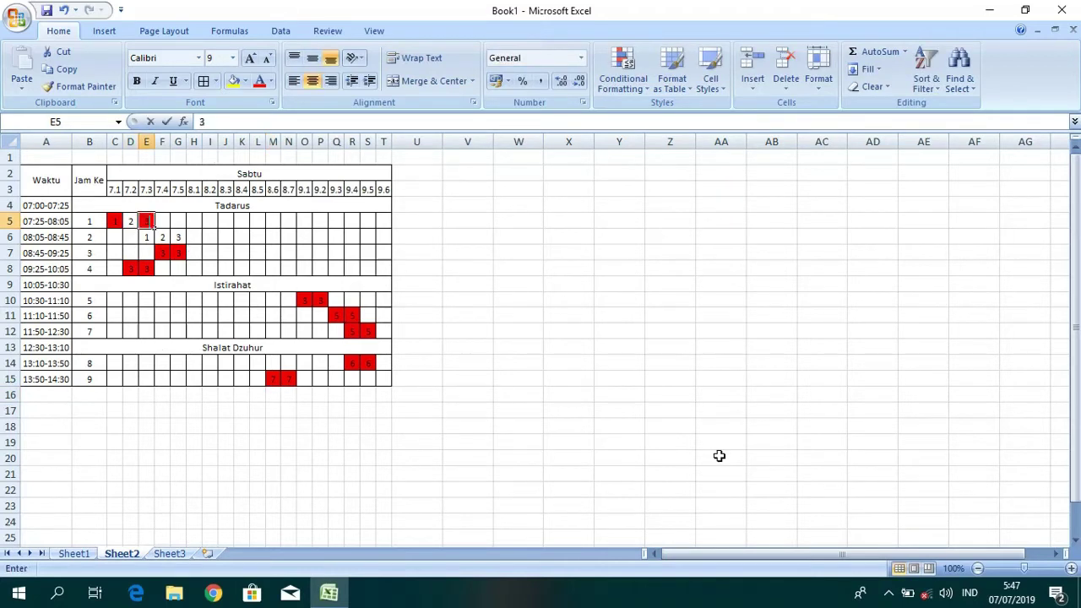
key("Return")
key("Down")
key("Right")
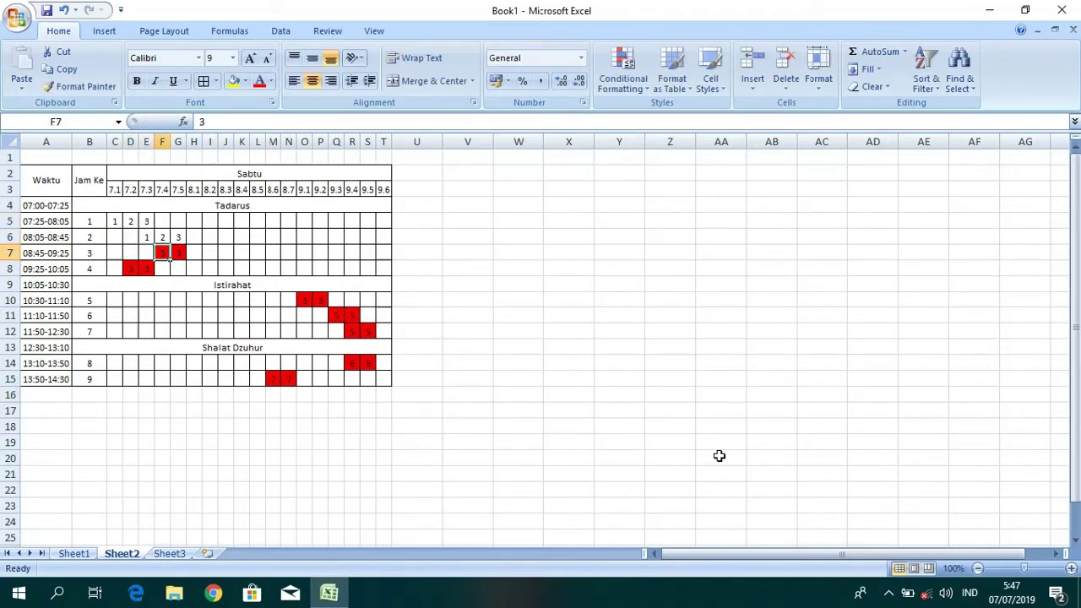
type("4")
key("Right")
type("5")
key("Down")
key("Left")
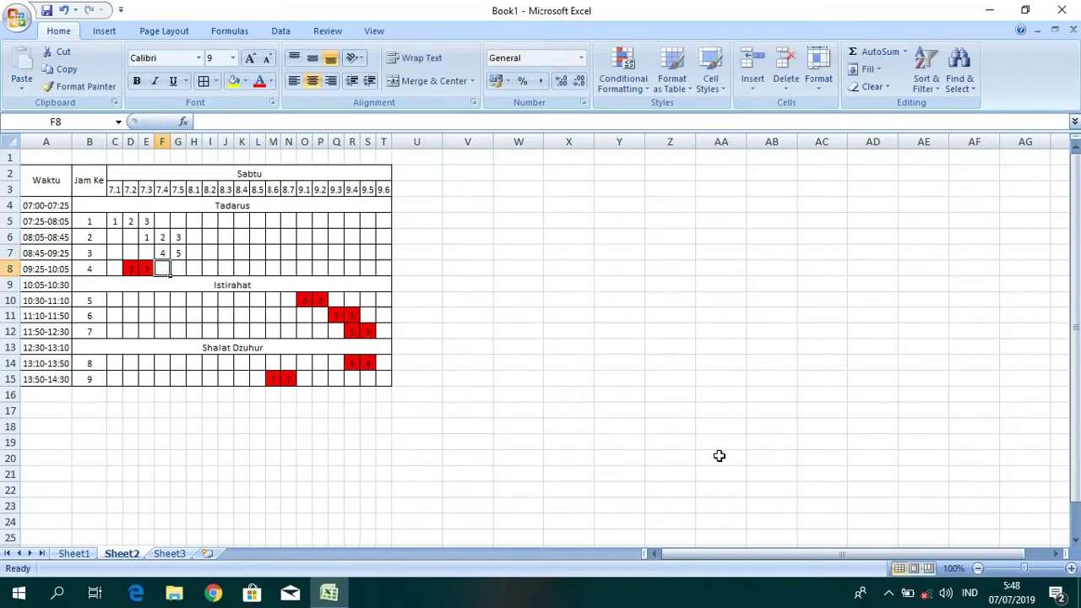
key("Left")
type("5")
key("Left")
type("4")
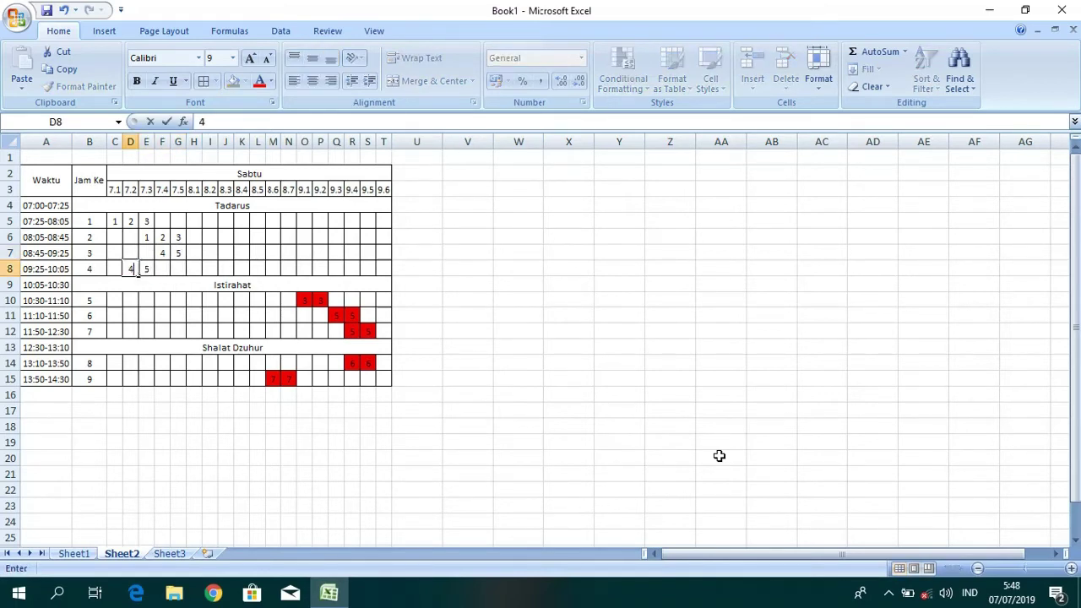
key("Right")
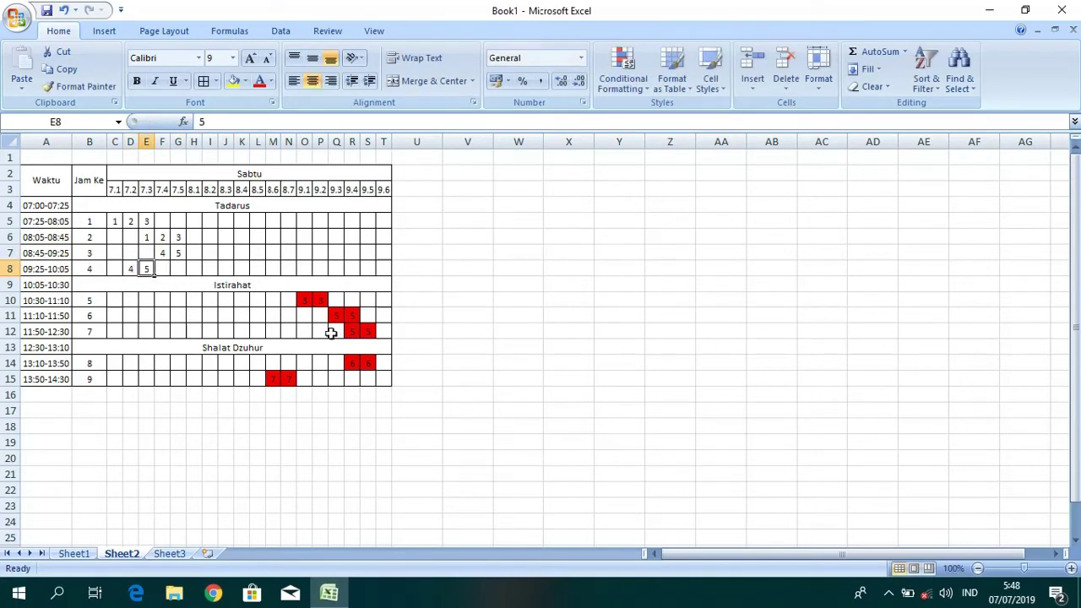
mouse_move(301, 300)
left_mouse_down()
mouse_move(355, 348)
mouse_move(372, 335)
mouse_move(363, 360)
left_mouse_up()
key("Delete")
left_click_drag(258, 374, 319, 381)
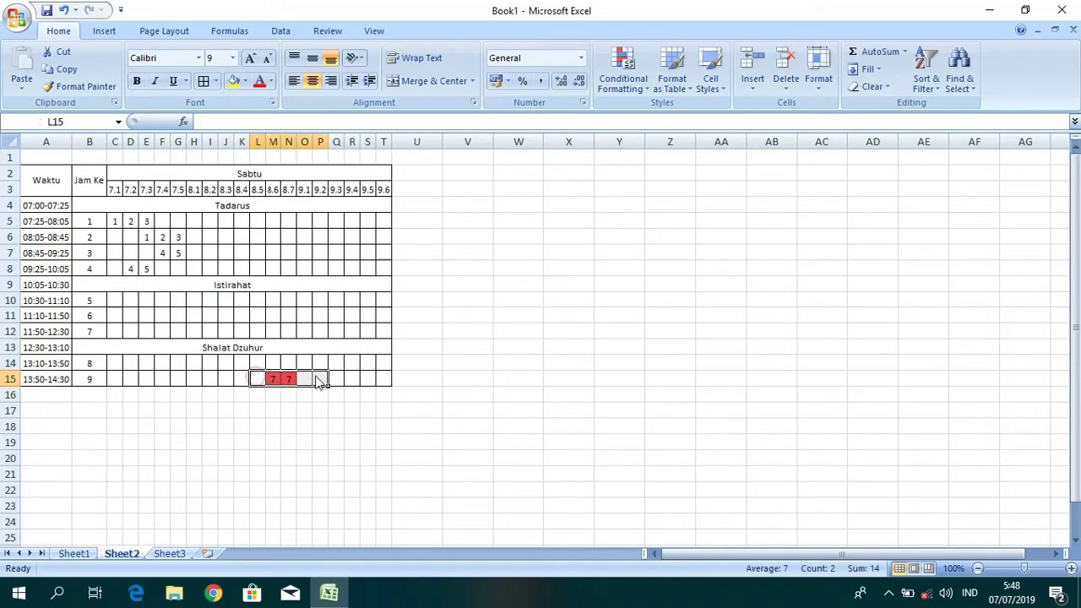
key("Delete")
left_click_drag(110, 218, 210, 265)
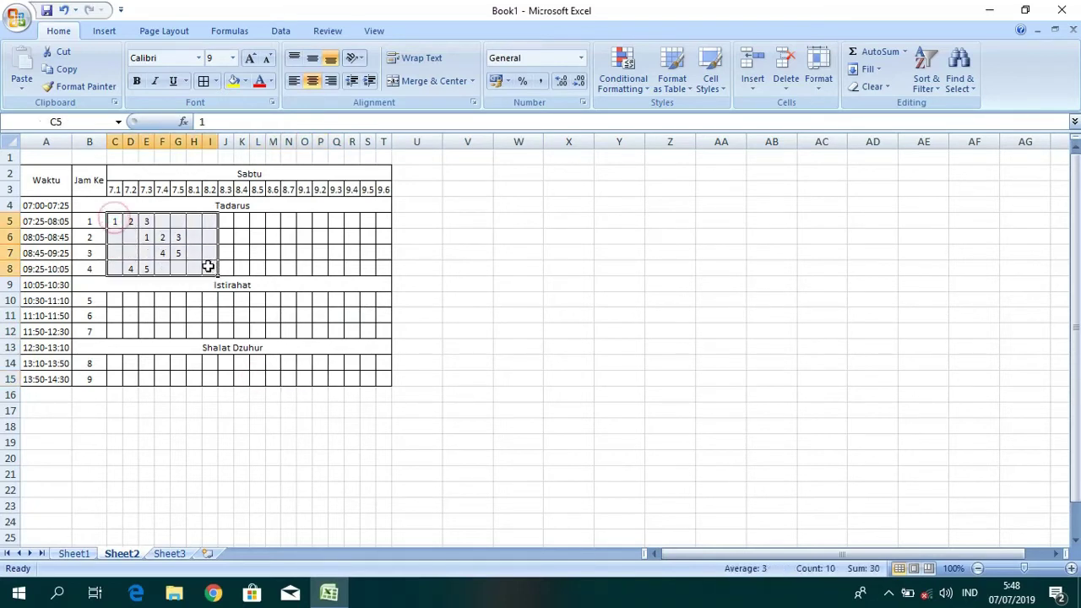
key("Delete")
left_click(466, 301)
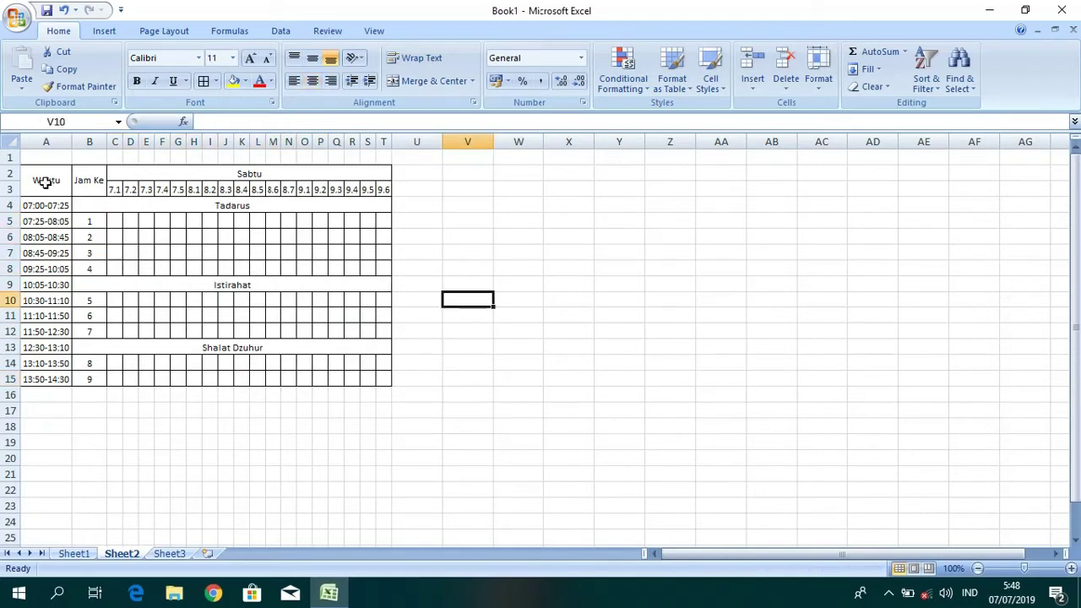
left_click_drag(45, 181, 287, 375)
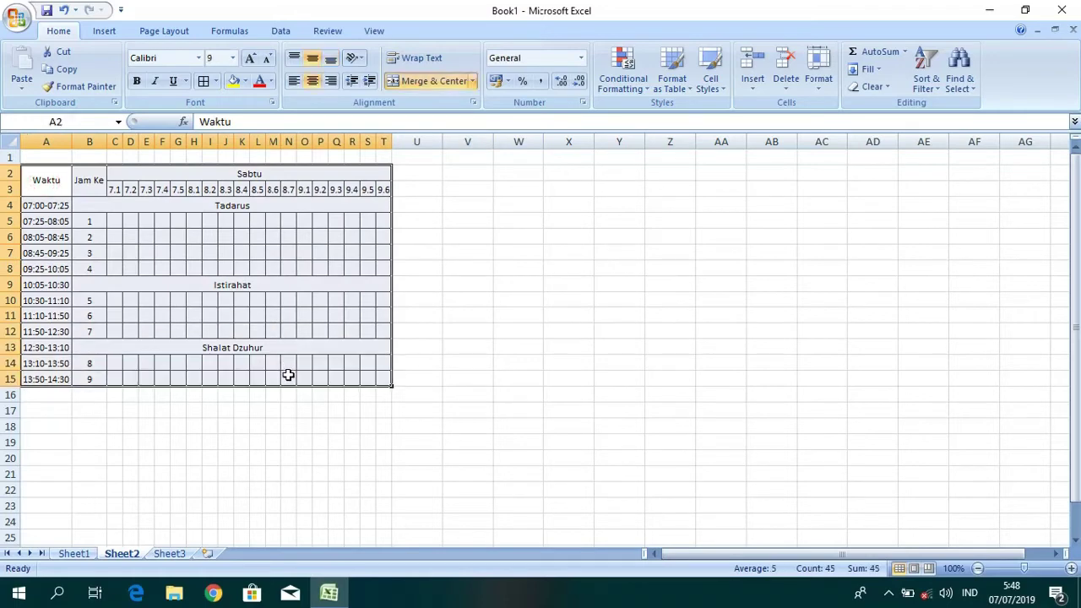
- Paste a copy of the Sabtu timetable starting at cell V2
key("ctrl+c")
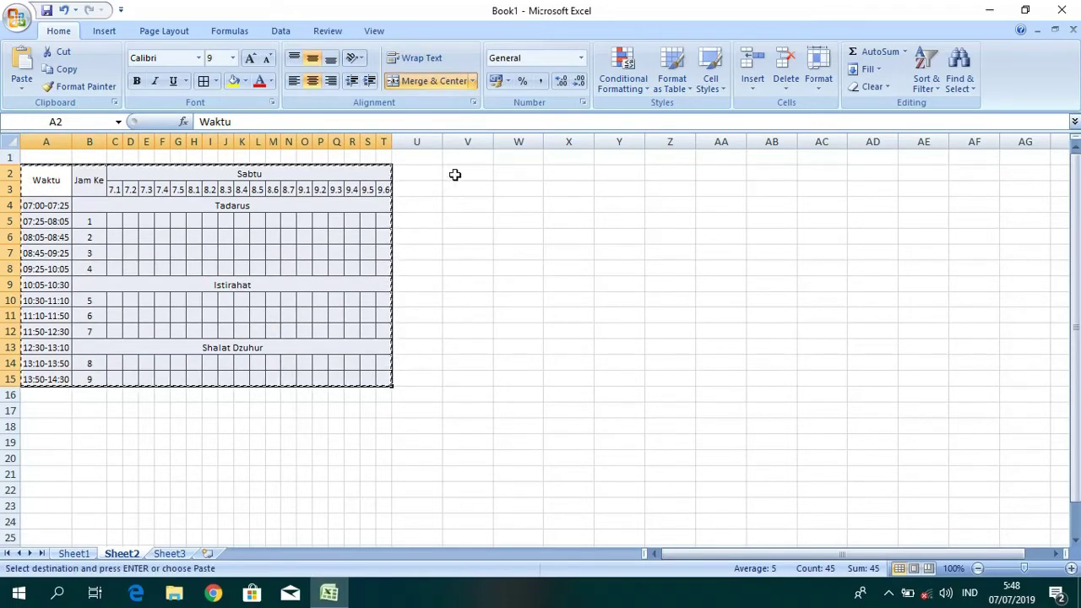
left_click(451, 176)
key("ctrl+v")
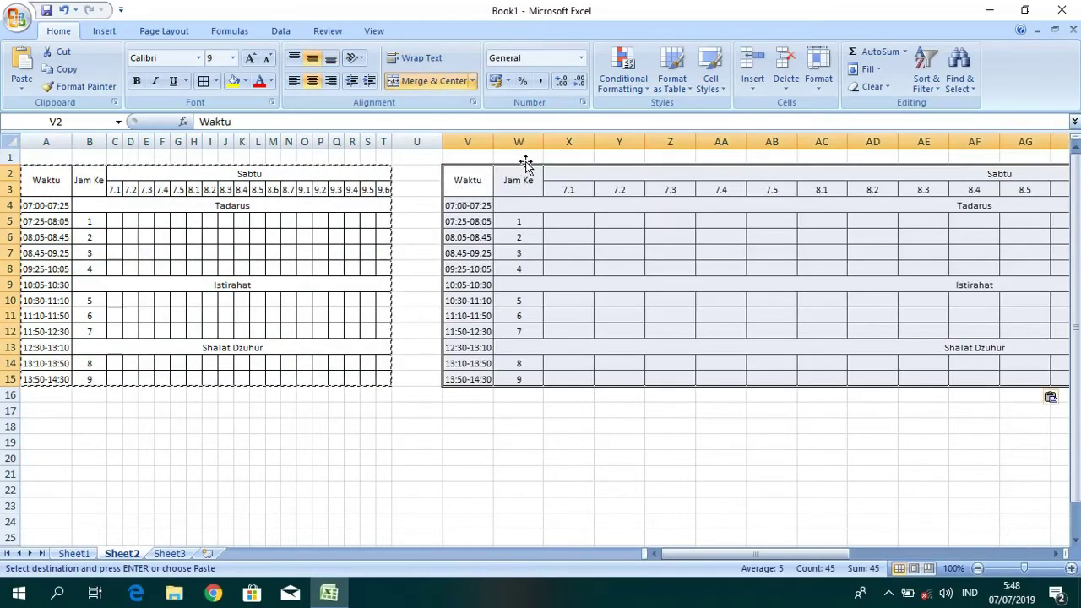
- Adjust the widths of columns V–AO and narrow column U between the timetables
left_click_drag(493, 141, 1077, 157)
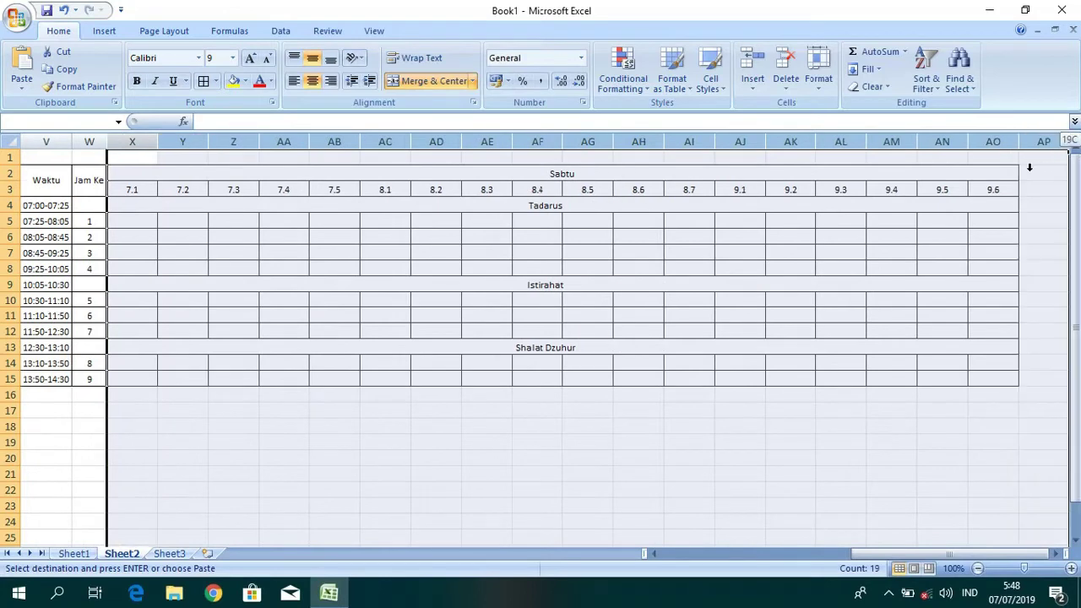
left_click_drag(967, 143, 933, 146)
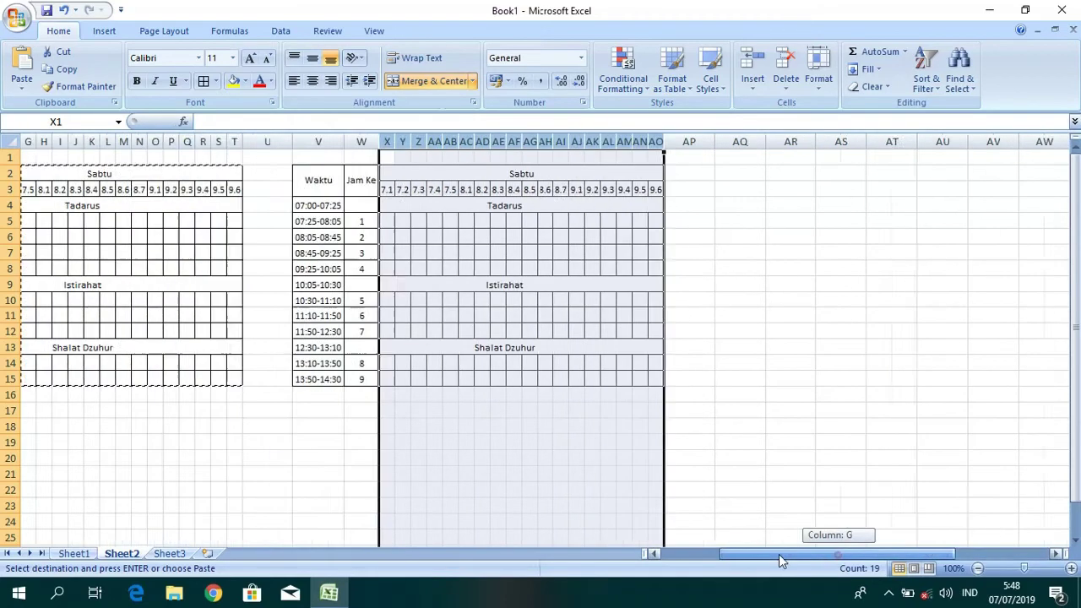
left_click_drag(844, 554, 648, 553)
left_click(646, 504)
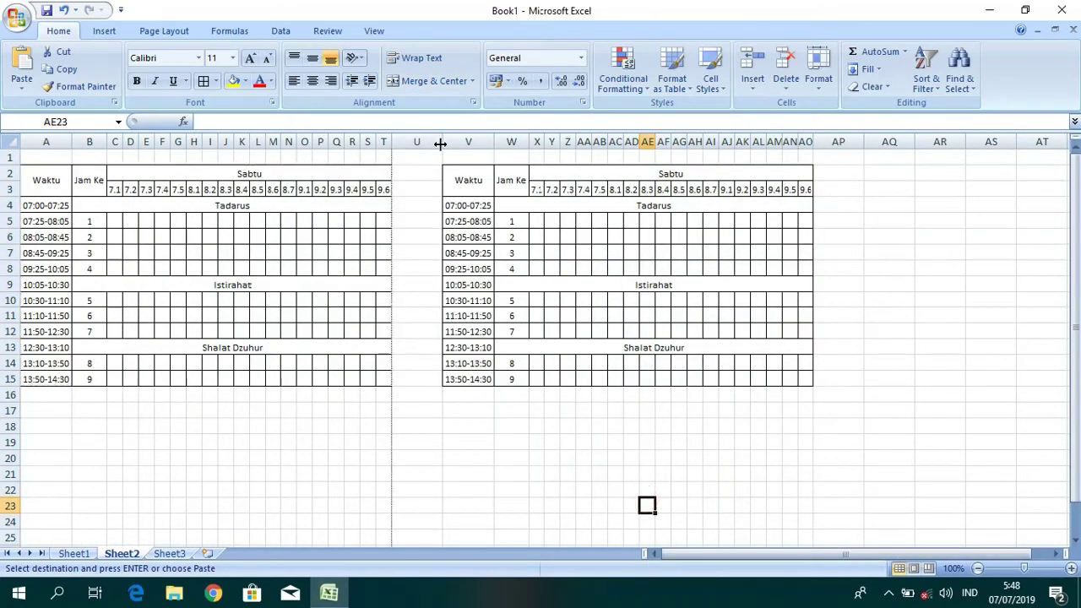
left_click_drag(442, 142, 393, 156)
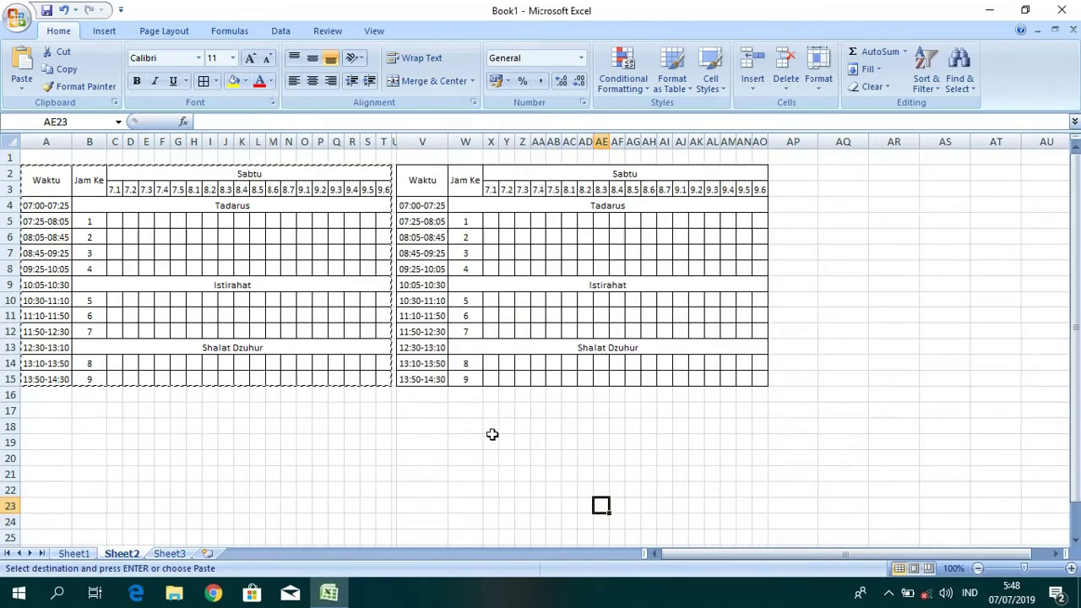
left_click(502, 450)
- Change the right-hand timetable's heading to 'Minggu' and select the Sabtu timetable
left_click(592, 172)
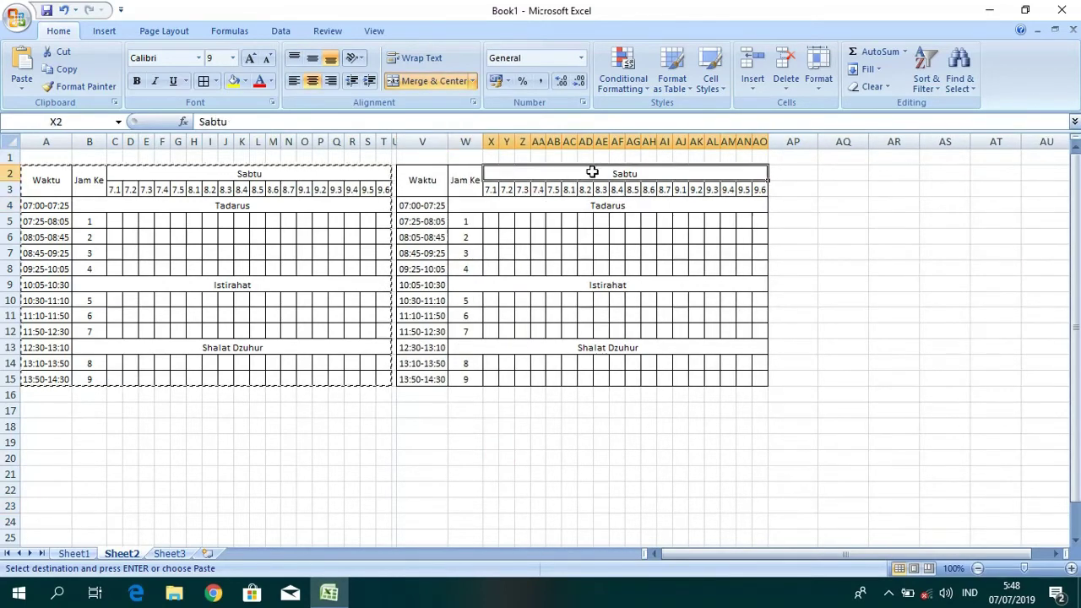
type("Mingg")
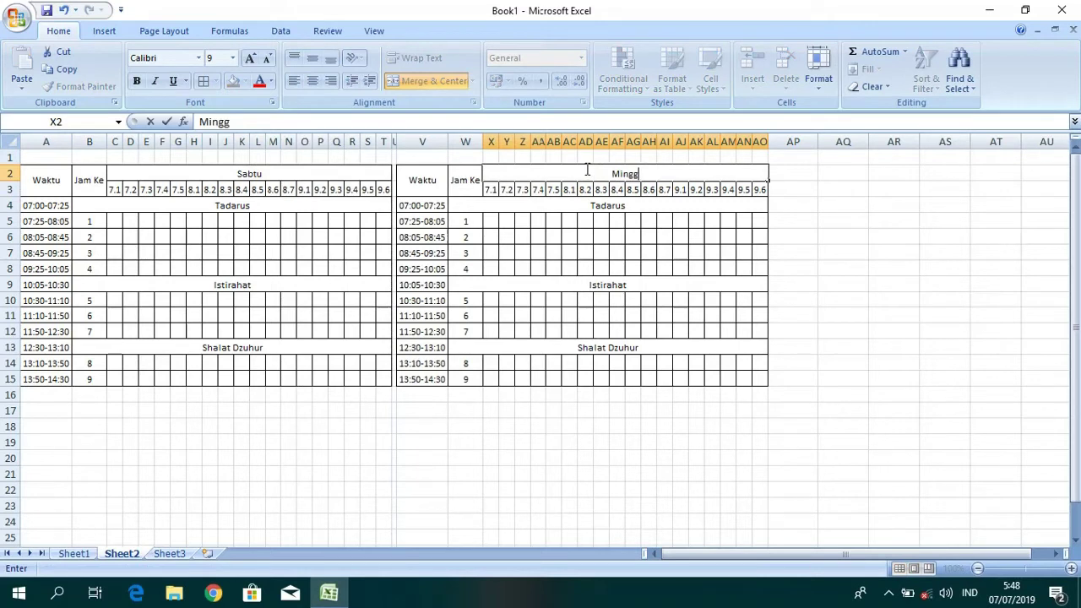
type("u")
key("Return")
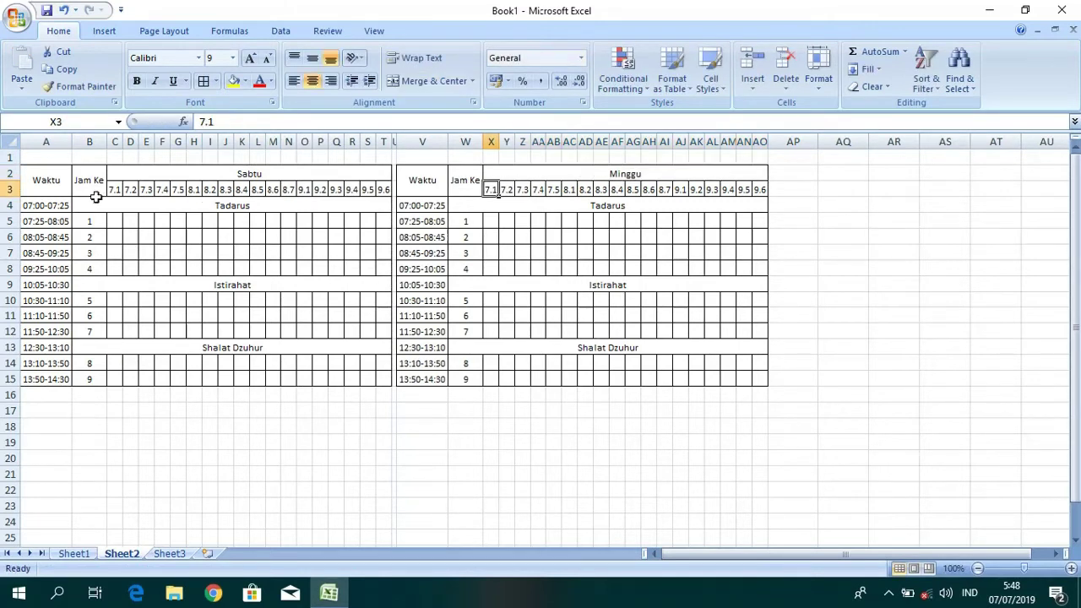
left_click_drag(43, 190, 211, 379)
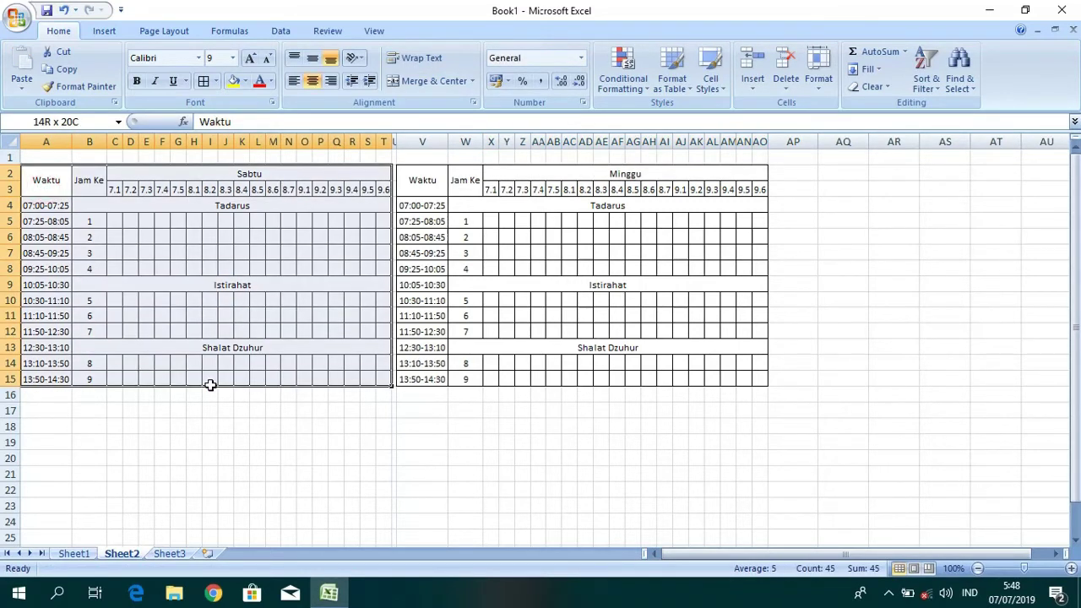
- Paste four copies of the timetable at A17, V17, A32 and V32
key("ctrl+c")
left_click(36, 412)
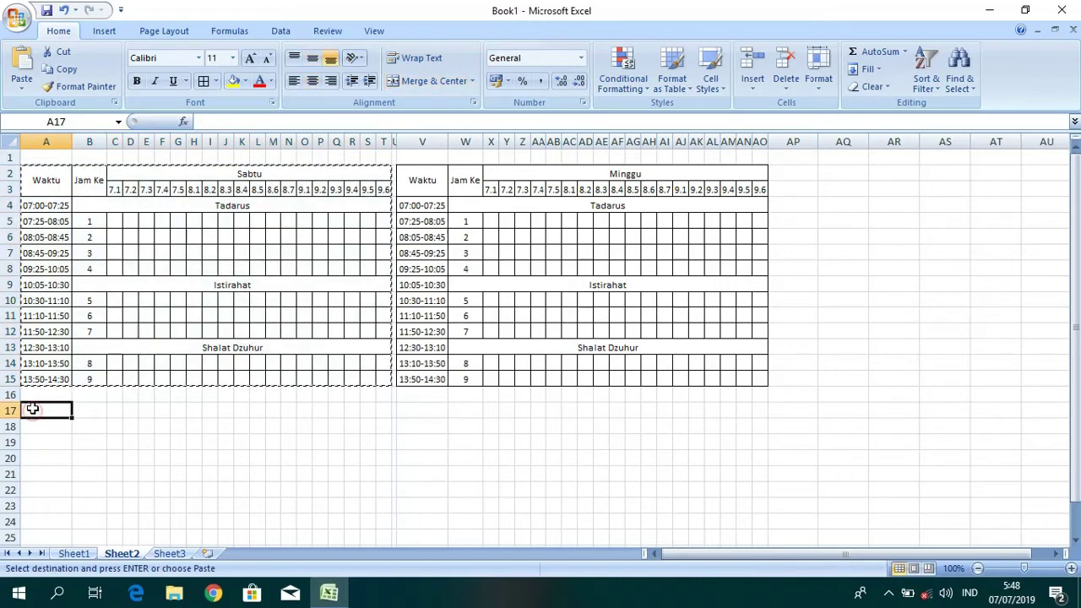
key("ctrl+v")
left_click(431, 418)
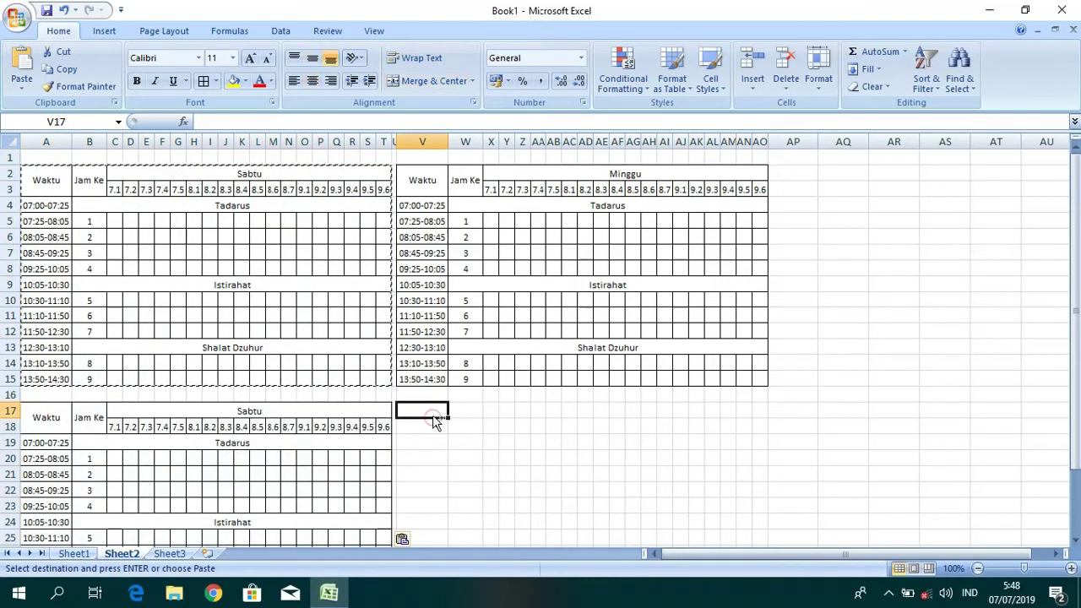
key("ctrl+v")
scroll(435, 422, "down", 4)
left_click(35, 458)
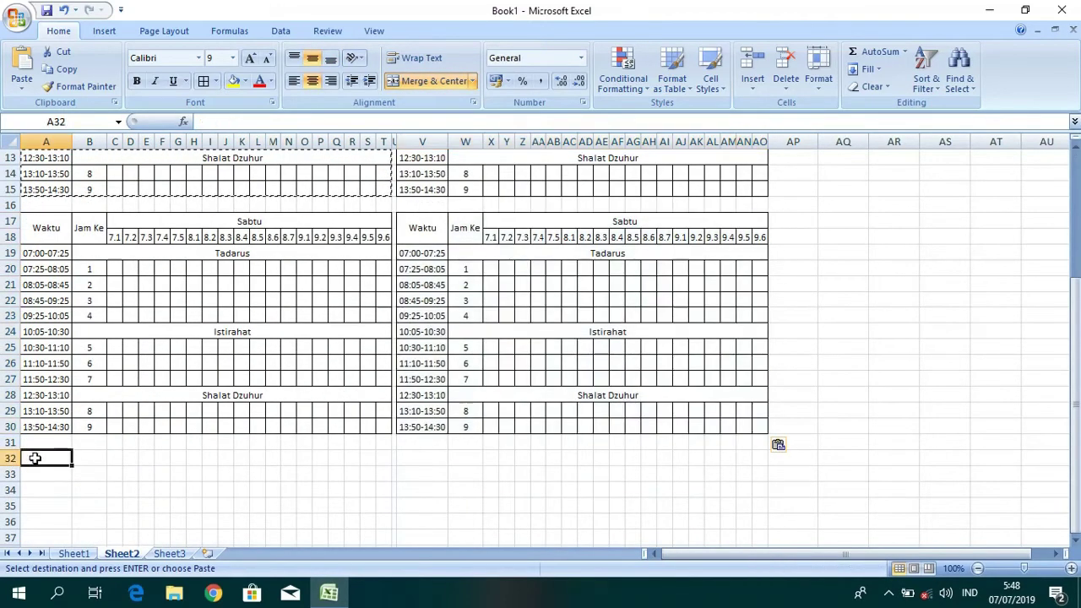
key("ctrl+v")
left_click(426, 460)
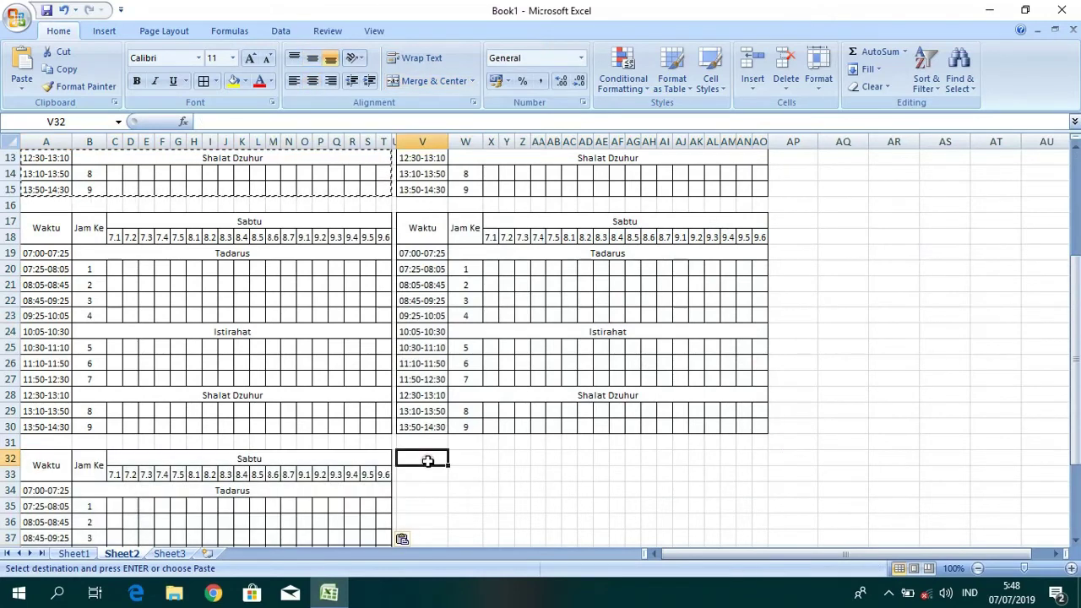
key("ctrl+v")
scroll(406, 452, "up", 4)
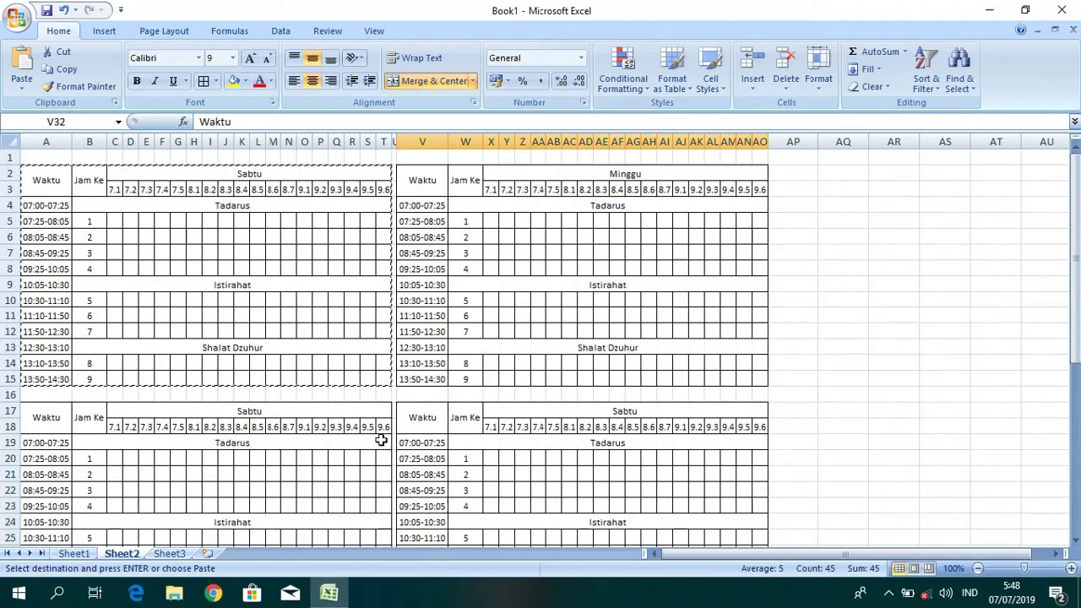
- Retitle the two row-17 timetables 'Senin' and 'Selasa'
left_click(257, 426)
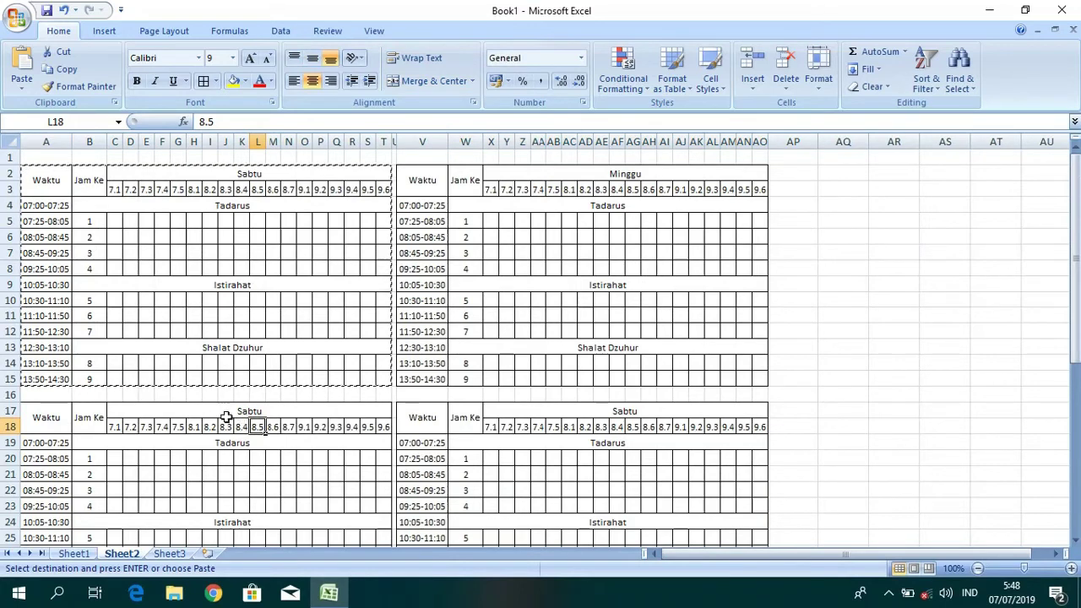
double_click(226, 414)
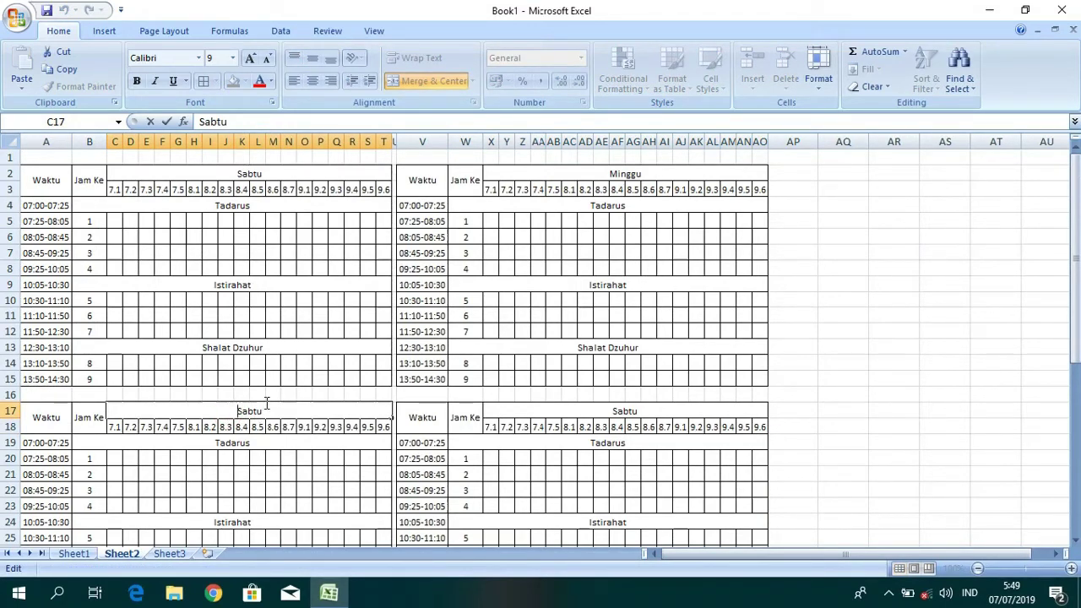
left_click(270, 500)
left_click(248, 411)
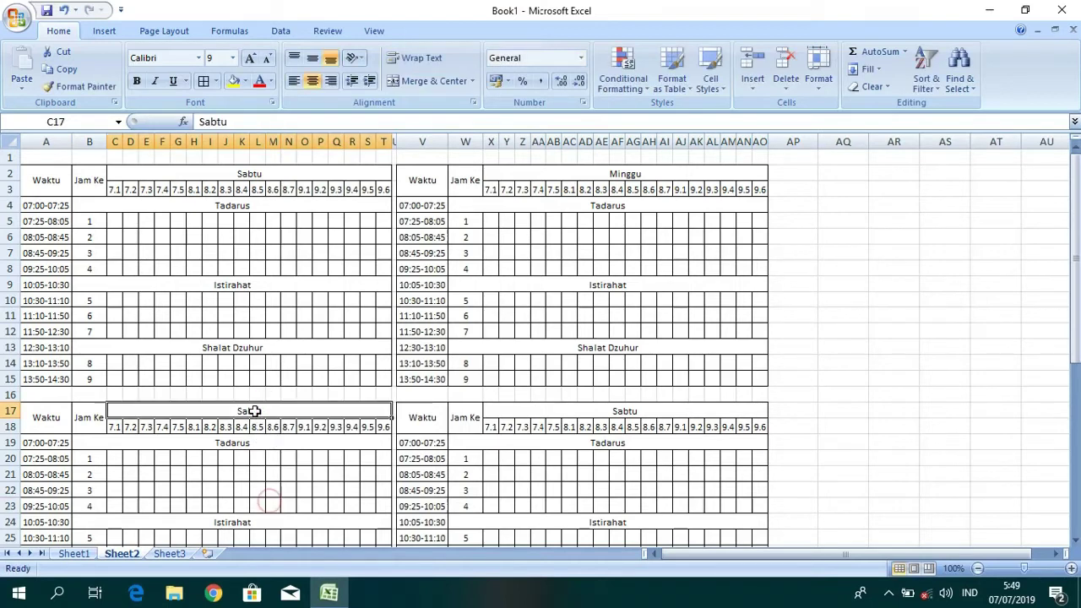
type("Se")
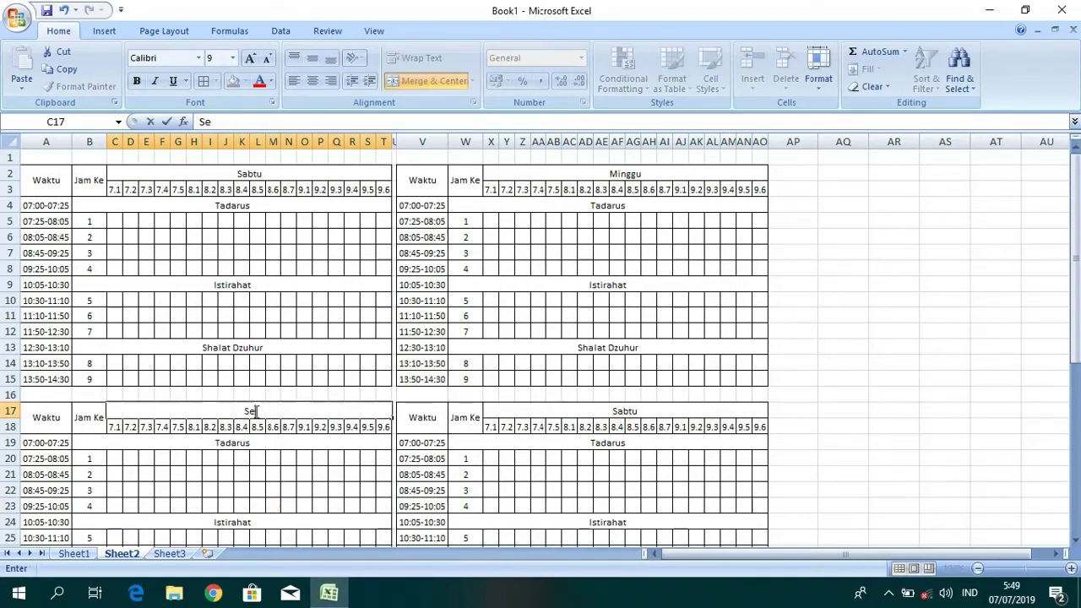
type("nin")
left_click(635, 414)
type("Selasa")
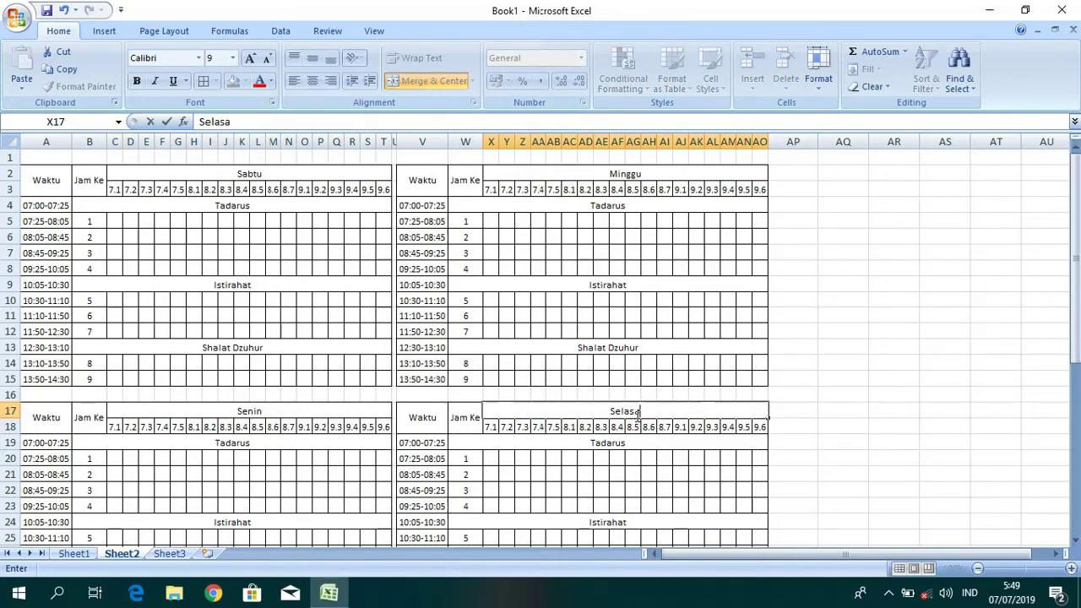
scroll(302, 503, "down", 2)
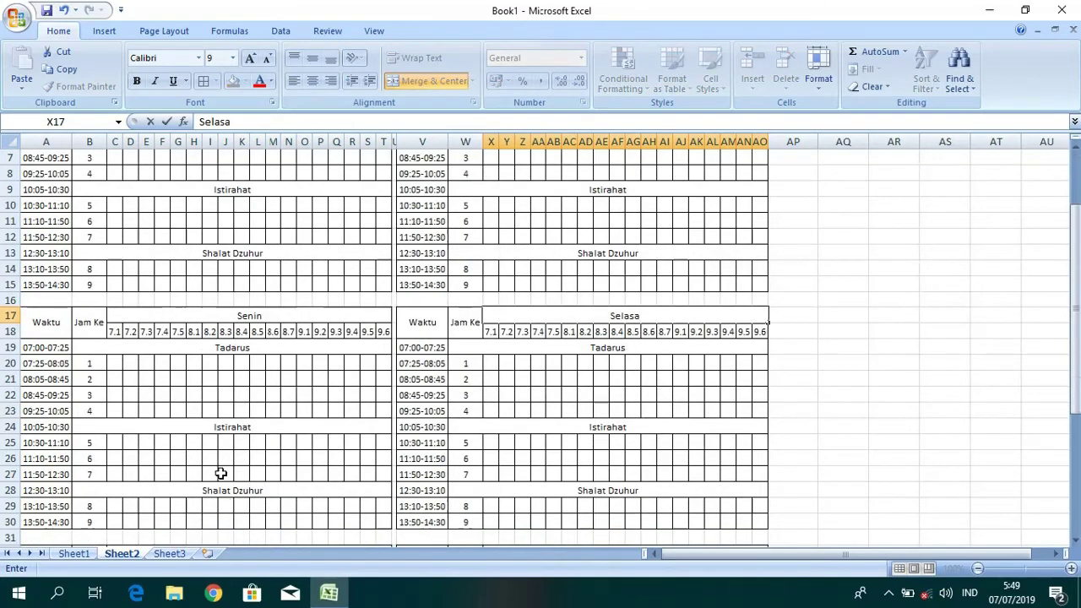
scroll(220, 474, "down", 3)
scroll(219, 489, "down", 3)
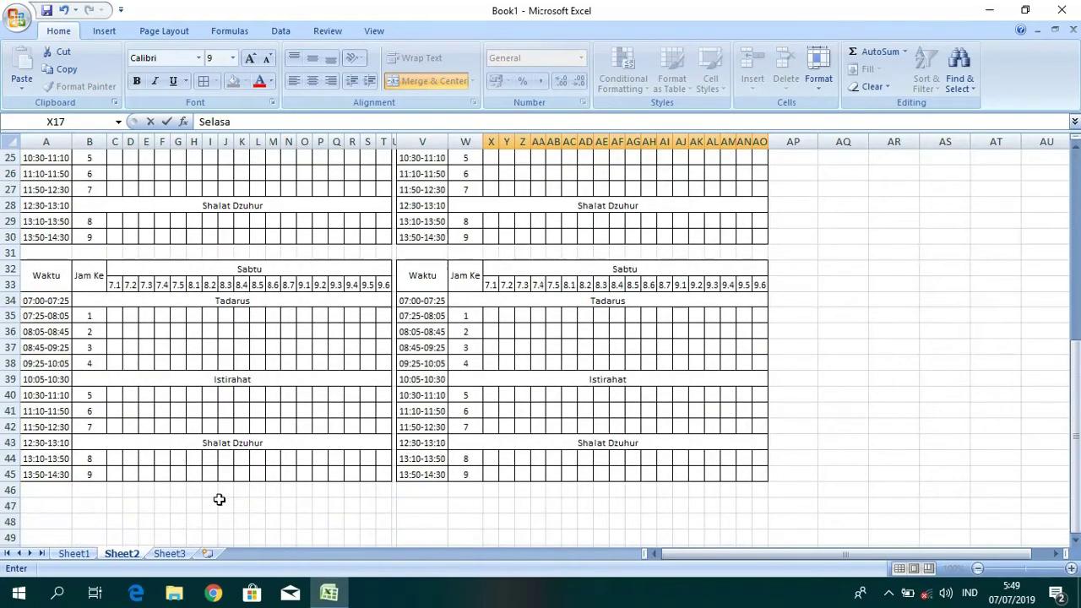
left_click(253, 271)
- Retitle the two row-32 timetables 'Rabu' and 'Kamis'
type("Rab")
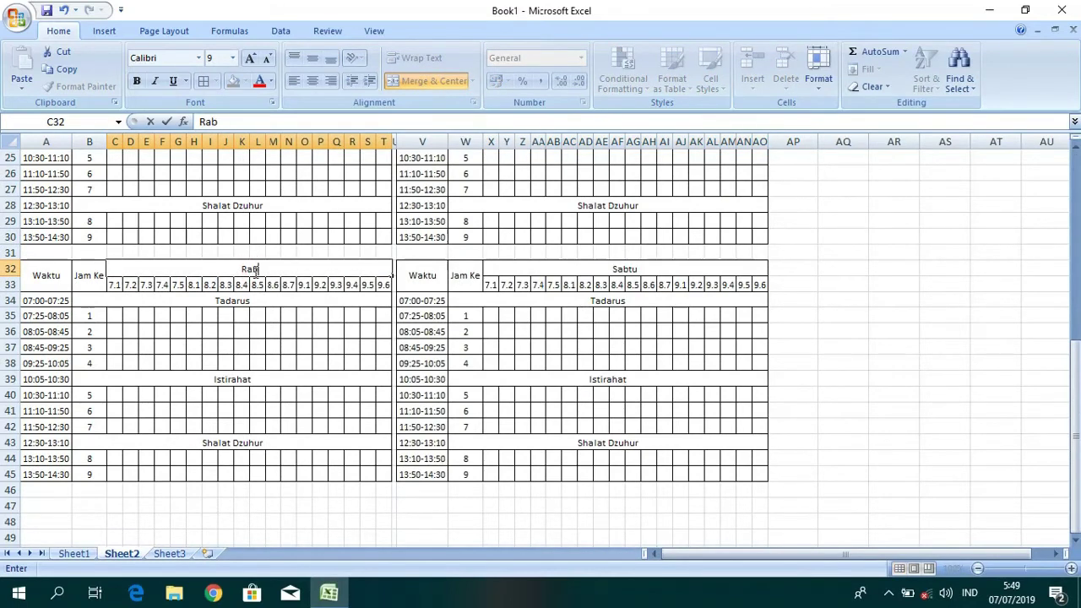
left_click(629, 265)
type("Kamis")
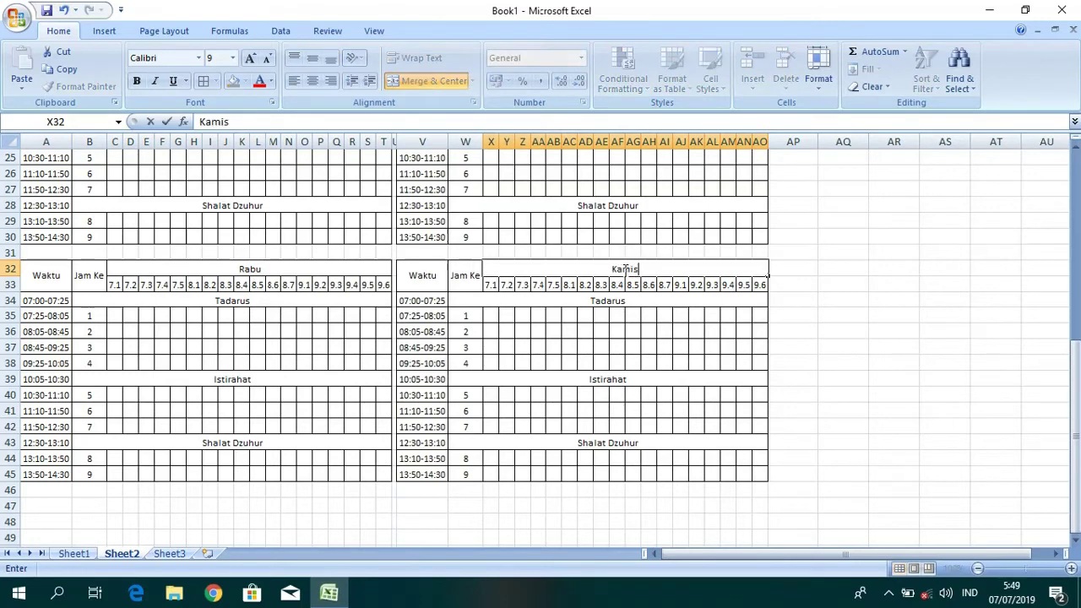
left_click(848, 447)
scroll(444, 287, "up", 2)
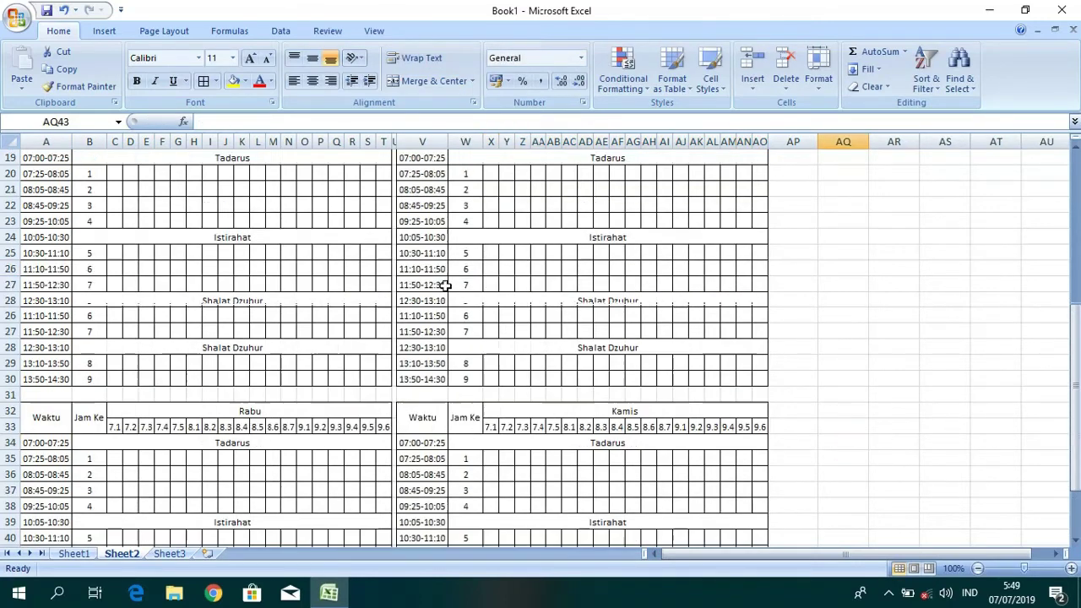
scroll(404, 299, "up", 2)
scroll(490, 257, "up", 1)
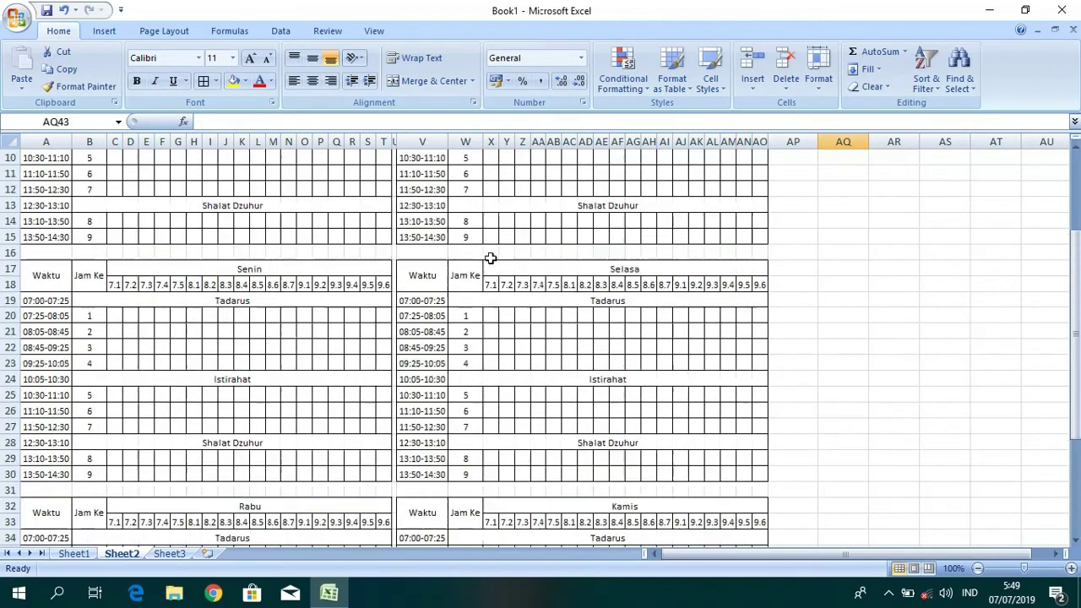
scroll(490, 257, "up", 1)
scroll(490, 258, "up", 2)
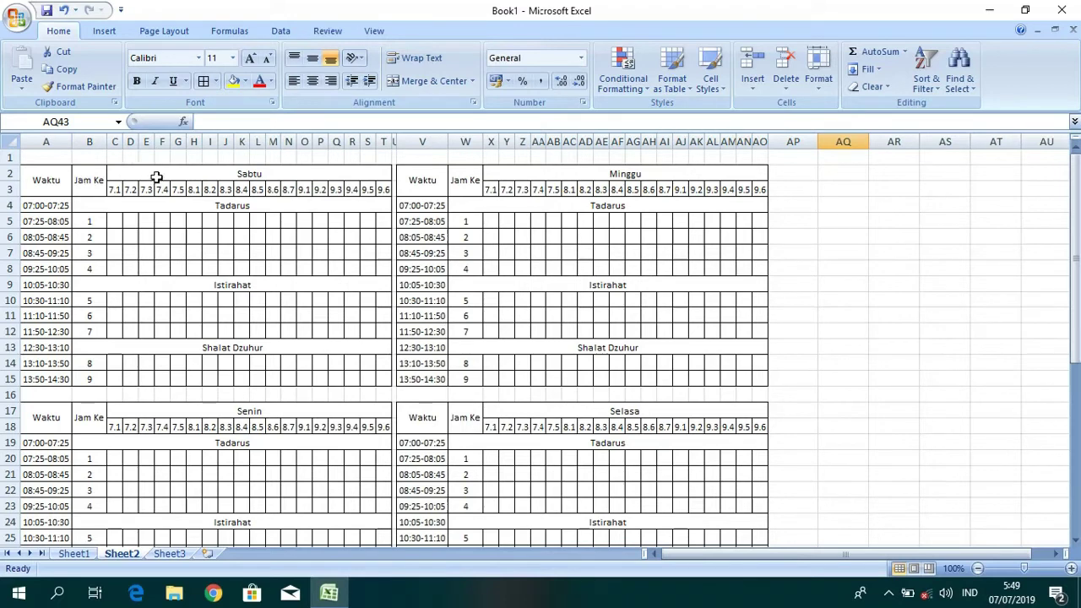
- Fill the Sabtu timetable's header rows A2:T3 green
left_click_drag(44, 179, 249, 186)
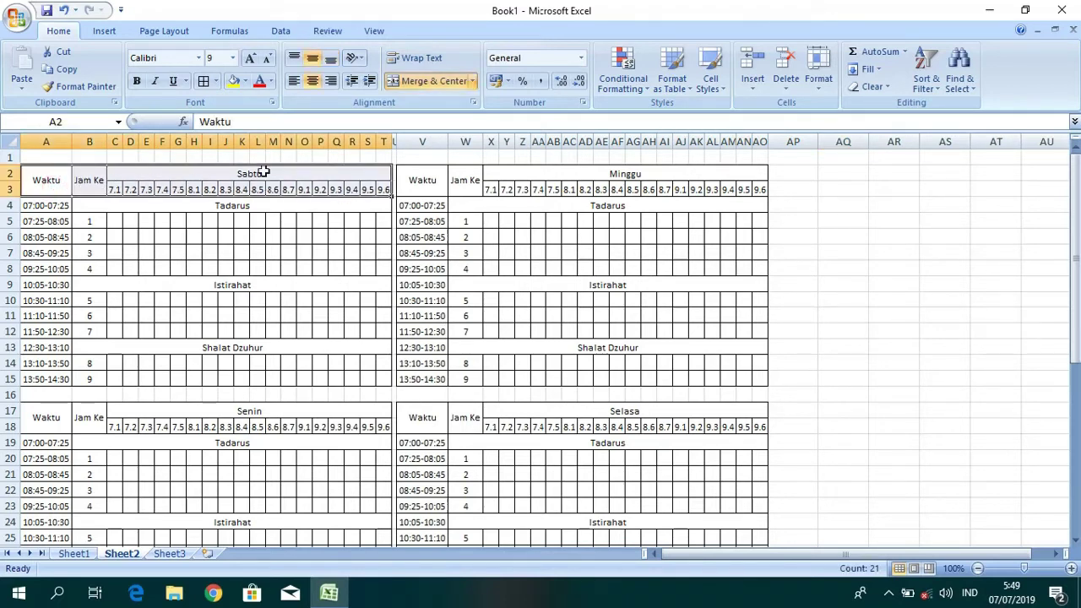
left_click(245, 82)
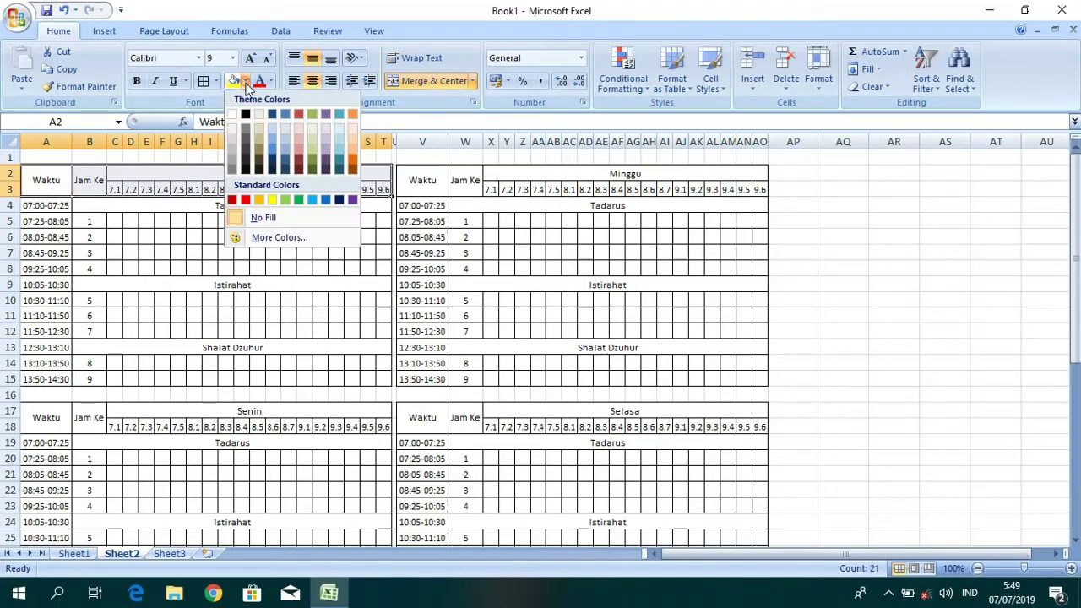
left_click(286, 200)
left_click(302, 252)
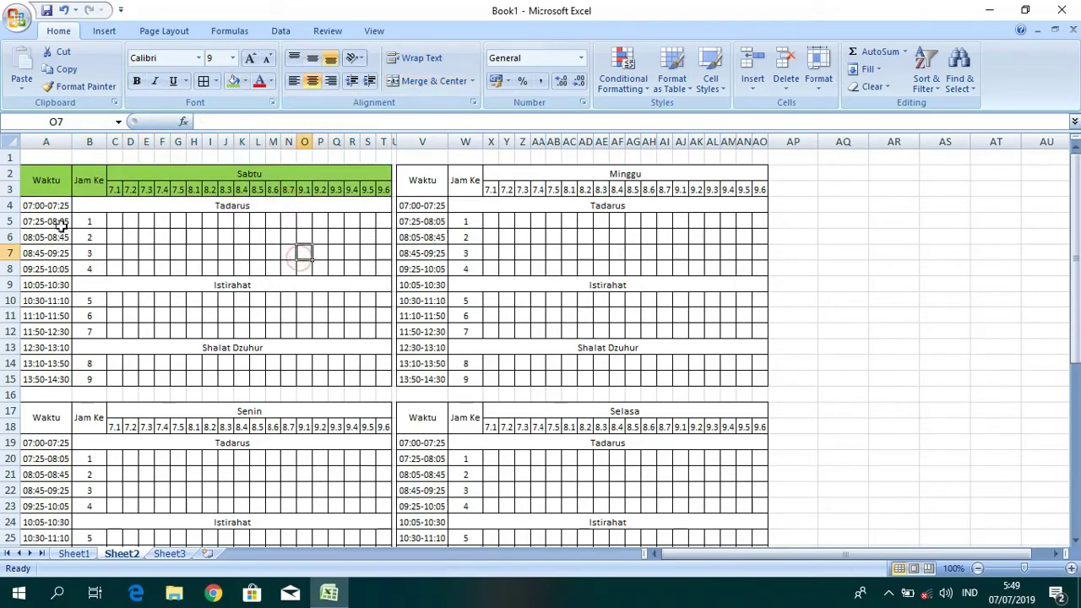
- Fill the Sabtu time cells A4:A15 light blue, undoing a stray blue fill on the day heading
left_click_drag(53, 205, 45, 379)
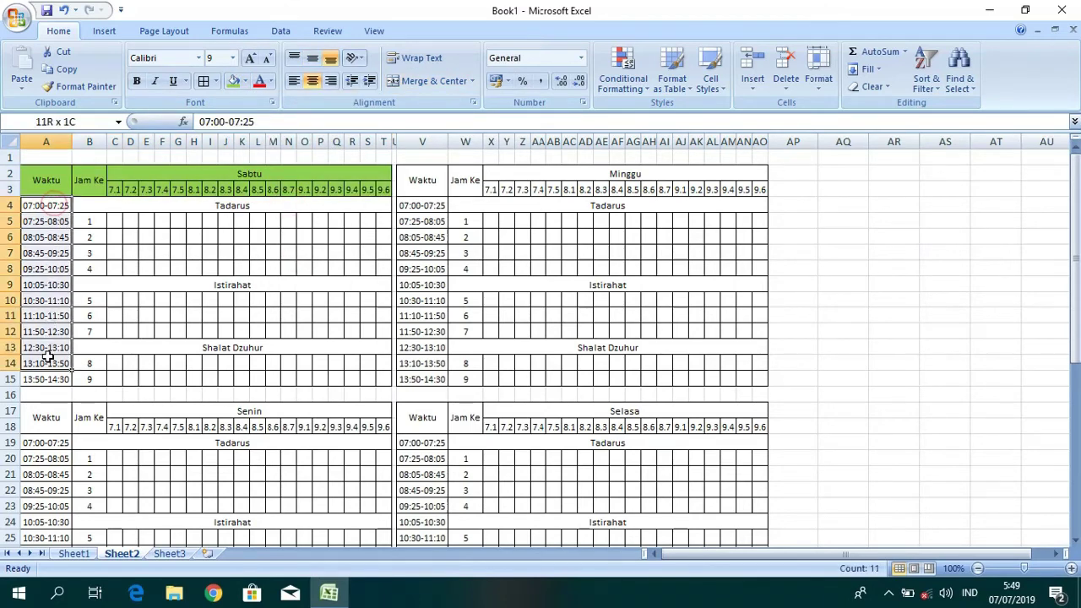
left_click(245, 82)
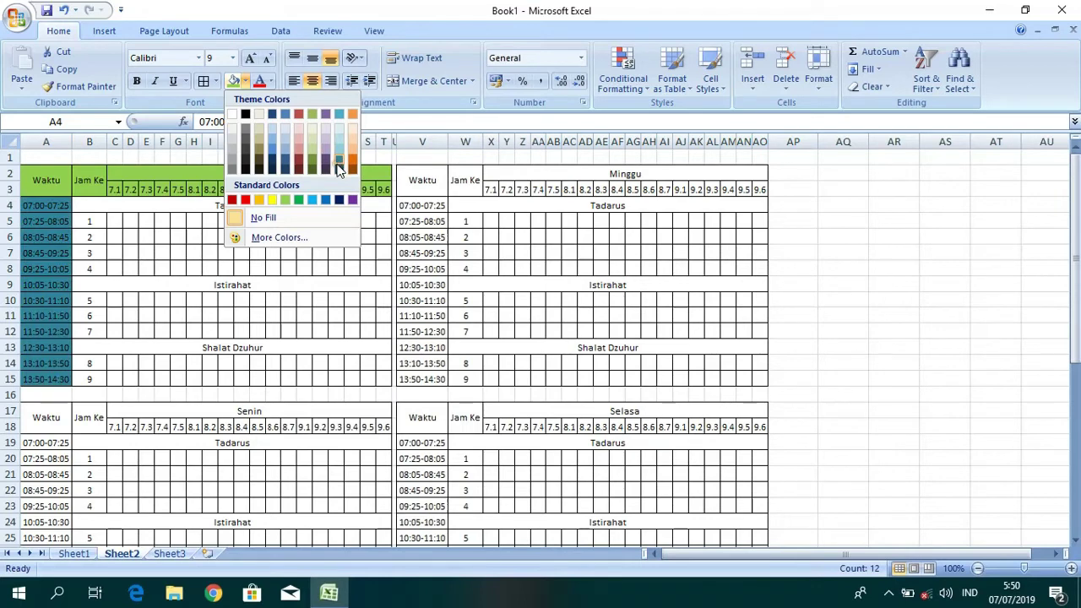
left_click(338, 169)
left_click(337, 173)
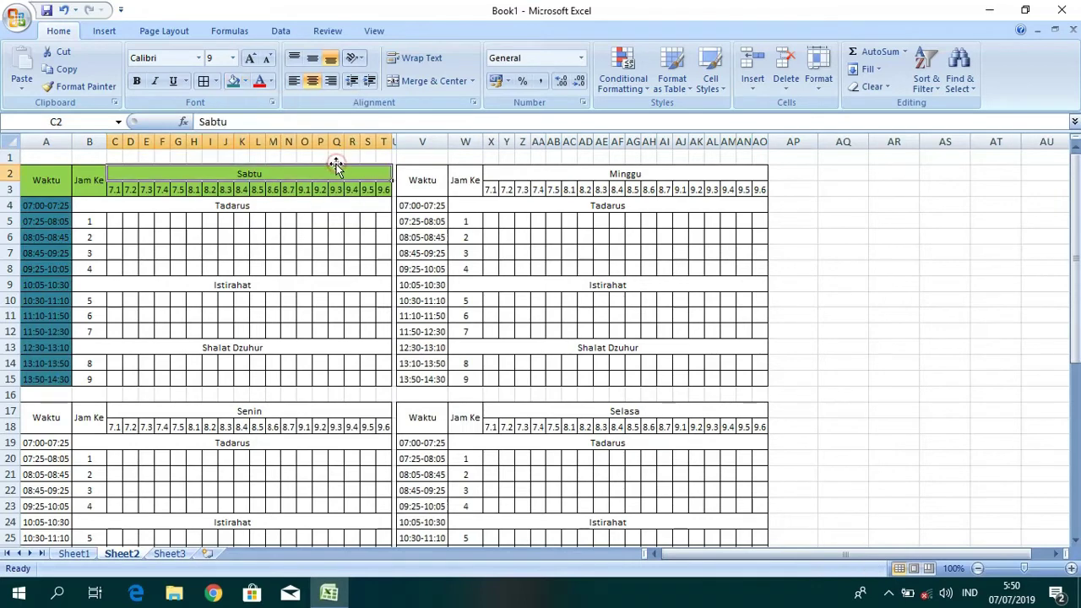
left_click(243, 82)
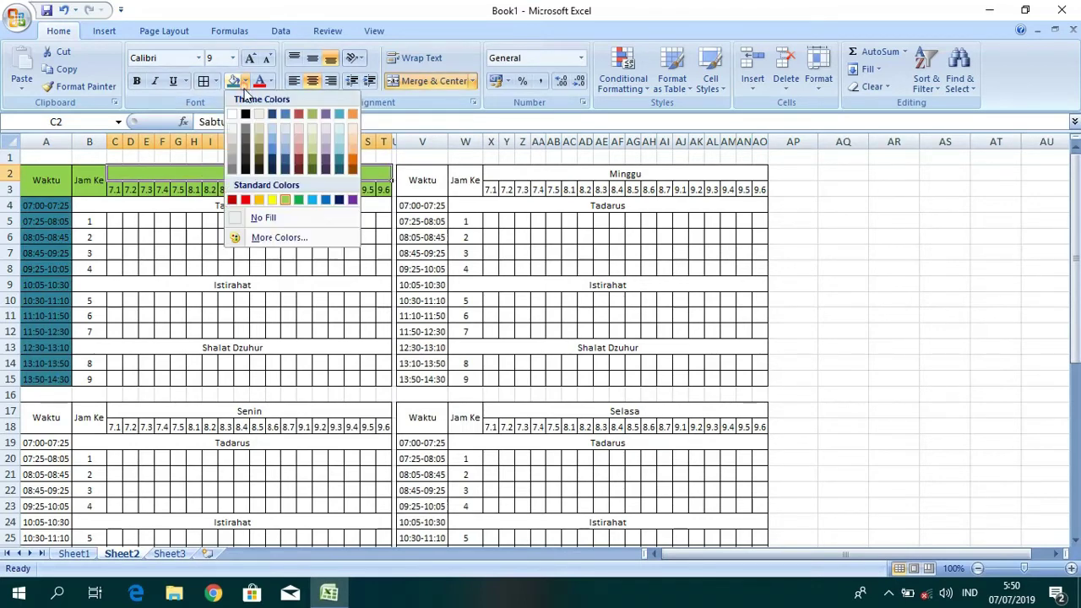
left_click(311, 200)
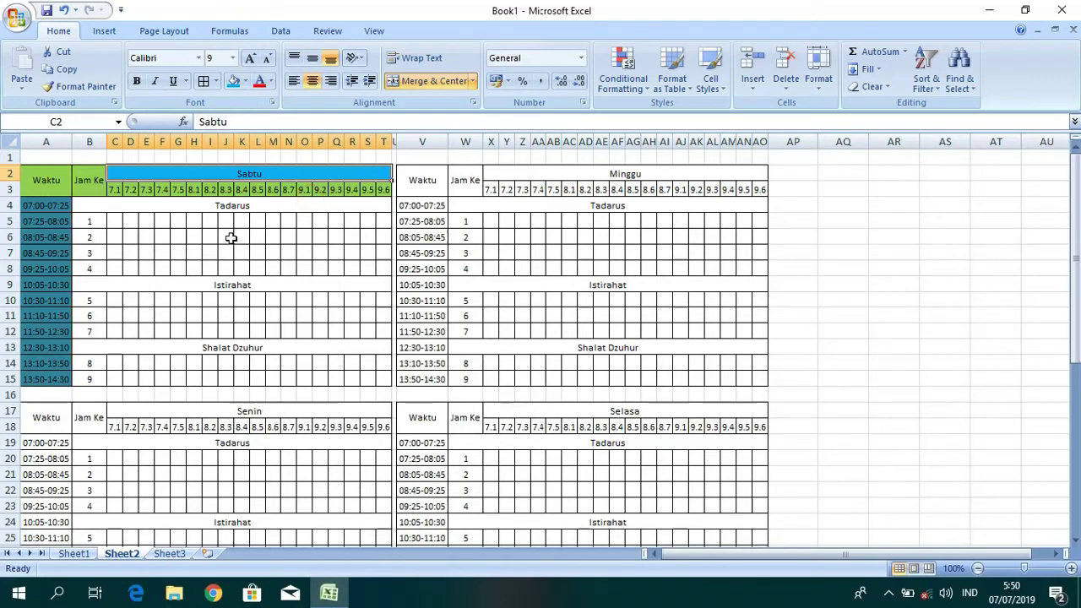
left_click(177, 253)
left_click_drag(47, 205, 50, 374)
left_click(234, 81)
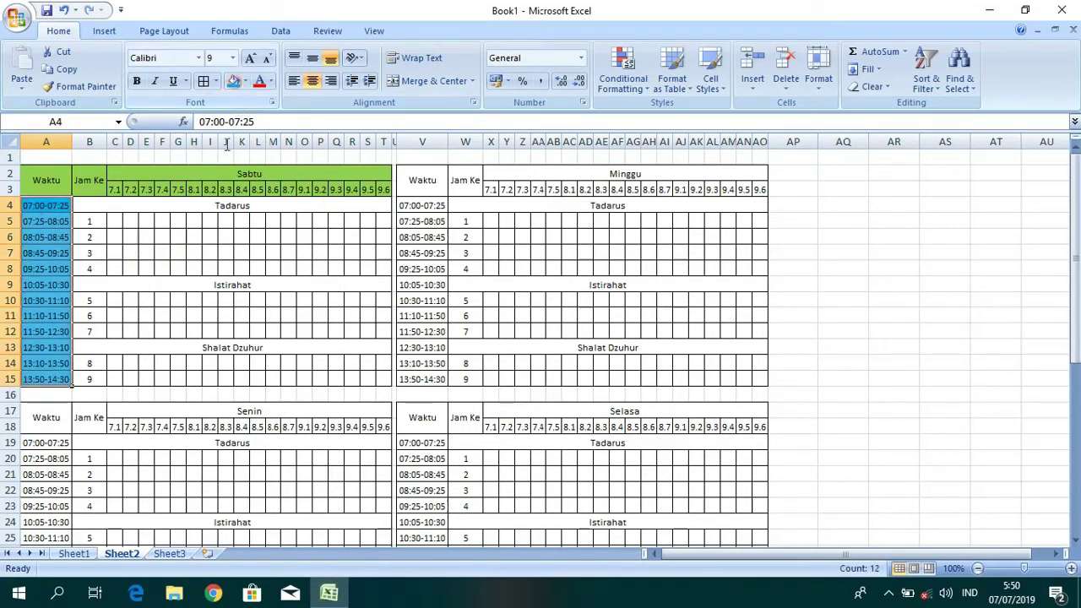
left_click(257, 253)
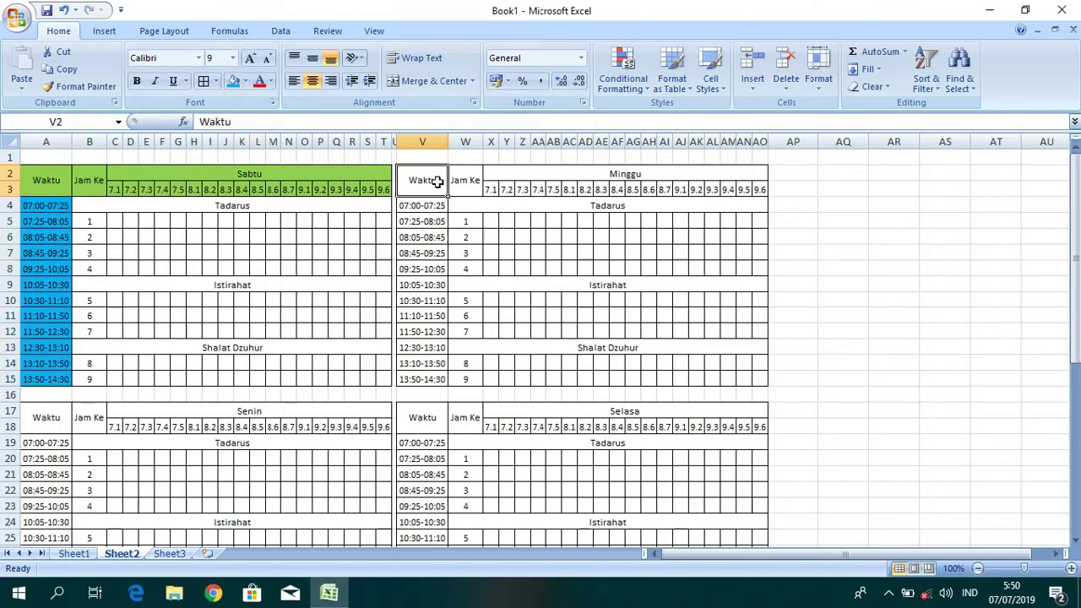
- Fill the Minggu, Senin, Selasa, Rabu and Kamis header blocks green
left_click_drag(433, 180, 764, 190)
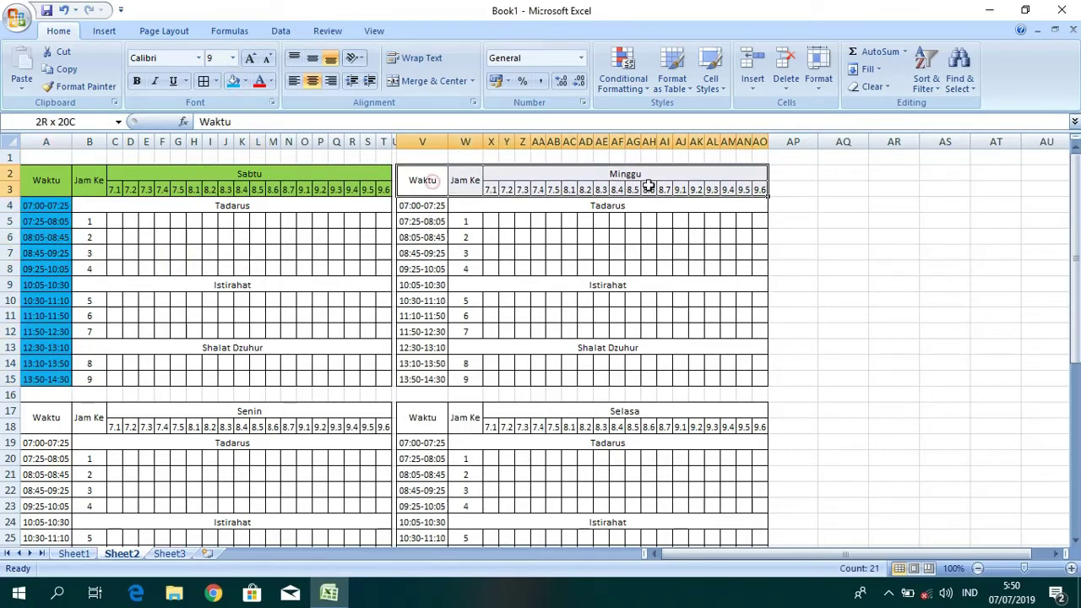
left_click(247, 85)
left_click(286, 197)
scroll(285, 202, "down", 3)
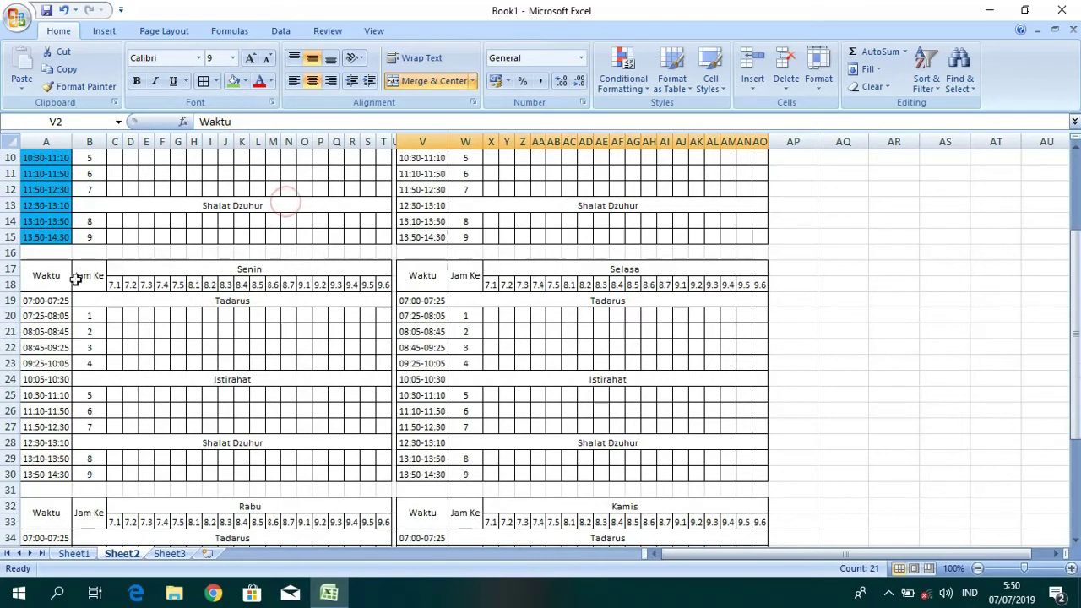
left_click_drag(47, 276, 116, 285)
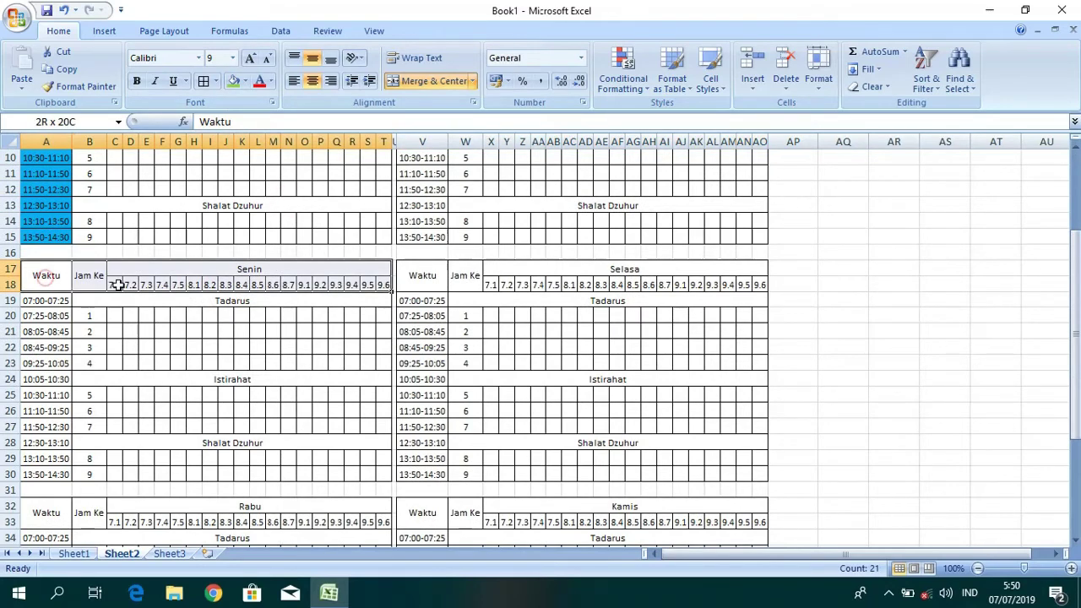
left_click(237, 85)
left_click_drag(413, 279, 560, 289)
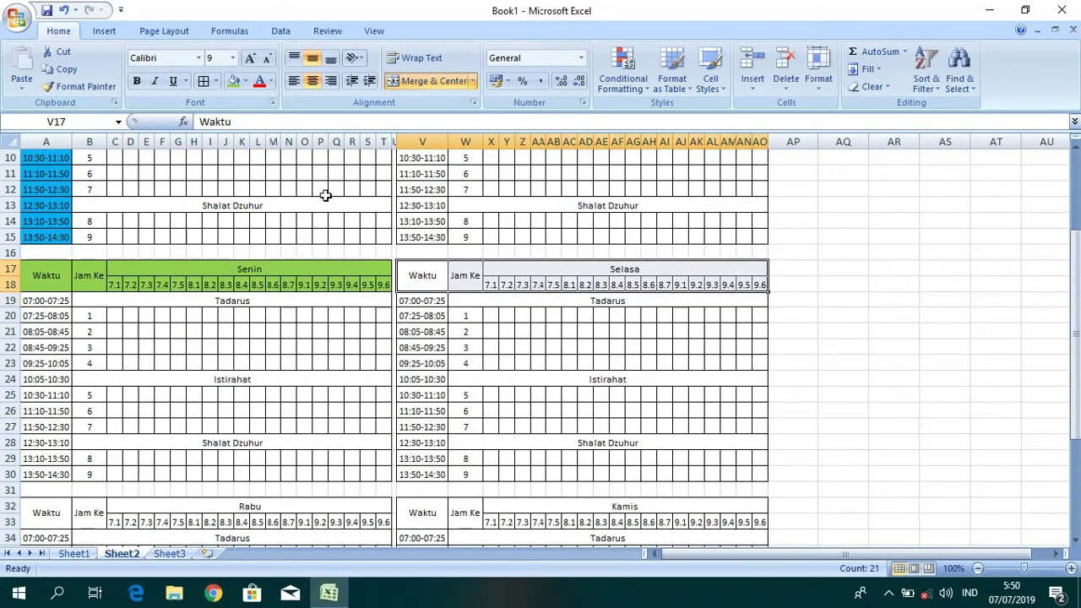
left_click(234, 81)
scroll(137, 323, "down", 3)
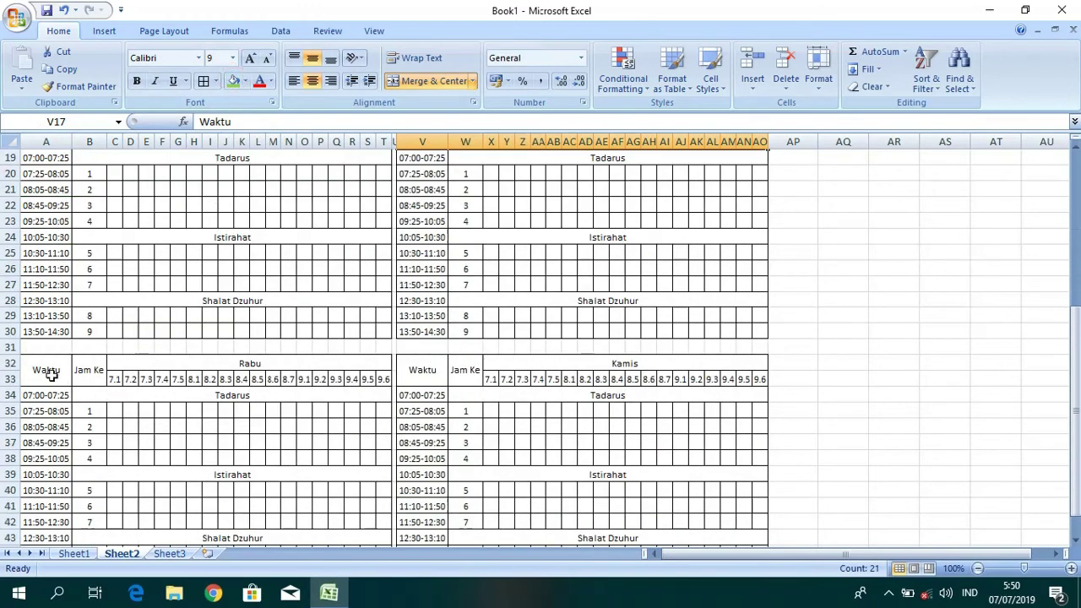
left_click_drag(52, 375, 152, 377)
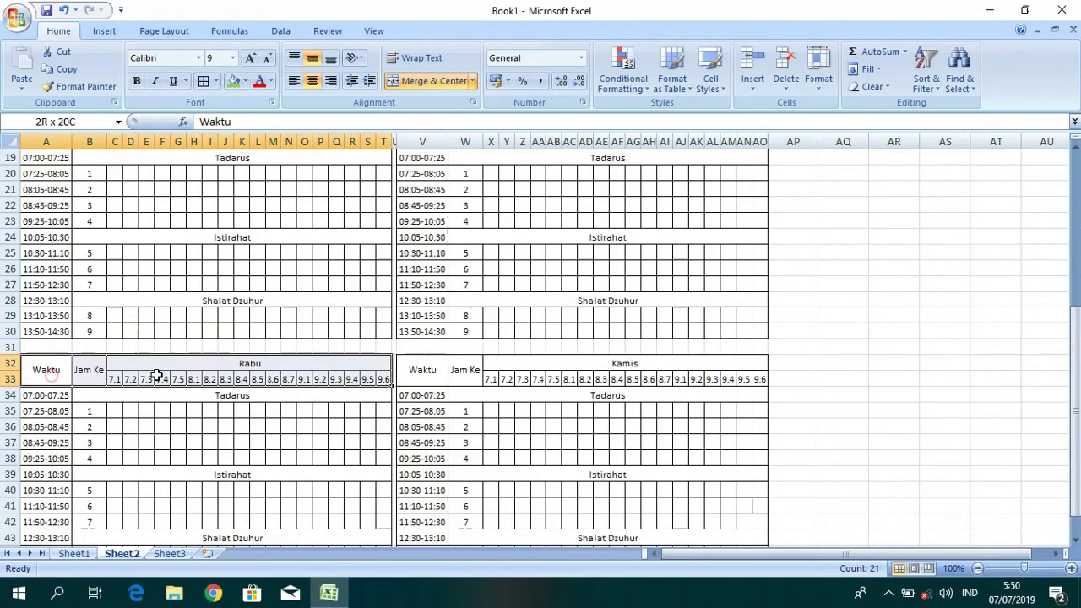
left_click(233, 81)
left_click_drag(422, 376, 551, 382)
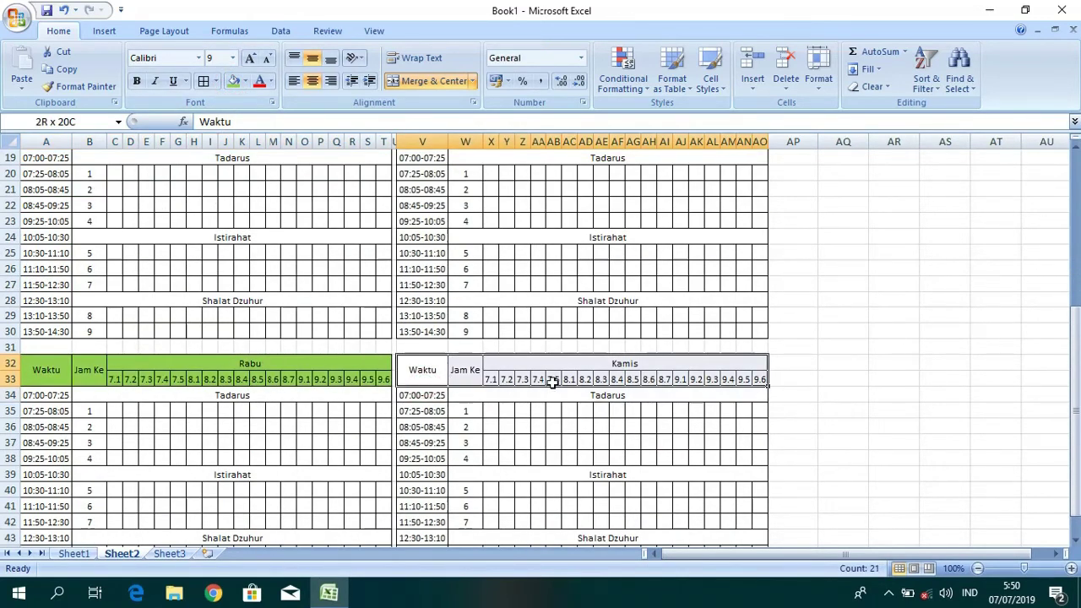
left_click(233, 81)
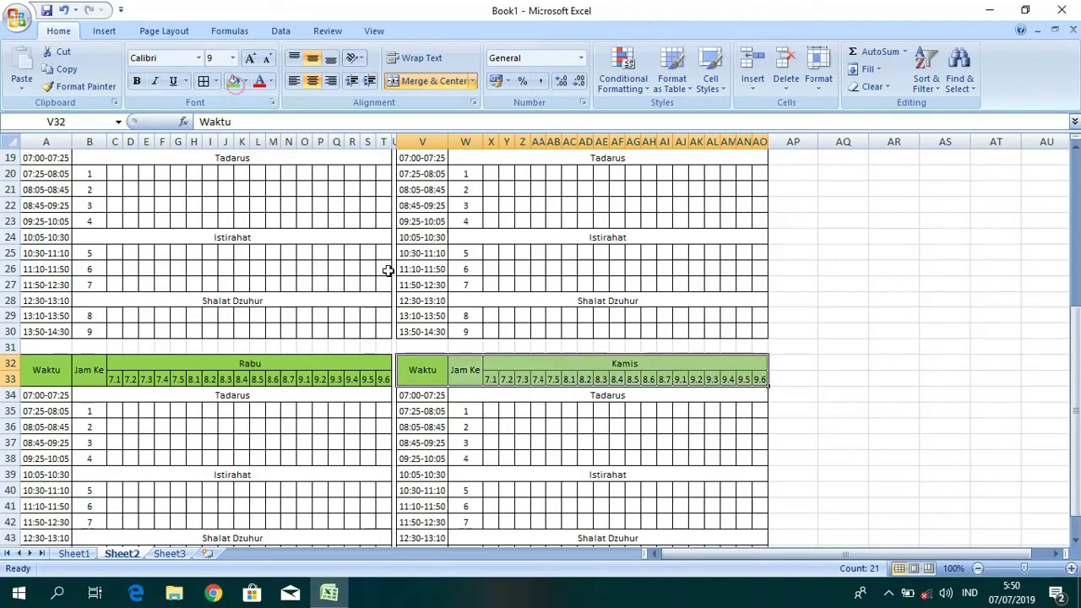
- Fill the Minggu time cells and the Senin time cells A19:A30 blue
scroll(401, 270, "up", 3)
scroll(405, 287, "up", 2)
scroll(435, 184, "up", 1)
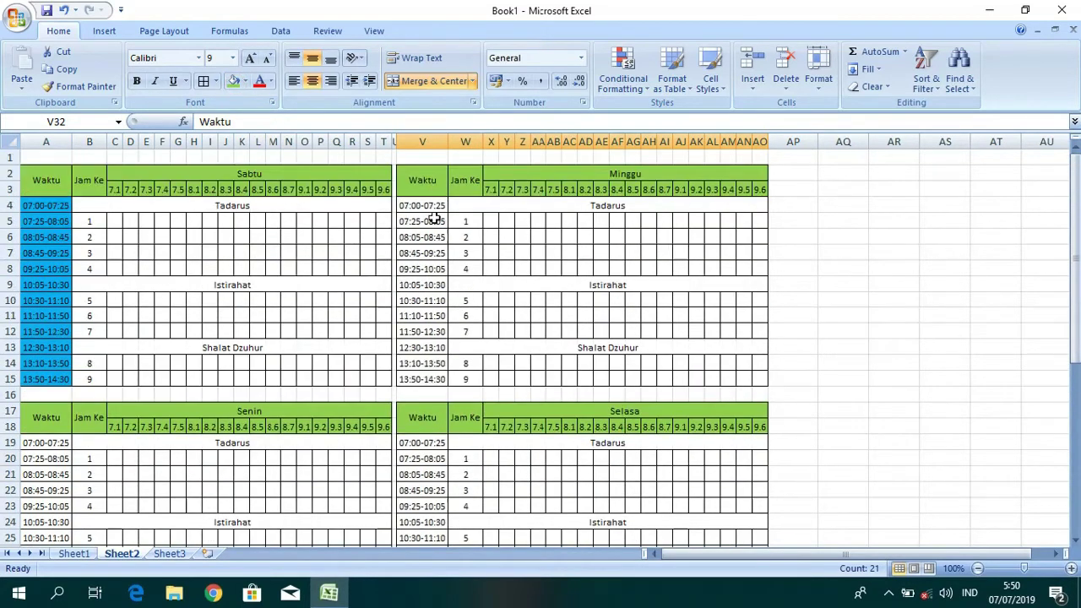
left_click_drag(422, 205, 423, 379)
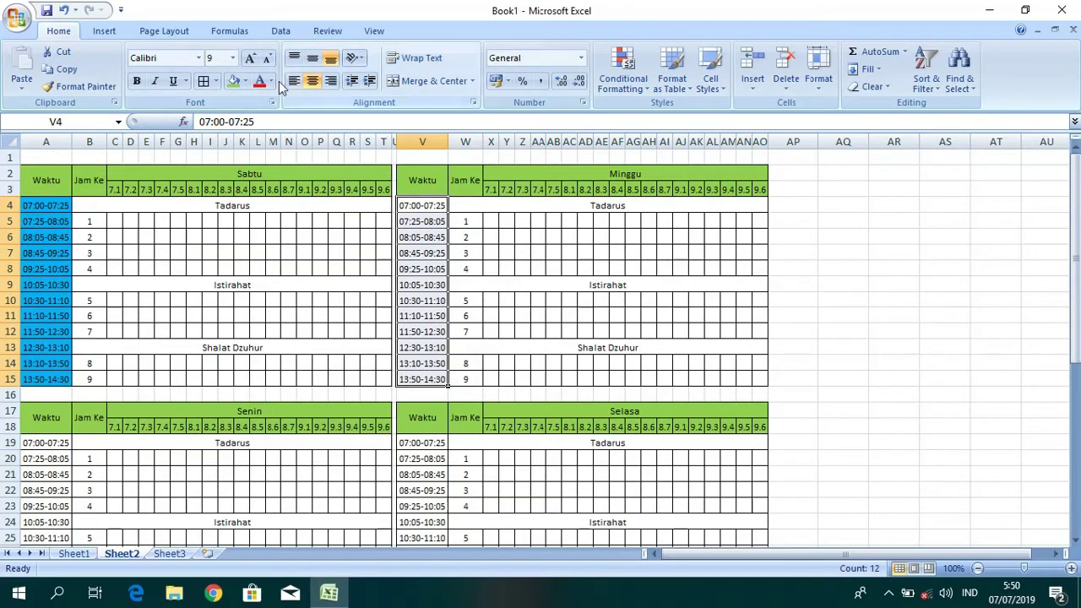
left_click(247, 81)
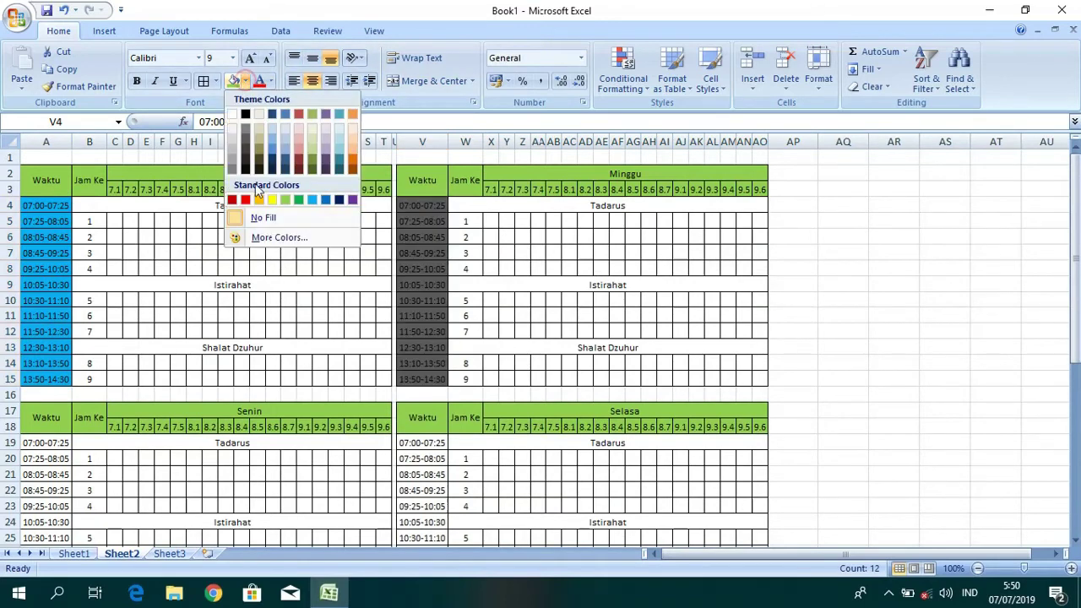
left_click(308, 197)
scroll(310, 220, "down", 3)
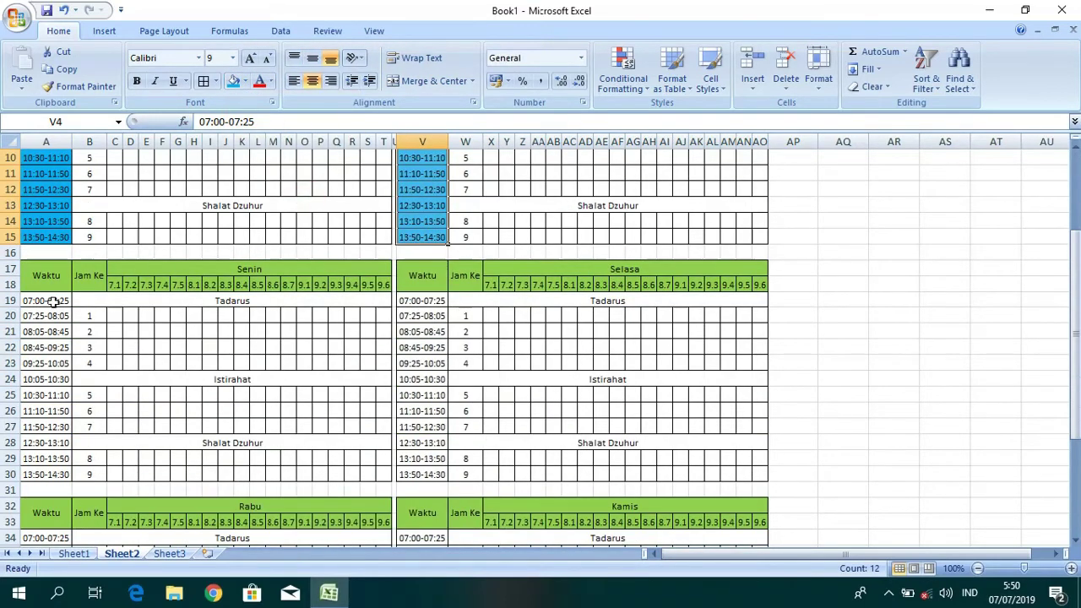
left_click_drag(53, 300, 52, 470)
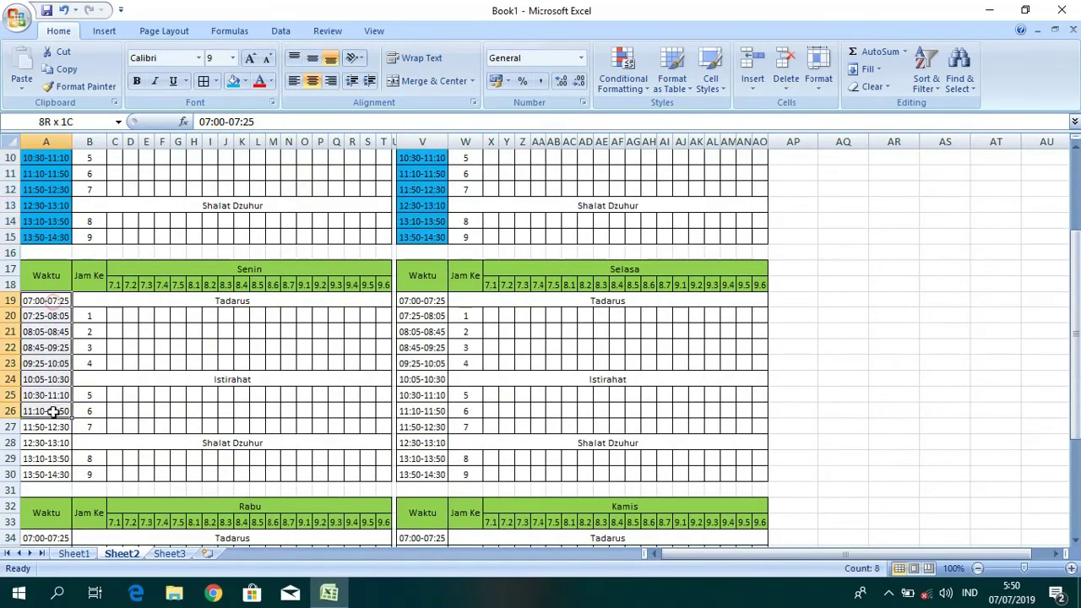
left_click(233, 81)
- Fill the Selasa (V19:V30), Rabu (A34:A45) and Kamis (V34:V45) time cells blue
scroll(393, 205, "down", 3)
scroll(416, 177, "up", 2)
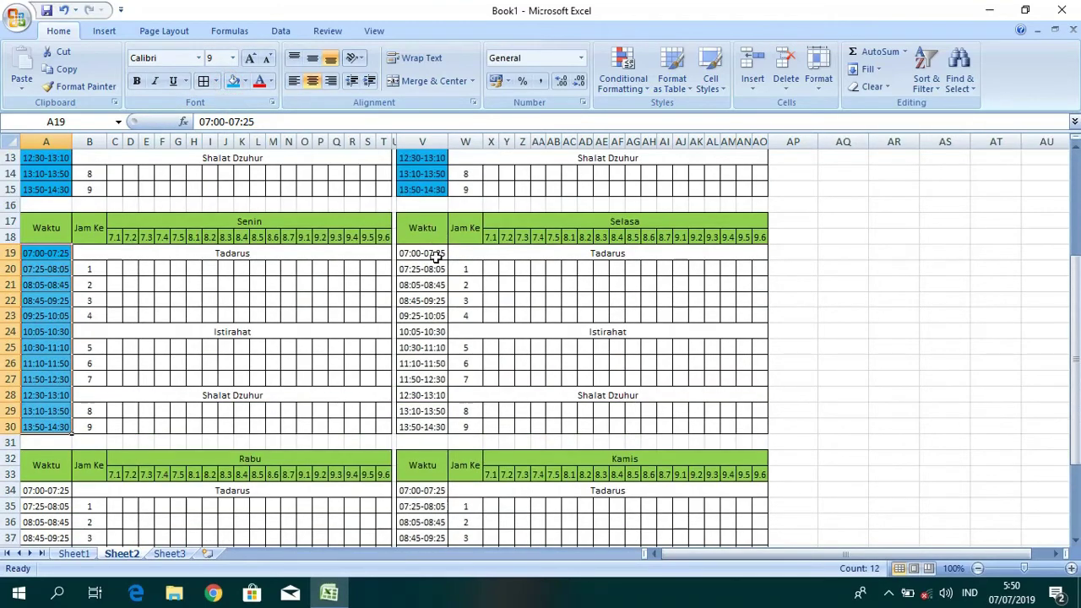
left_click_drag(436, 257, 433, 427)
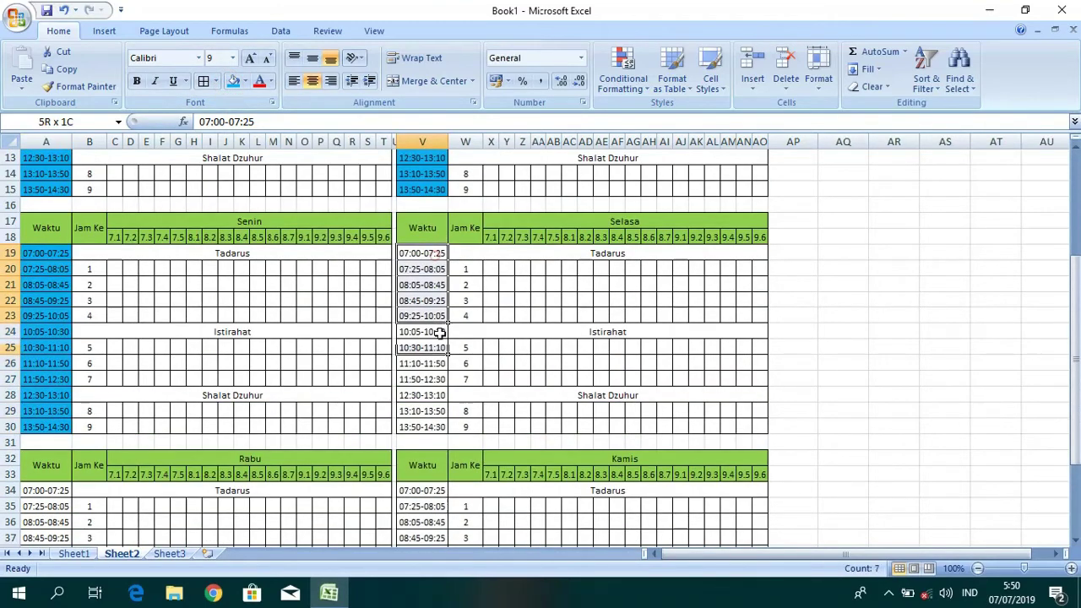
left_click(235, 84)
scroll(386, 181, "down", 4)
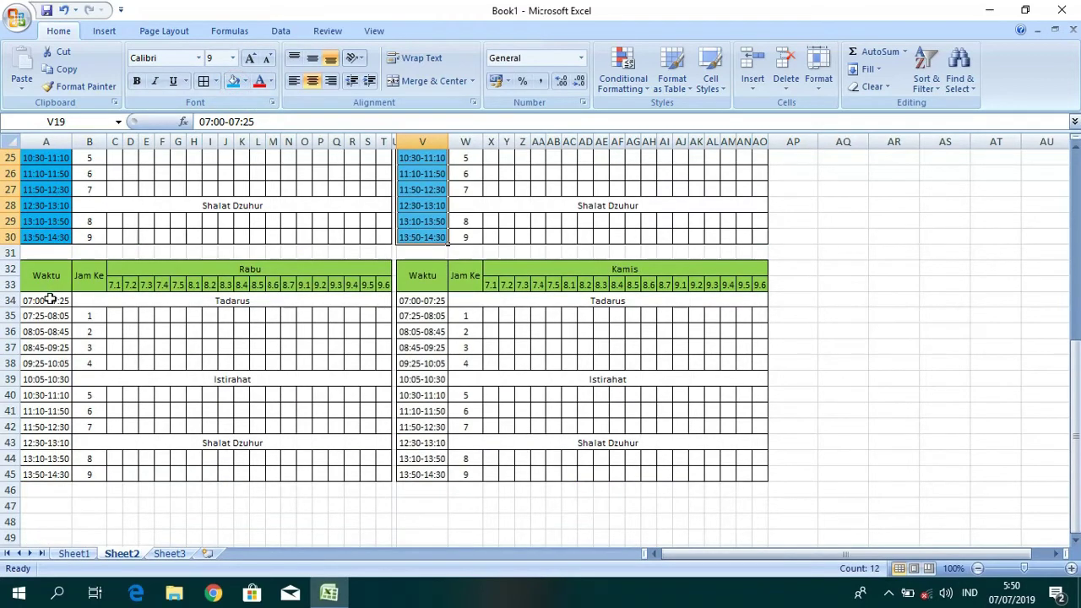
left_click_drag(46, 300, 46, 474)
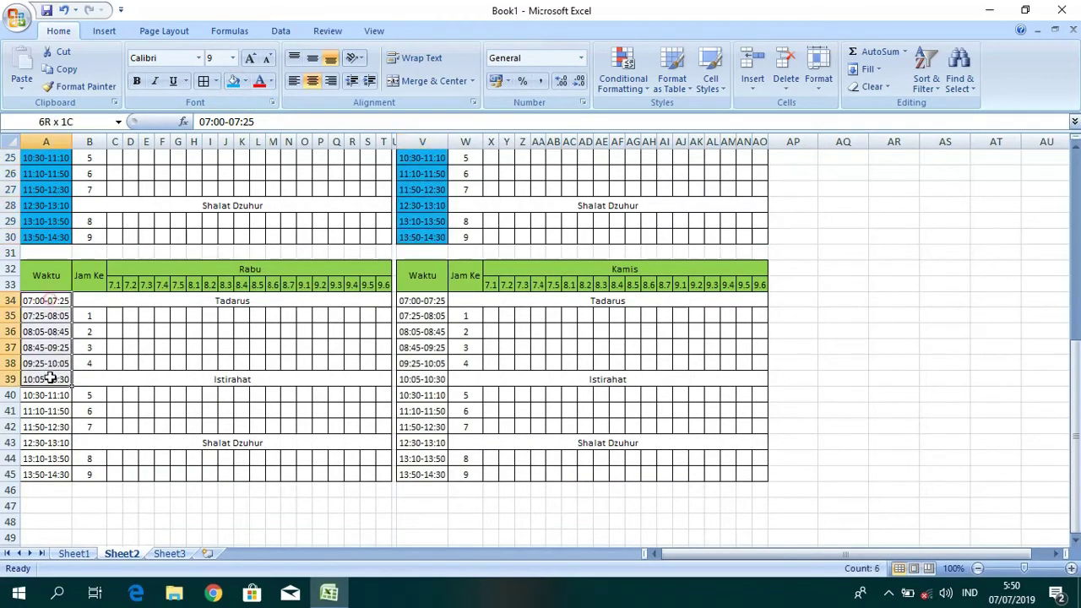
left_click(238, 84)
left_click_drag(418, 301, 431, 474)
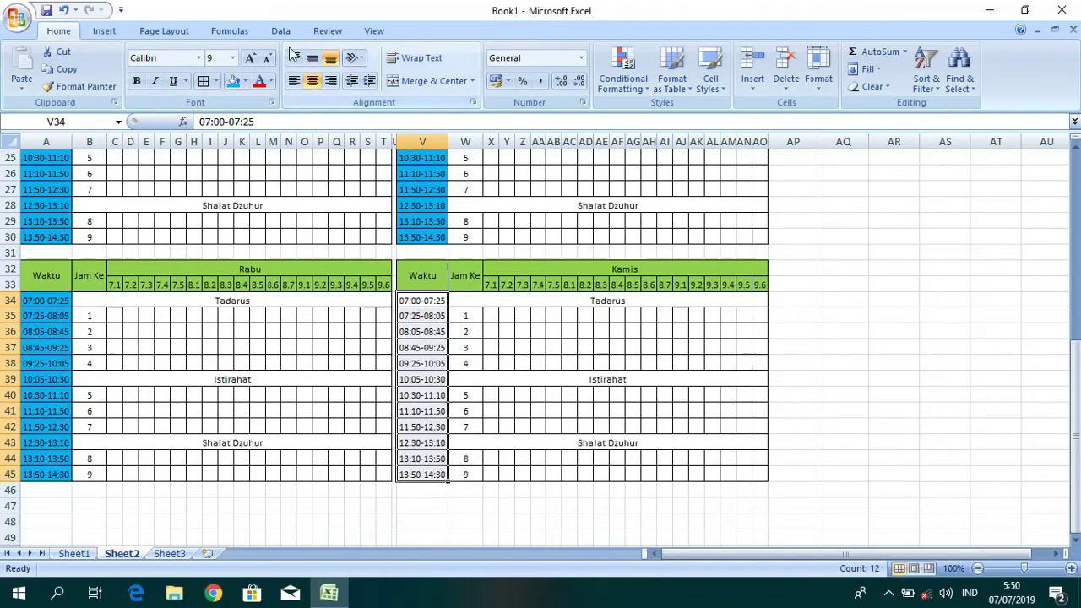
left_click(235, 85)
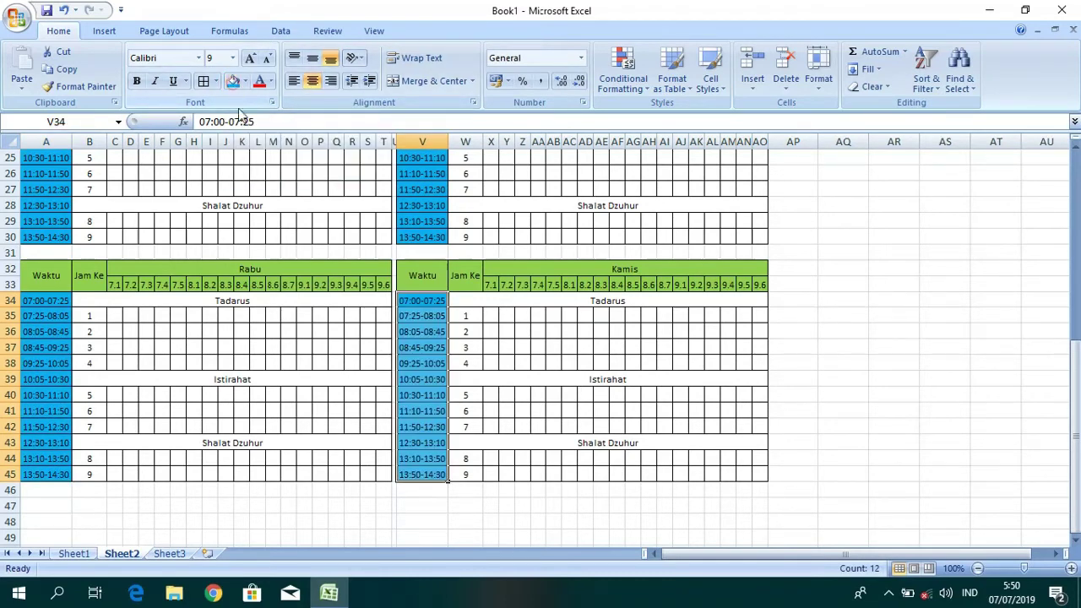
left_click(843, 300)
scroll(843, 287, "up", 3)
scroll(842, 237, "up", 5)
- Enter the headings KG, NAMA GURU and KET in AQ2:AS2 and narrow column AP
left_click(840, 172)
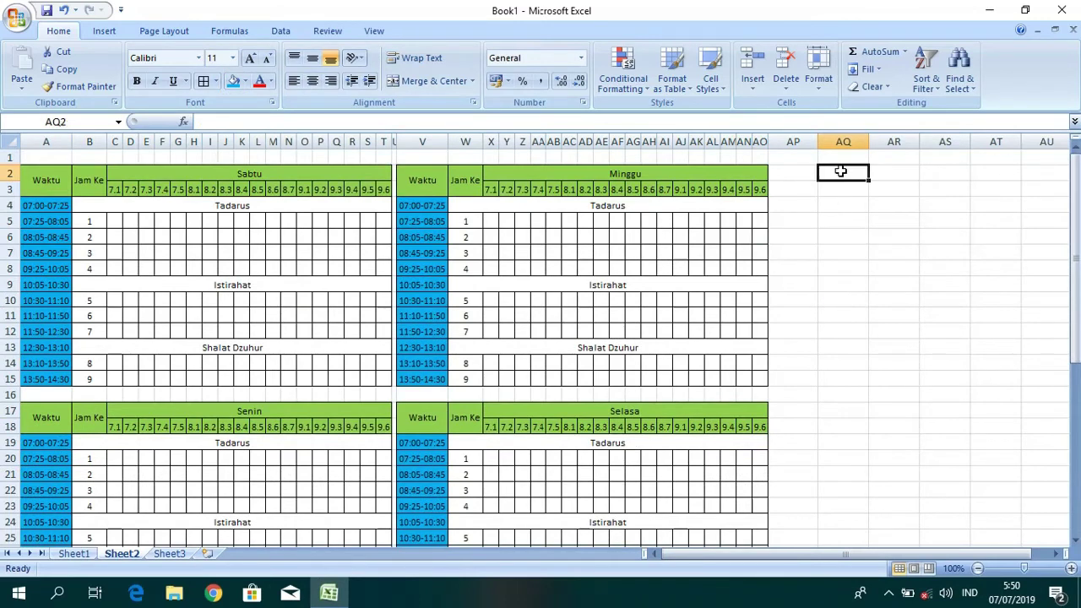
type("KG")
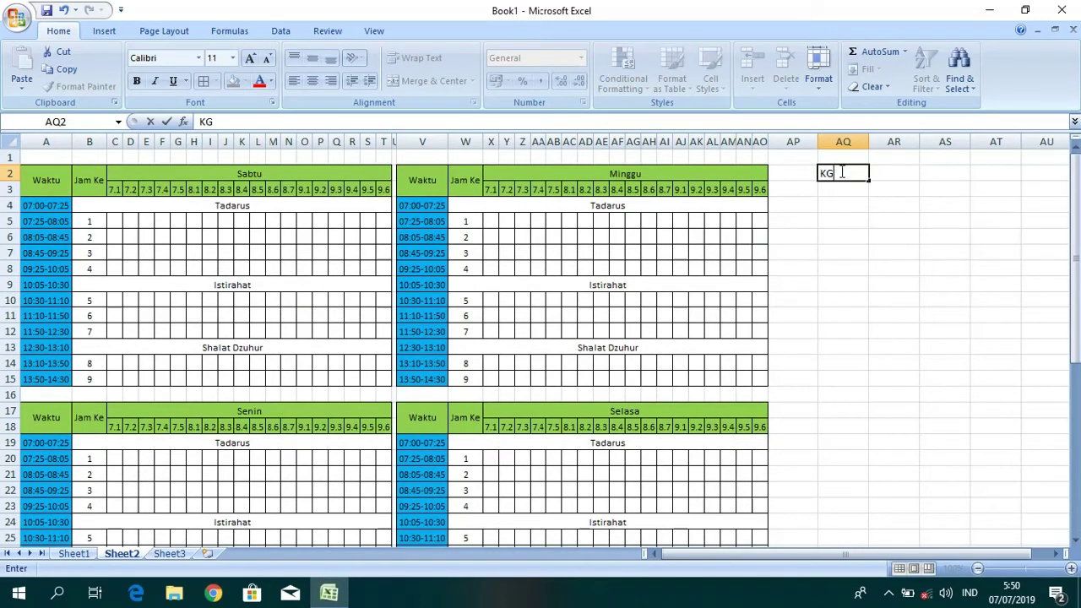
key("Tab")
type("NA")
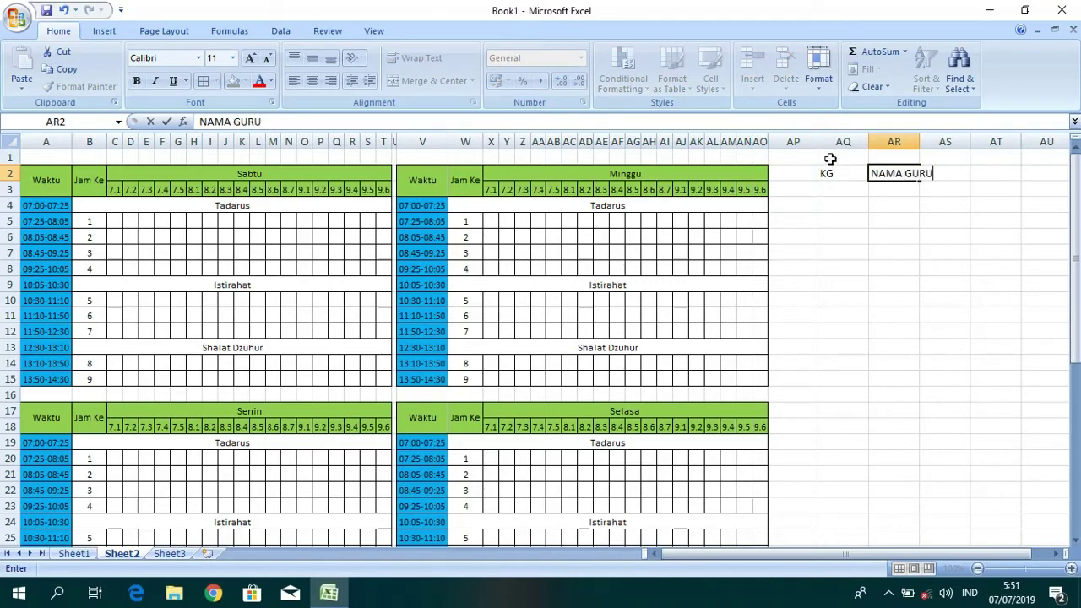
key("Tab")
type("K")
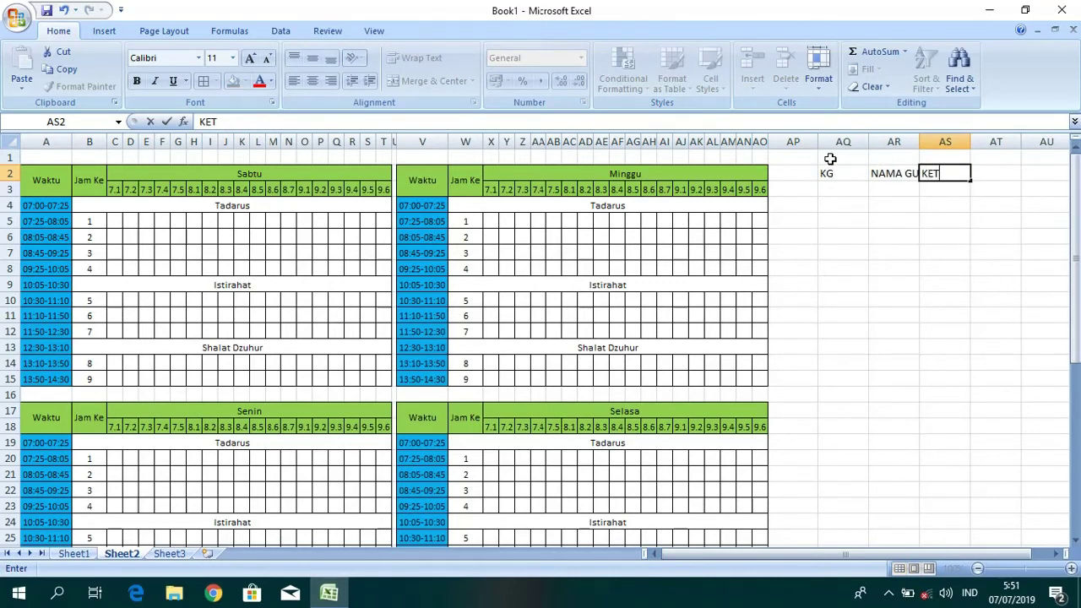
left_click(831, 267)
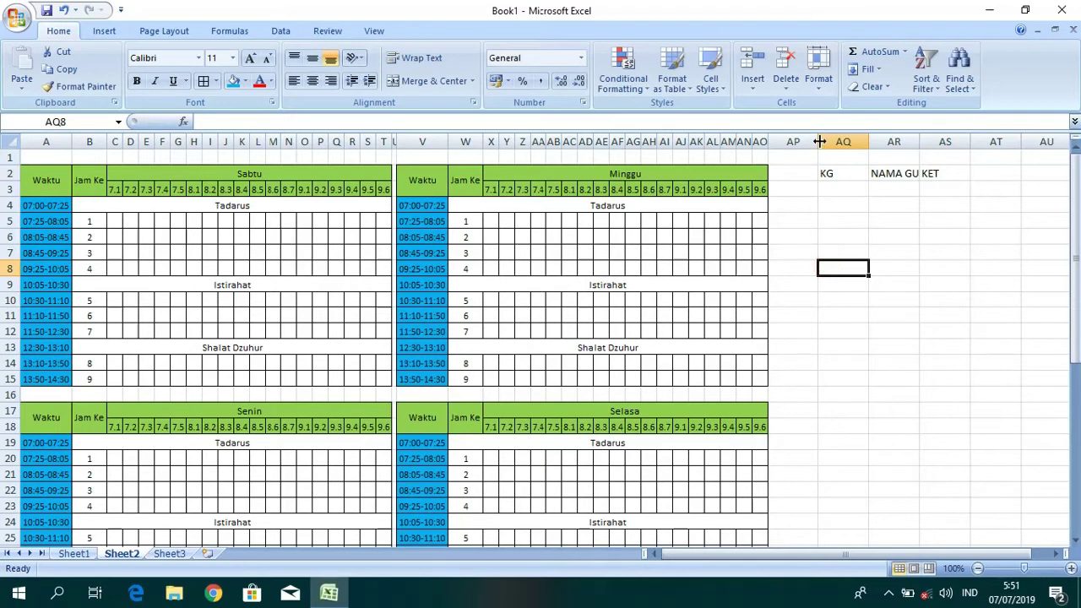
mouse_move(817, 142)
left_mouse_down()
mouse_move(774, 157)
mouse_move(791, 143)
mouse_move(887, 141)
left_mouse_up()
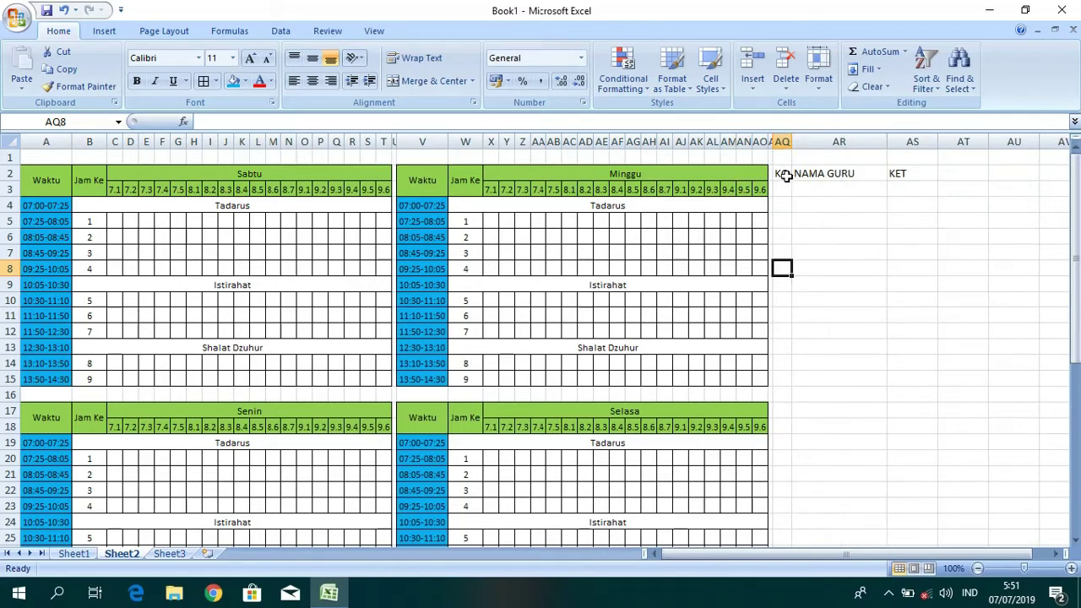
- Number the KG column from 1, filling the series down from 1 and 2
left_click(783, 193)
type("1")
key("Return")
type("2")
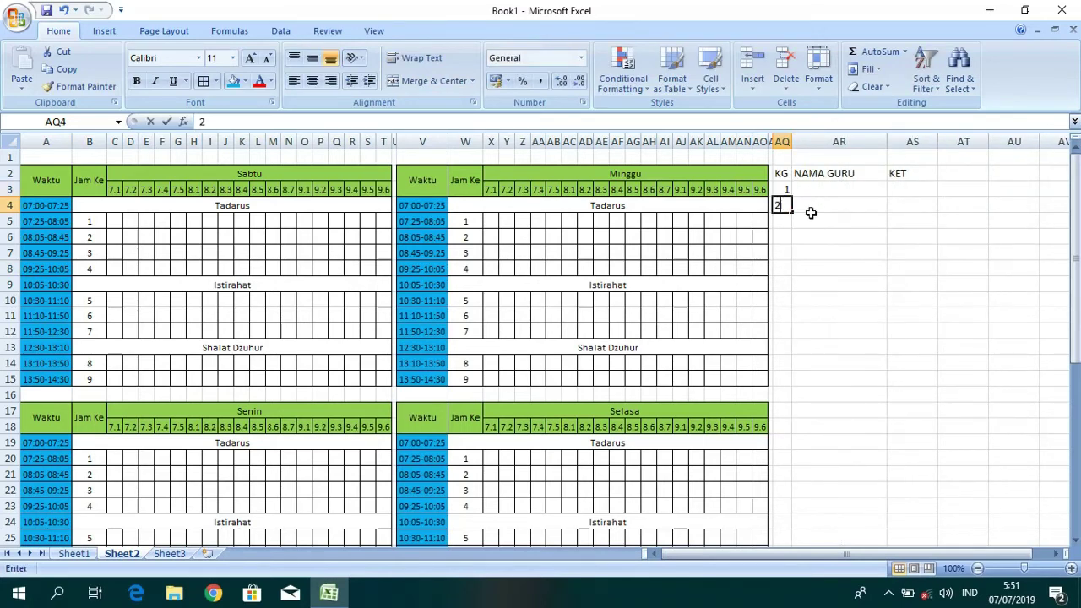
key("Up")
key("shift+Down")
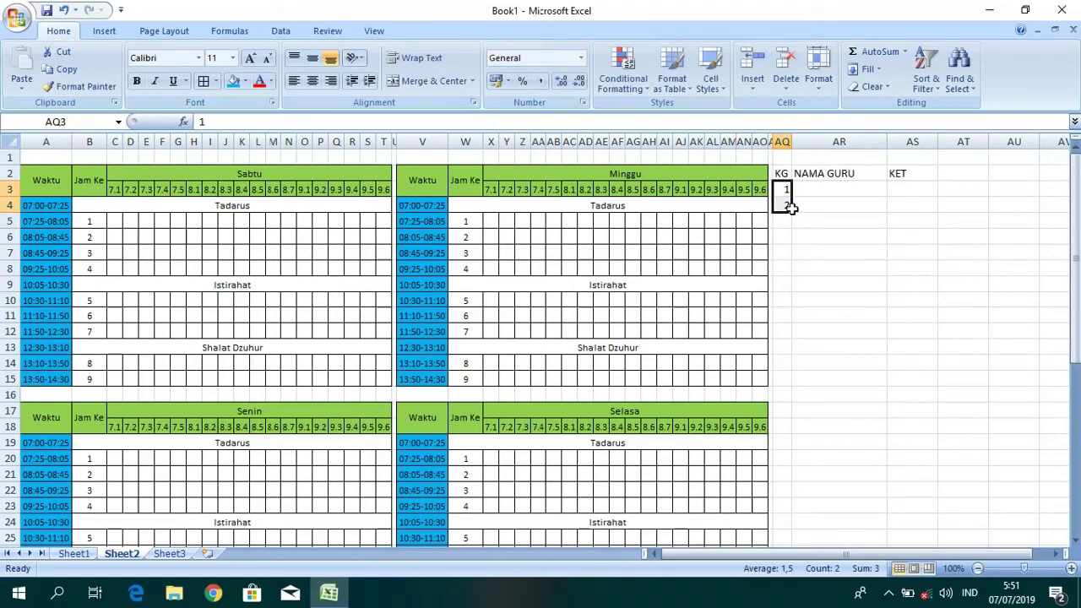
mouse_move(791, 214)
left_mouse_down()
mouse_move(773, 536)
mouse_move(787, 556)
mouse_move(797, 488)
left_mouse_up()
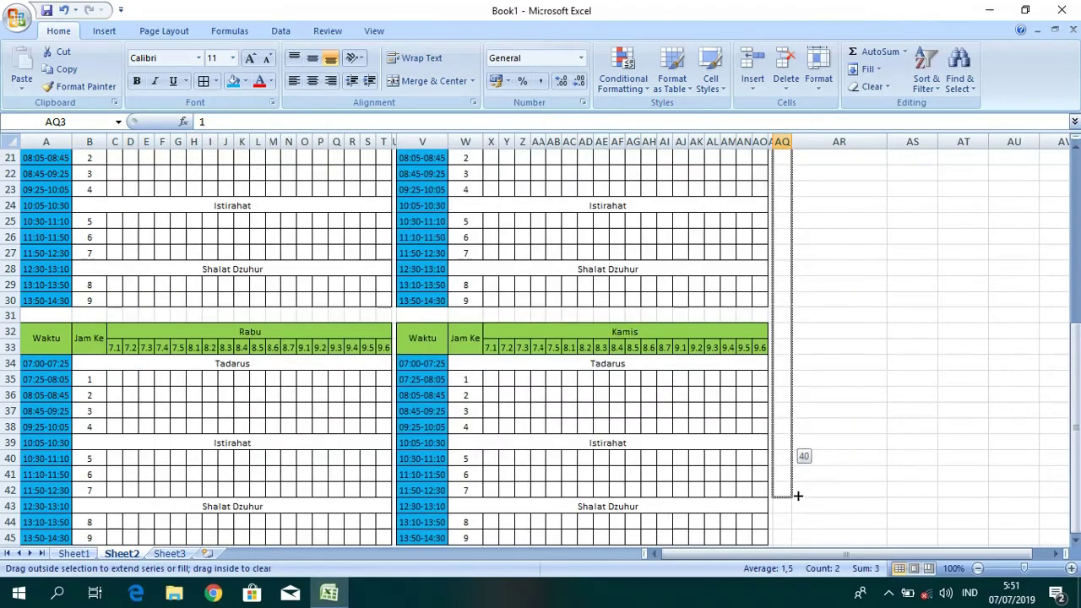
- Extend the KG numbering slightly and enter A and B as the first teacher names
left_click_drag(797, 488, 797, 495)
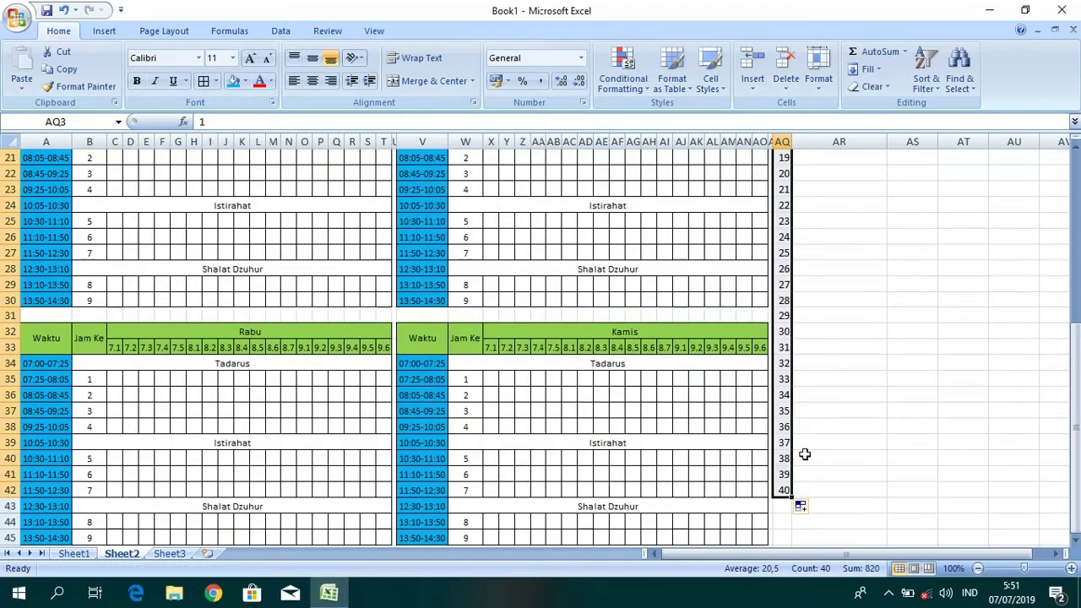
scroll(809, 379, "up", 6)
scroll(809, 379, "up", 1)
left_click(836, 195)
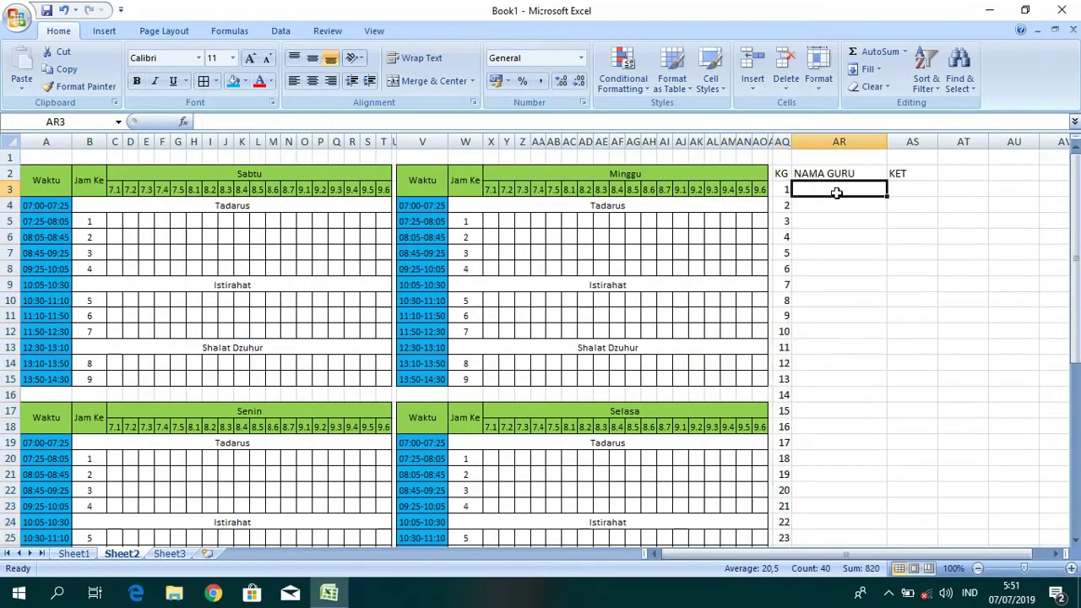
type("a")
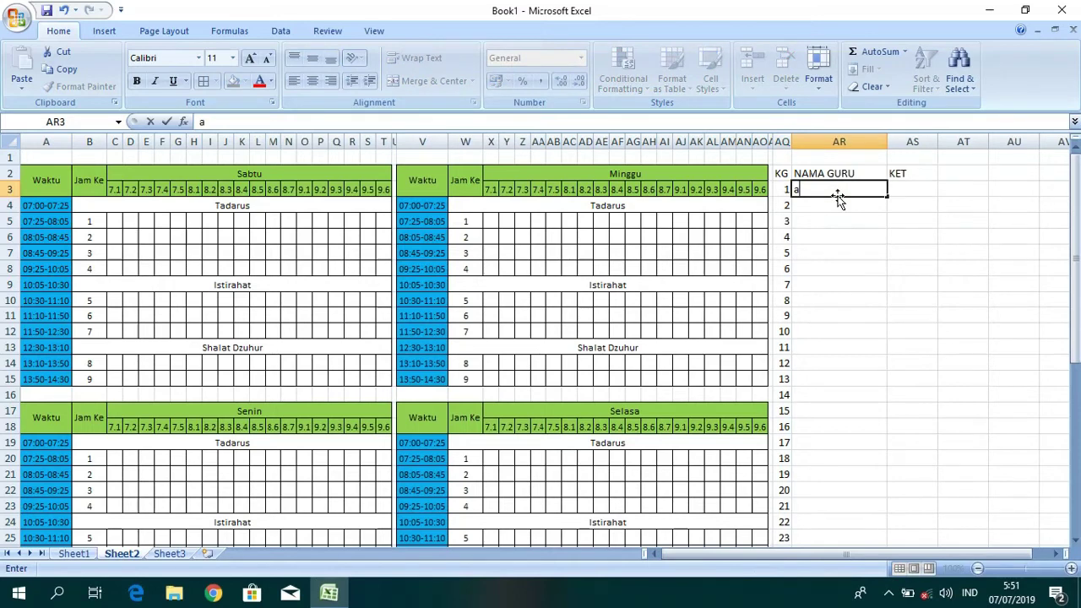
key("BackSpace")
key("Return")
type("B")
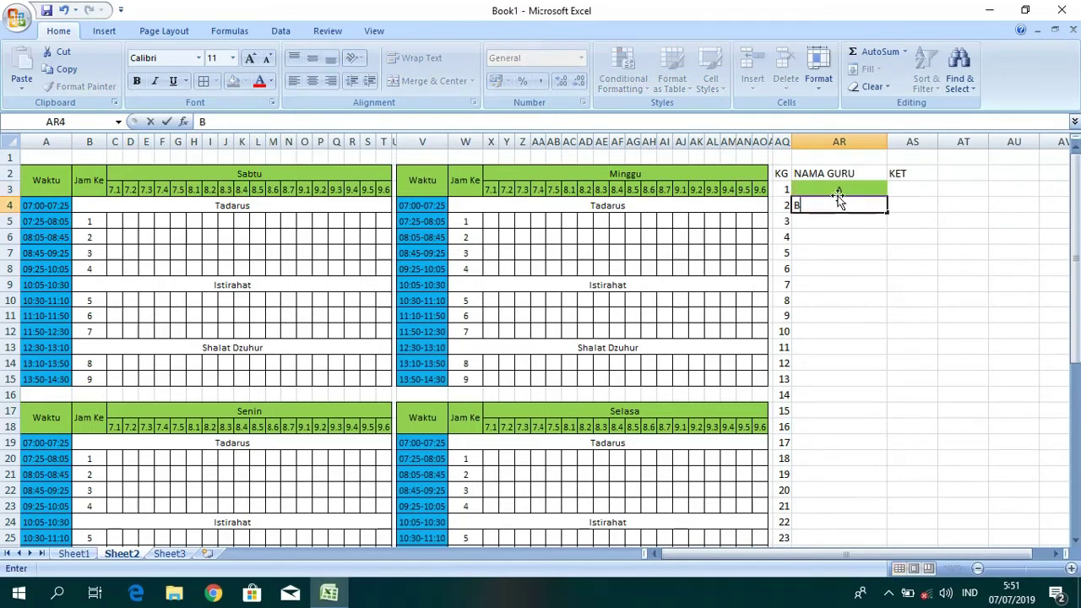
key("Return")
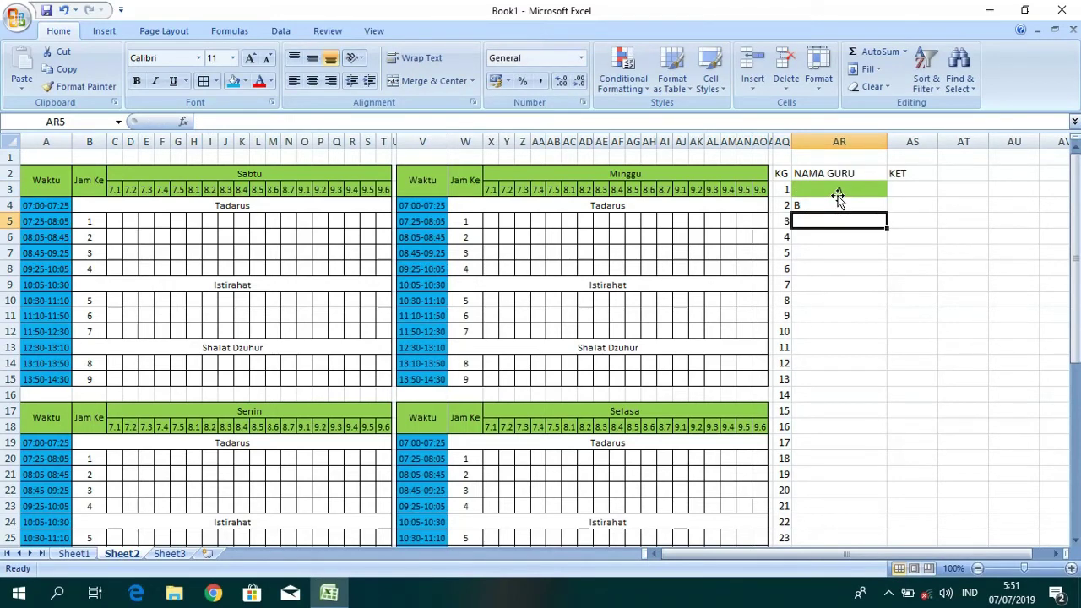
- Delete B from AR4 and make Z the first teacher name in AR3
left_click(836, 193)
left_click(839, 200)
key("Delete")
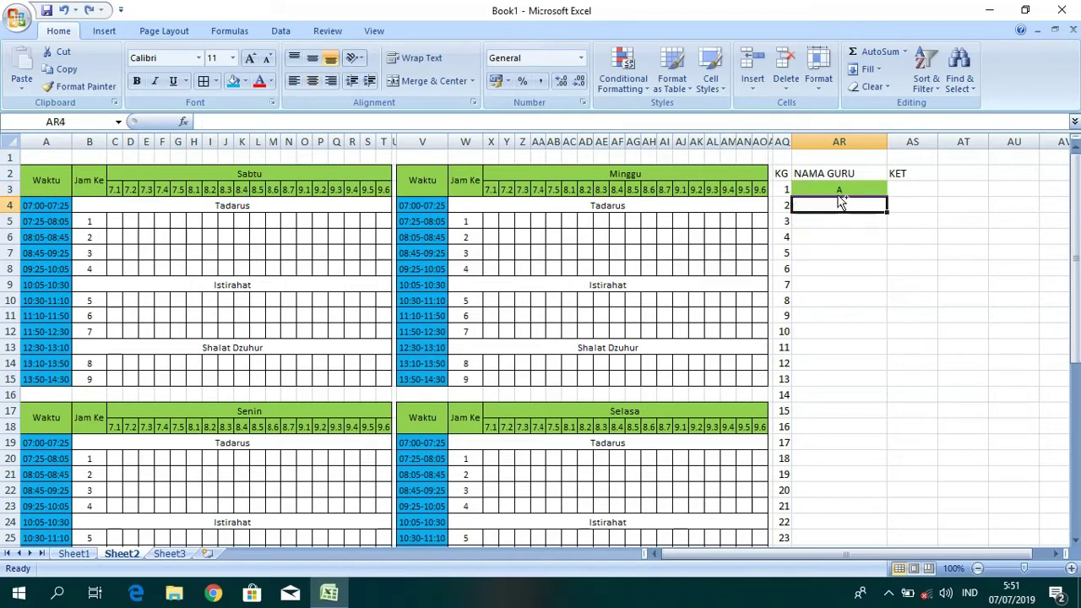
type("z")
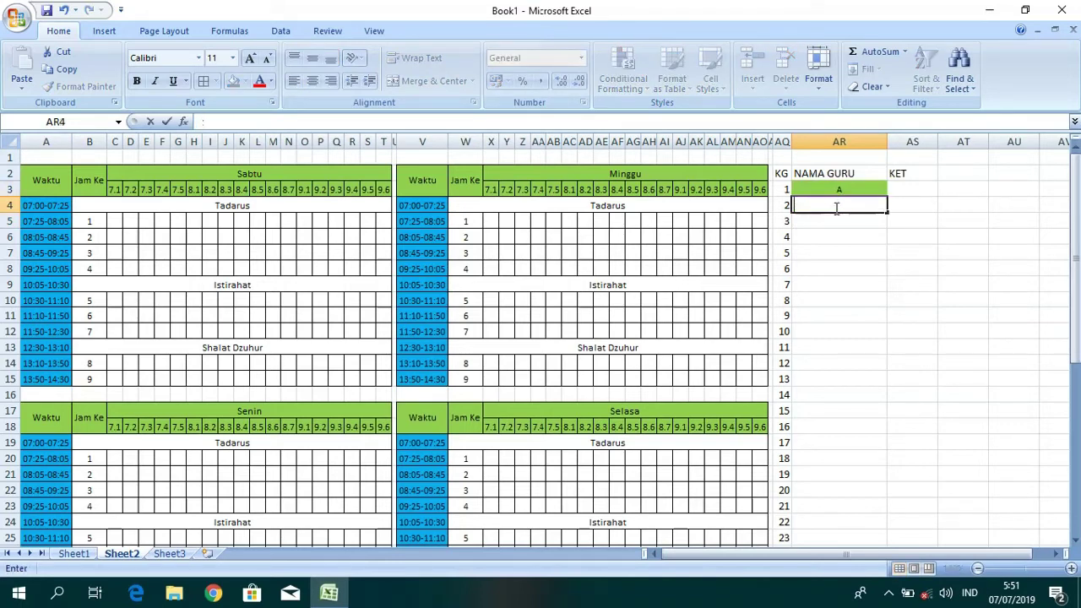
left_click(821, 302)
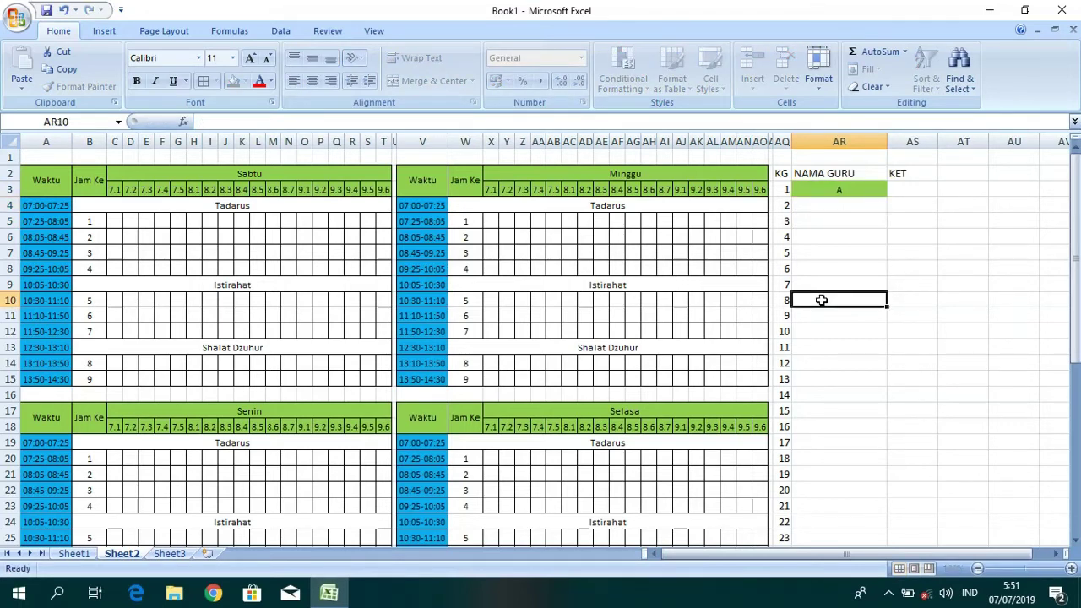
key("ctrl+z")
key("ctrl+z")
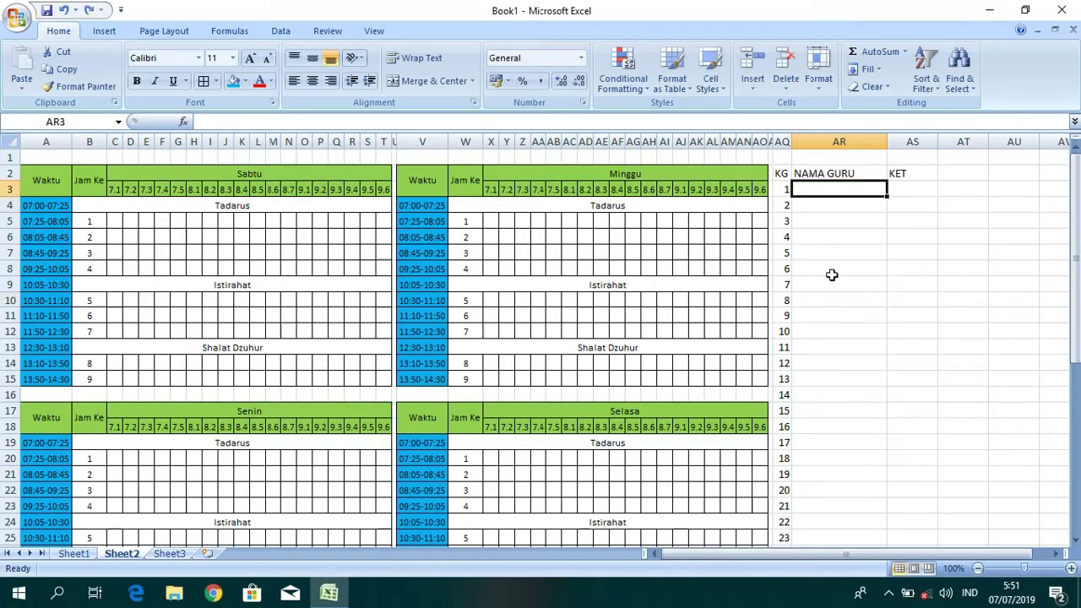
type("A")
key("Return")
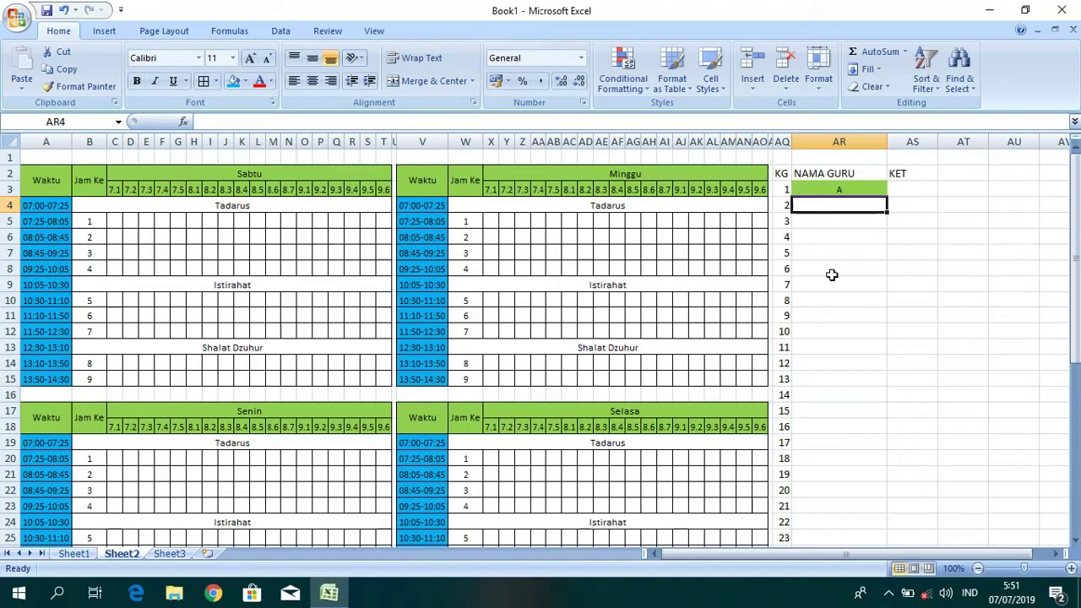
key("ctrl+z")
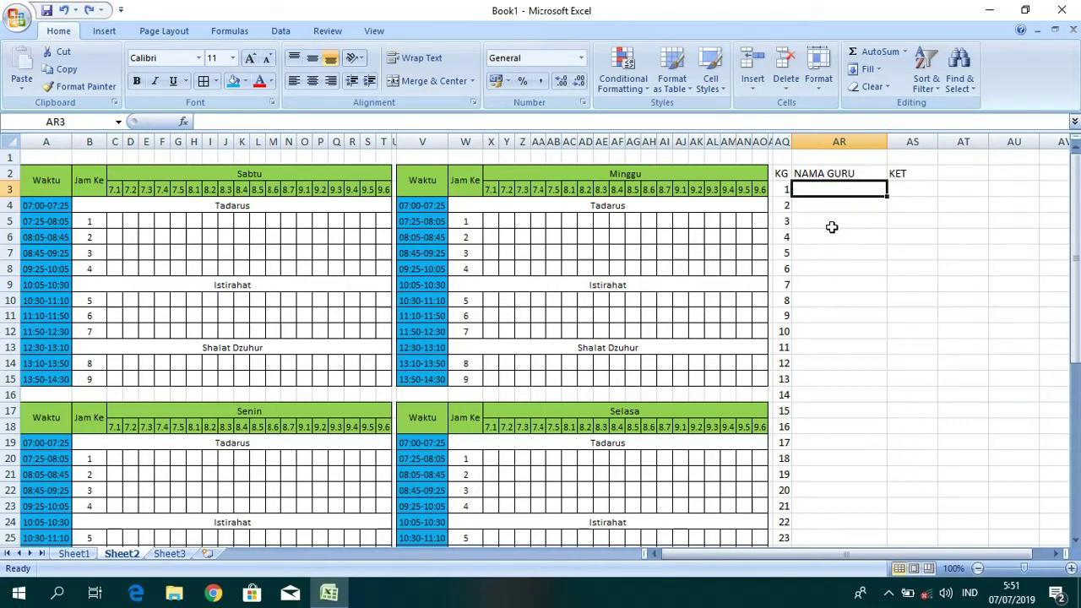
type("Z")
key("Return")
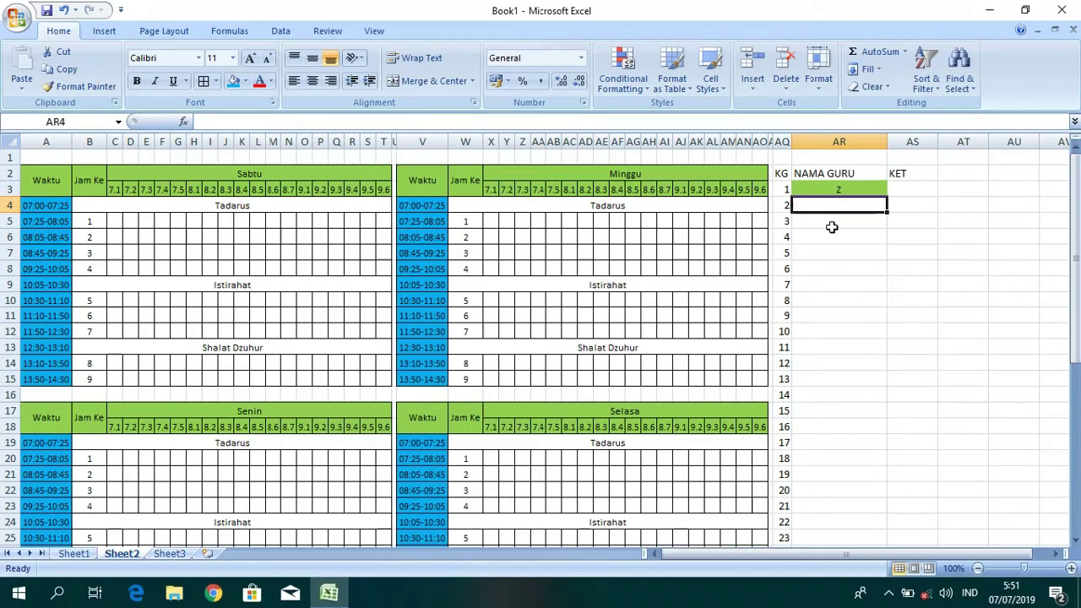
- Change the fill of the first name cell AR3 from green to white
left_click(819, 189)
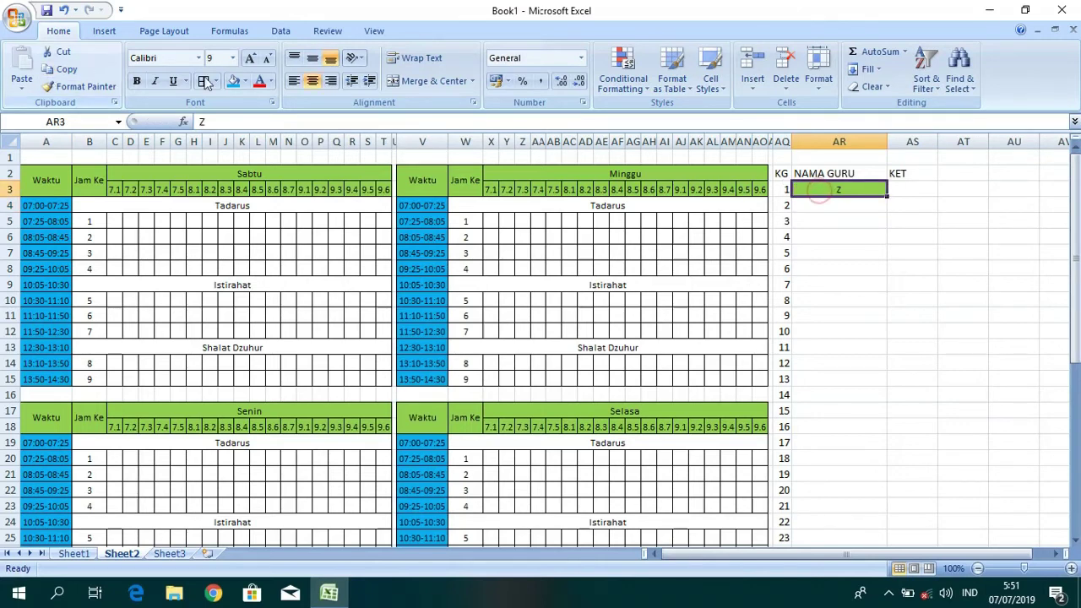
left_click(245, 82)
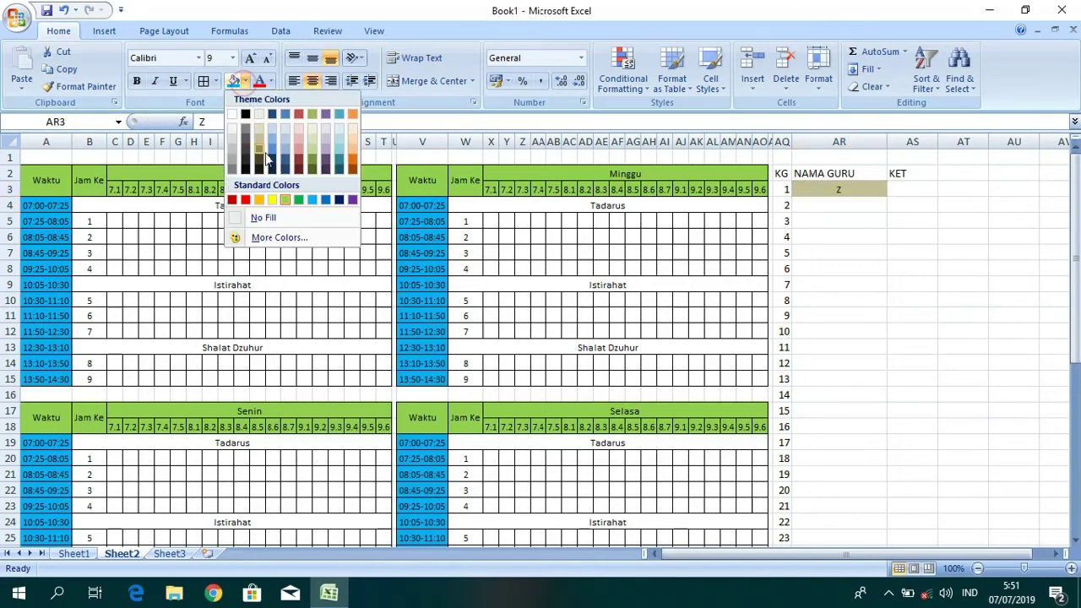
left_click(232, 114)
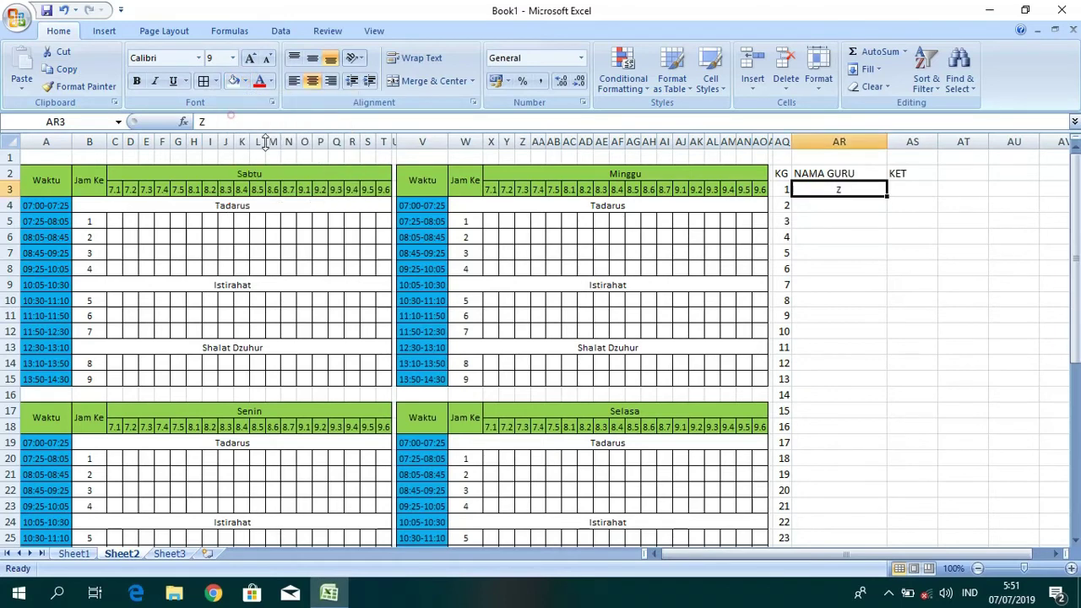
left_click(832, 250)
- Enter teacher names A through L down AR3:AR14
left_click(849, 192)
type("A")
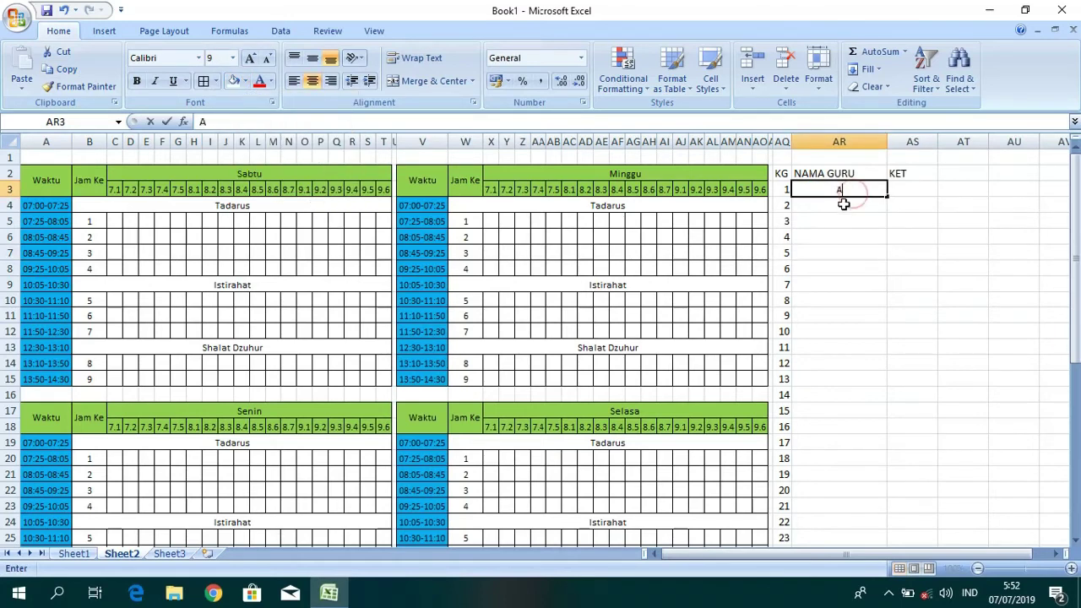
key("Return")
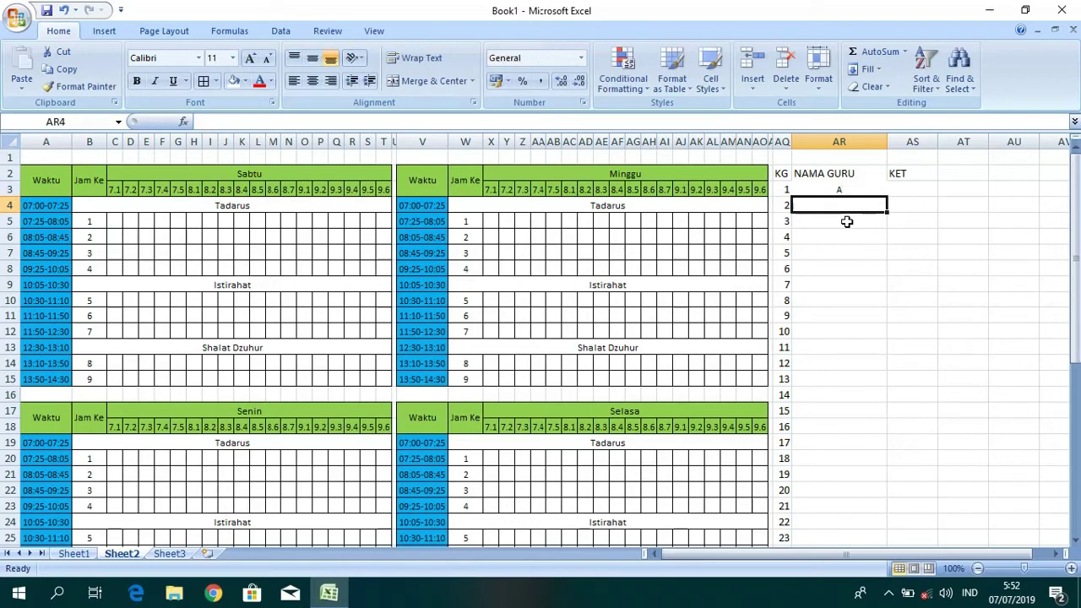
type("B")
key("Return")
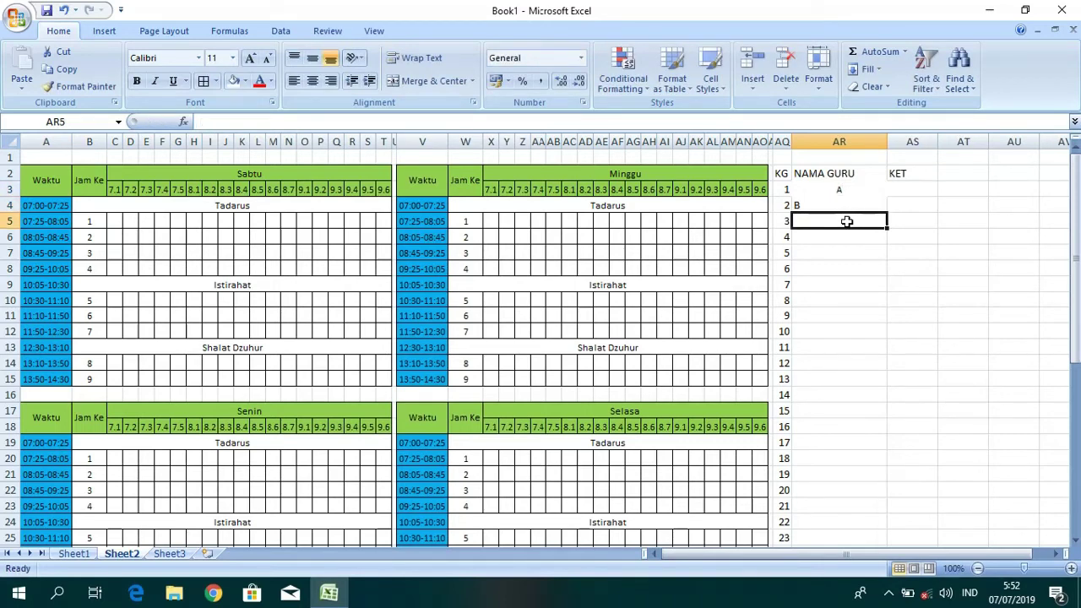
key("Caps_Lock")
type("C")
key("Return")
type("D")
key("Return")
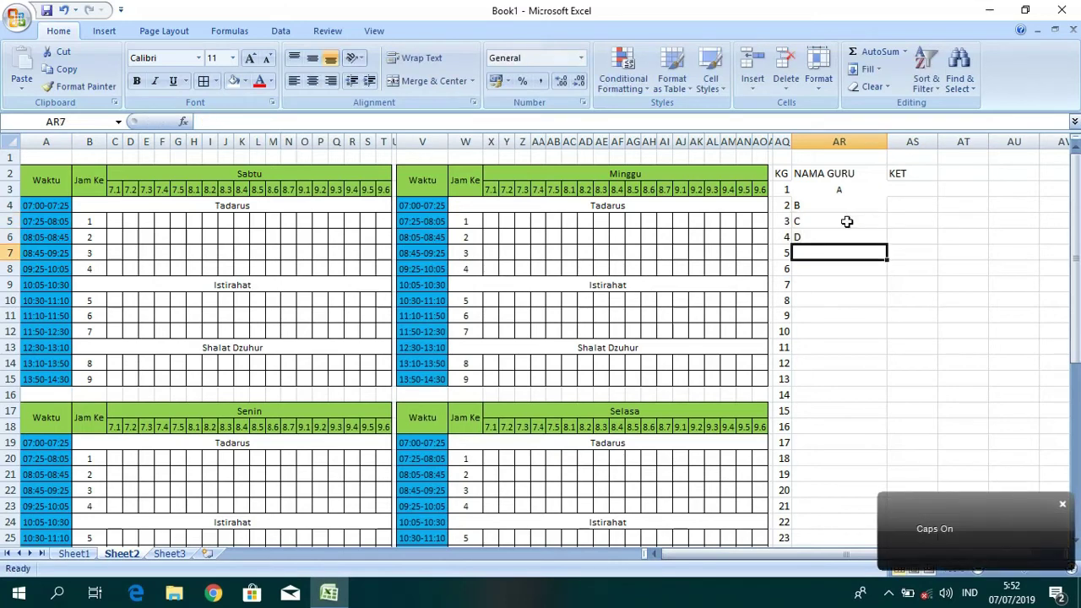
type("E")
key("Return")
type("F")
key("Return")
type("G")
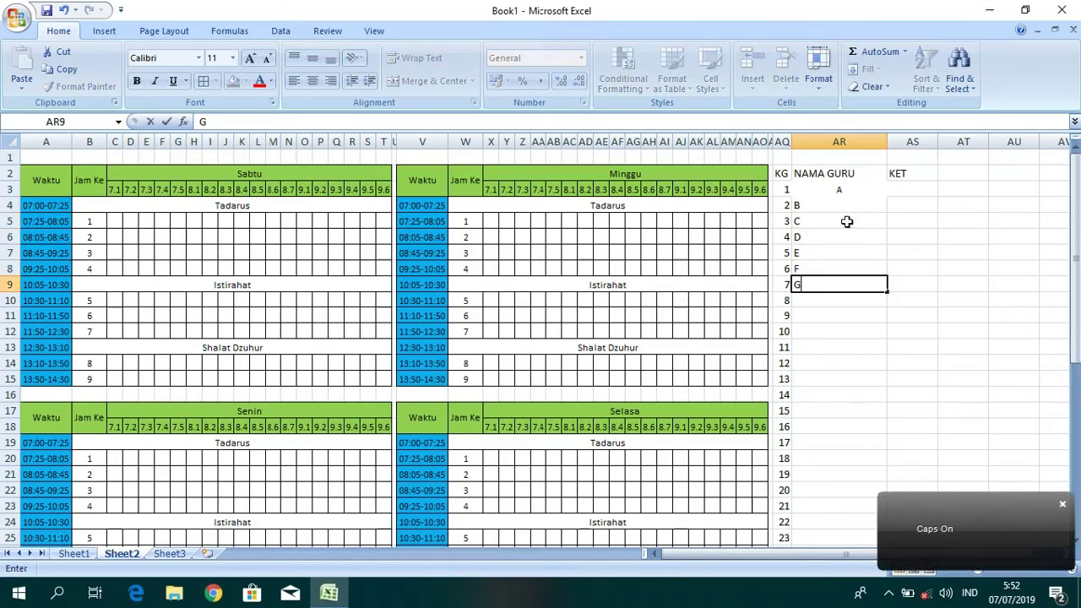
key("Return")
type("H")
key("Return")
type("I")
key("Return")
type("J")
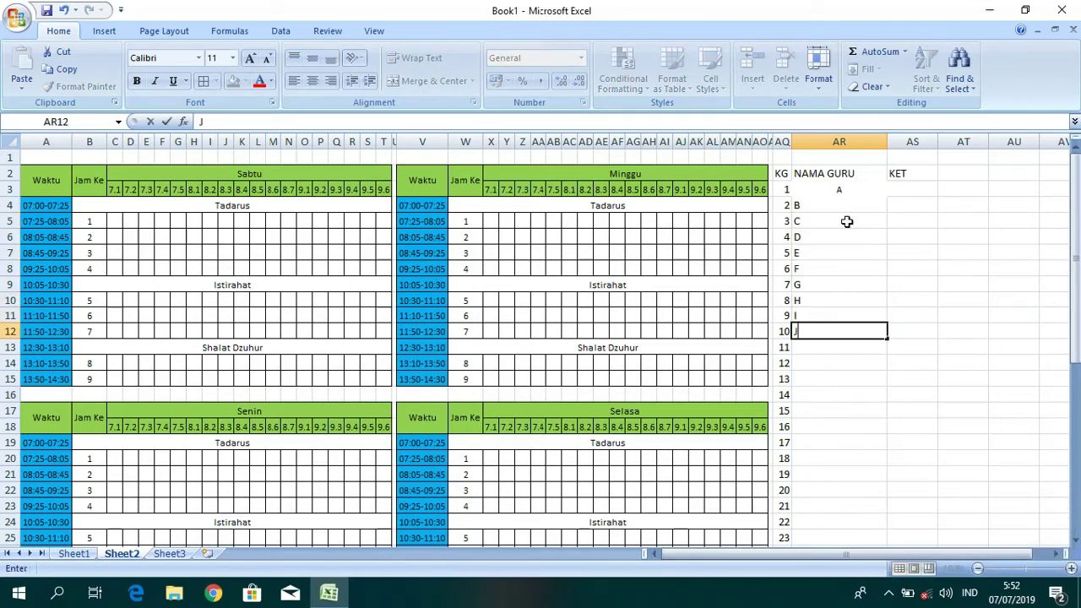
key("Return")
type("K")
key("Return")
type("L")
key("Return")
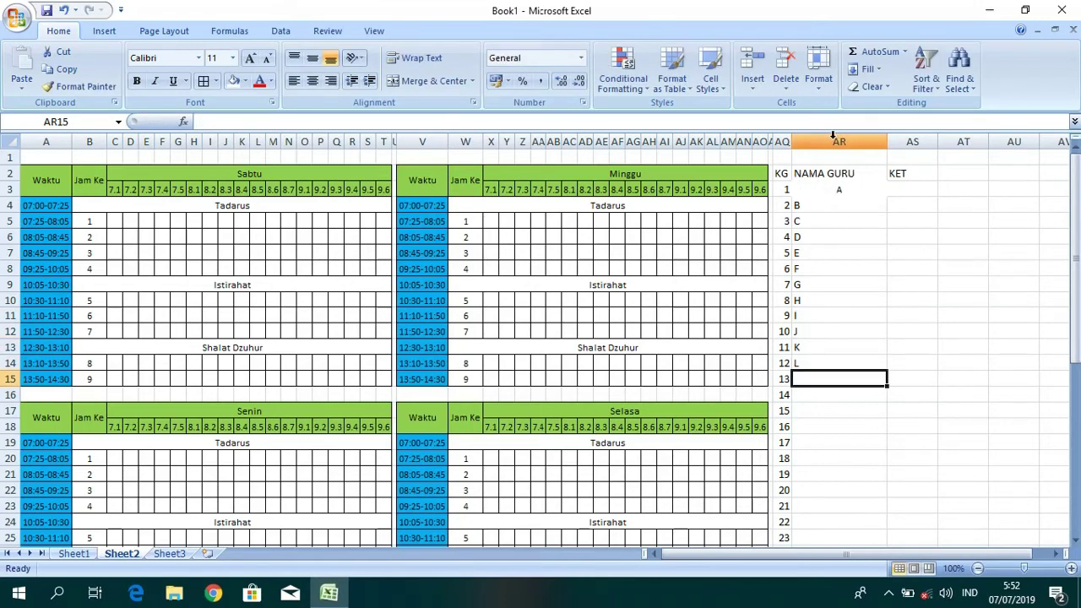
- Centre columns AQ:AS and apply All Borders to the teacher list AQ2:AS40
left_click_drag(785, 137, 885, 148)
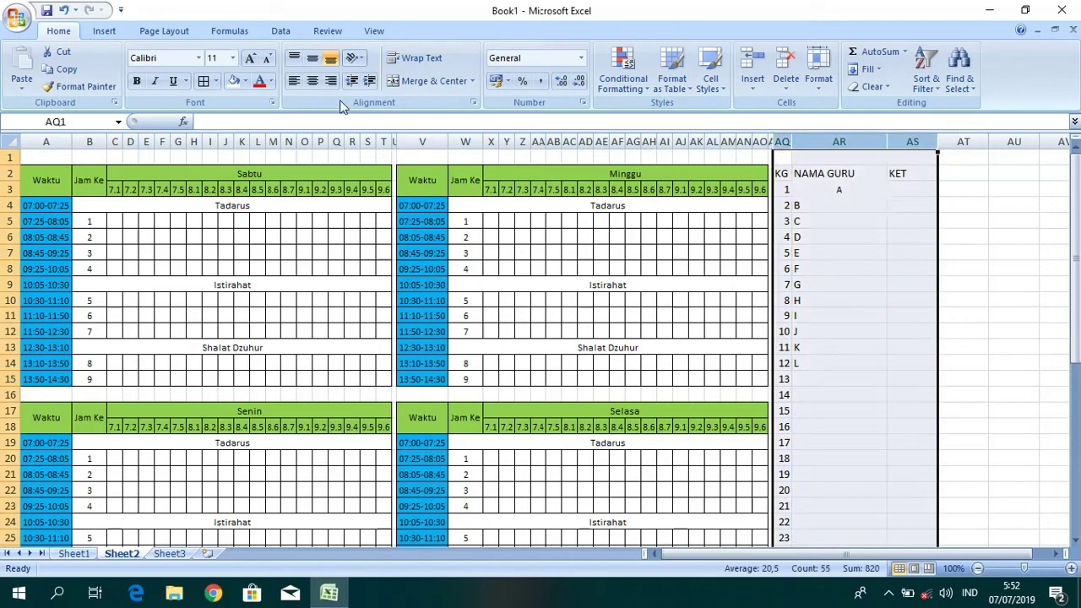
left_click(314, 82)
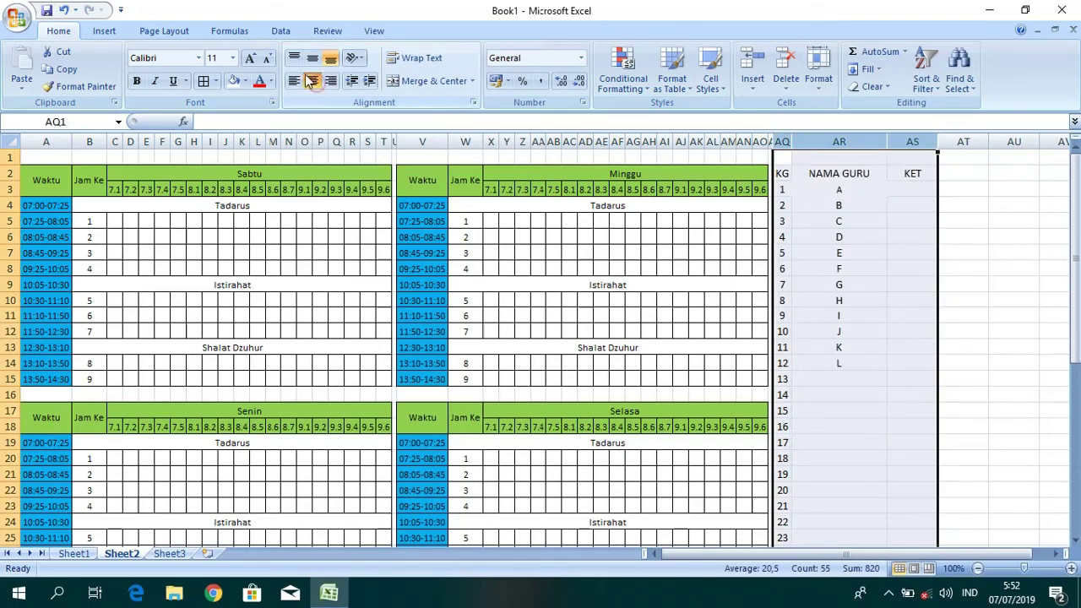
left_click(927, 268)
mouse_move(782, 173)
left_mouse_down()
mouse_move(889, 222)
mouse_move(907, 595)
mouse_move(935, 493)
left_mouse_up()
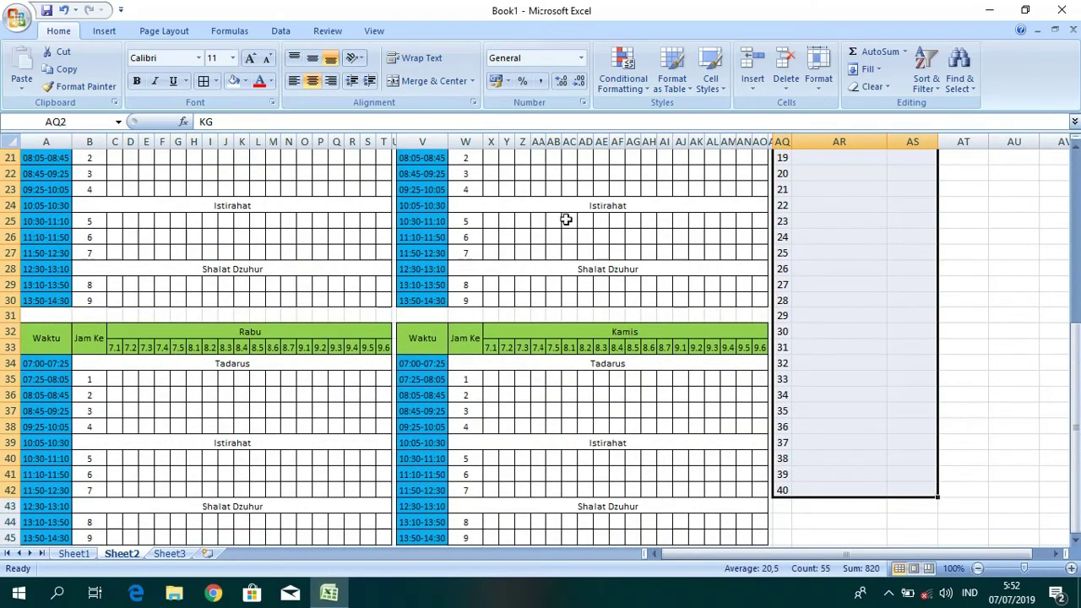
left_click(203, 80)
scroll(897, 304, "up", 7)
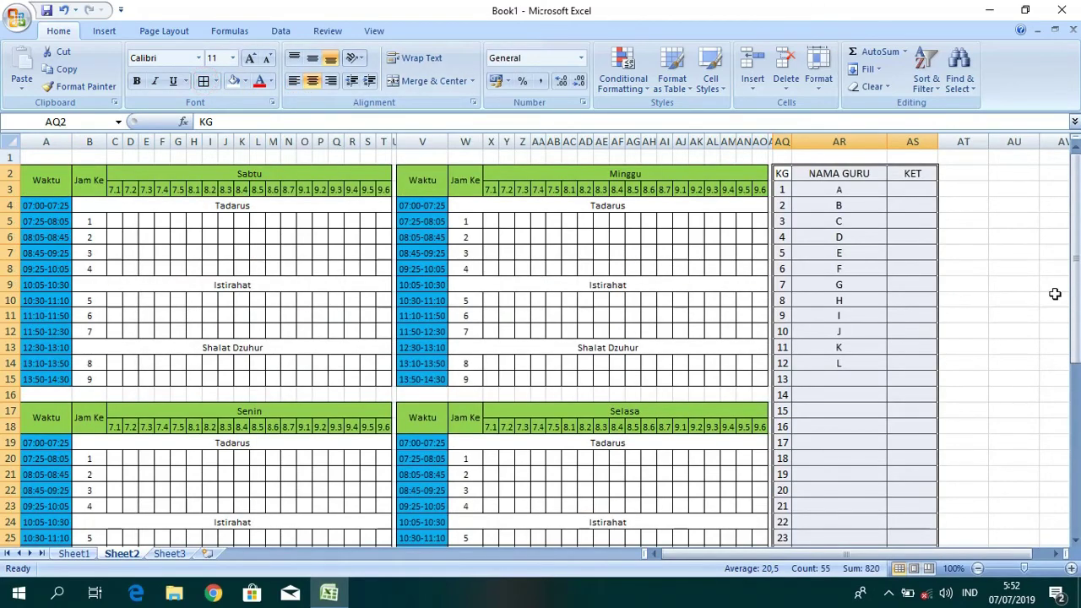
left_click(1037, 295)
scroll(891, 355, "down", 4)
scroll(886, 359, "up", 4)
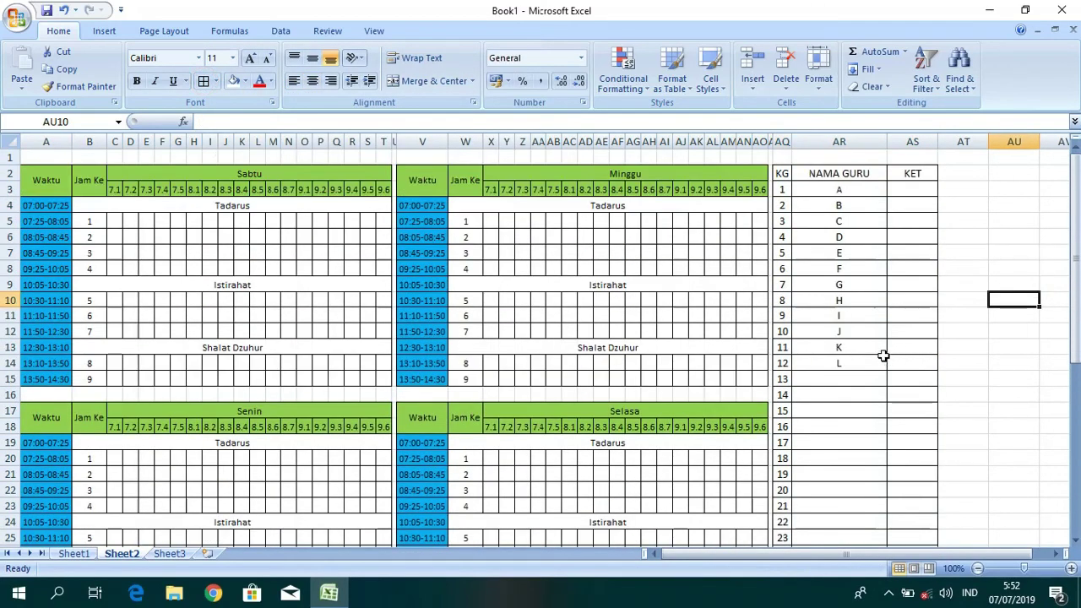
- Enter teacher 1 in the Sabtu 7.1 slot for periods 1 and 2
left_click(115, 222)
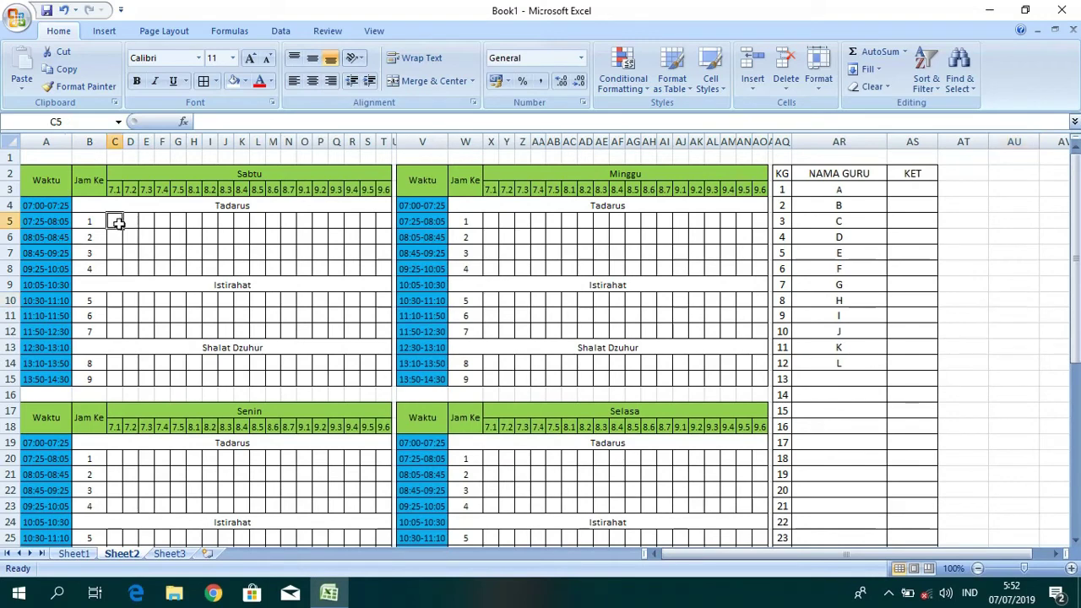
type("1")
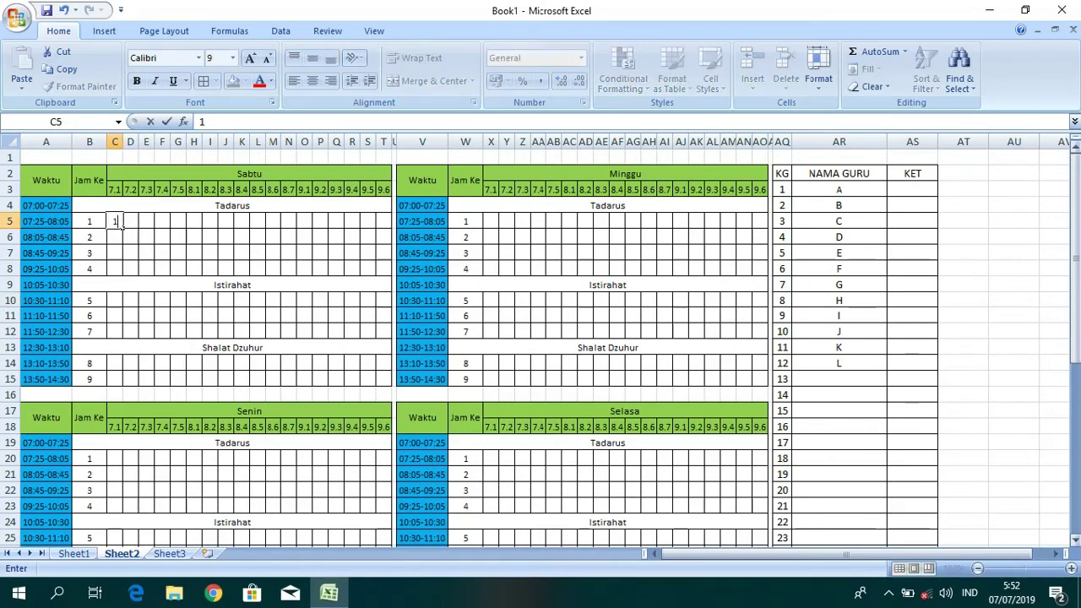
key("Return")
type("1")
key("Return")
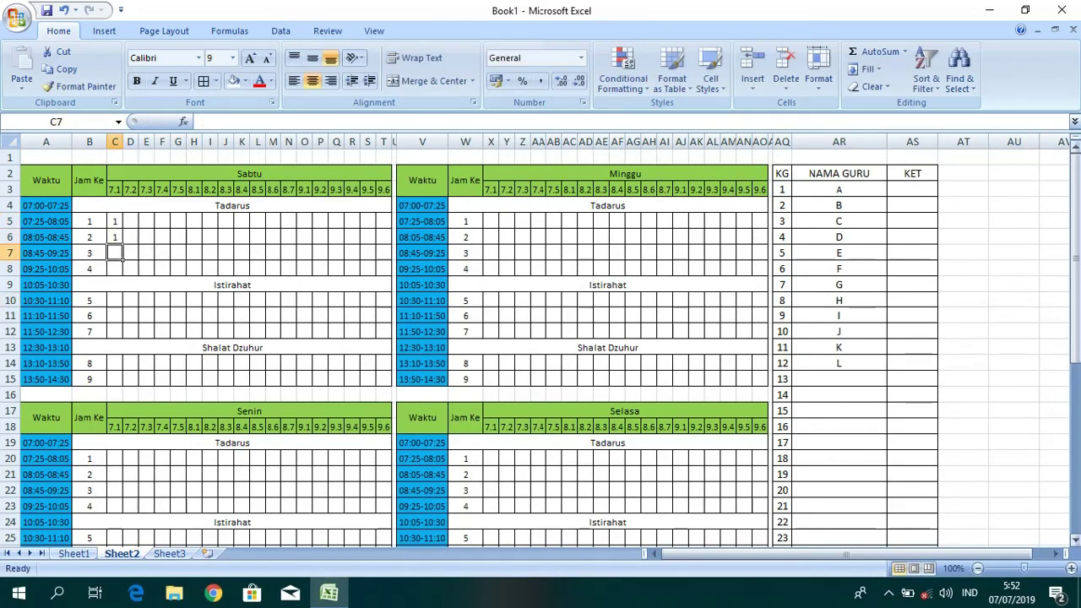
- Enter teacher 2 in the Sabtu 7.2 and 7.3 slots for periods 3 and 4
left_click(130, 252)
type("2")
key("Return")
type("2")
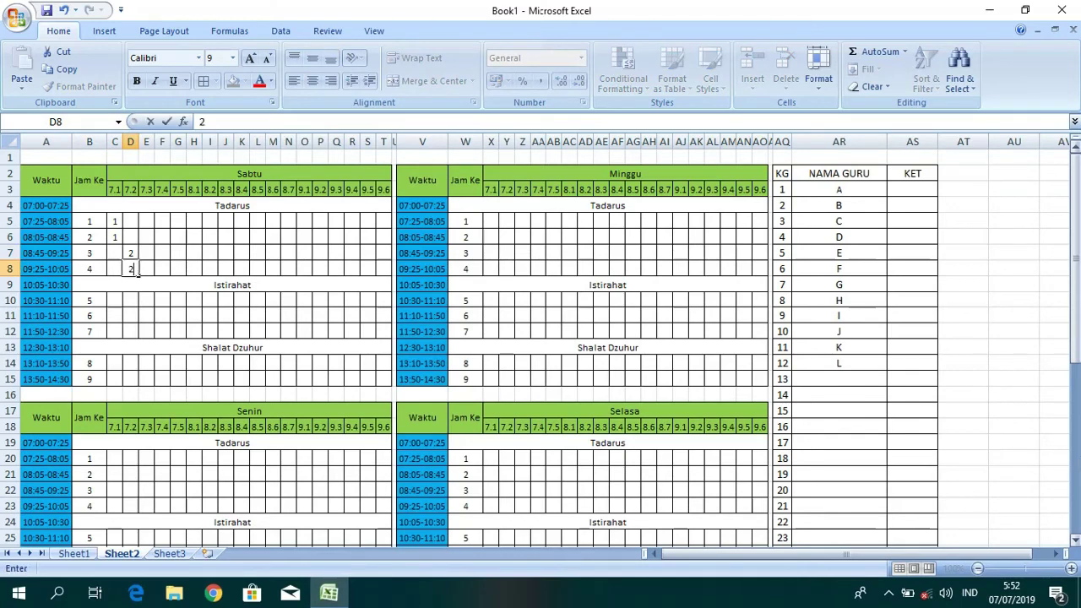
left_click(146, 269)
type("2")
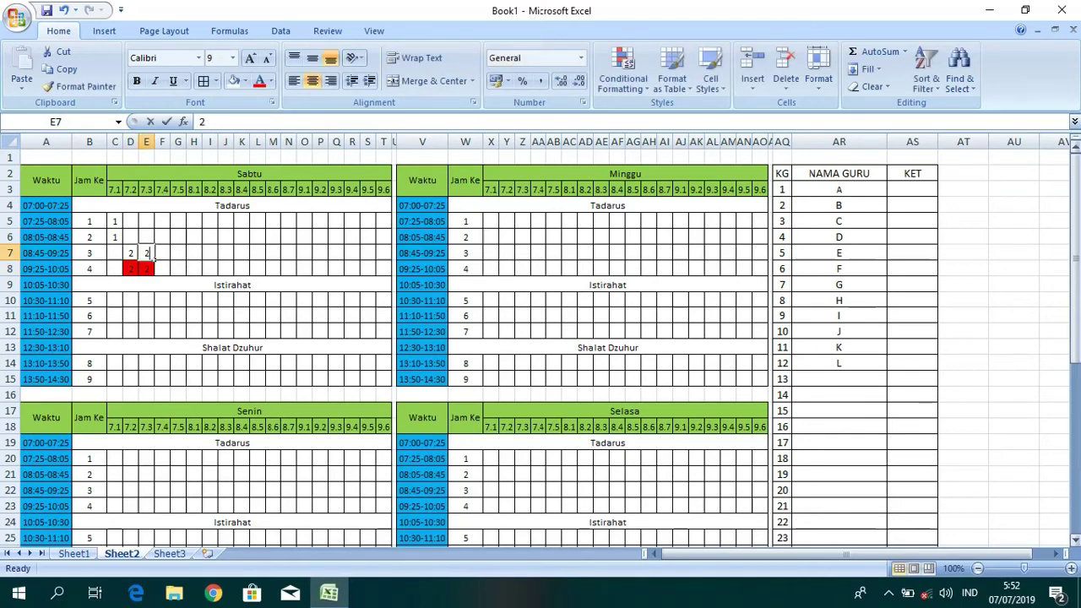
left_click(146, 253)
type("2")
key("Down")
key("Down")
key("Down")
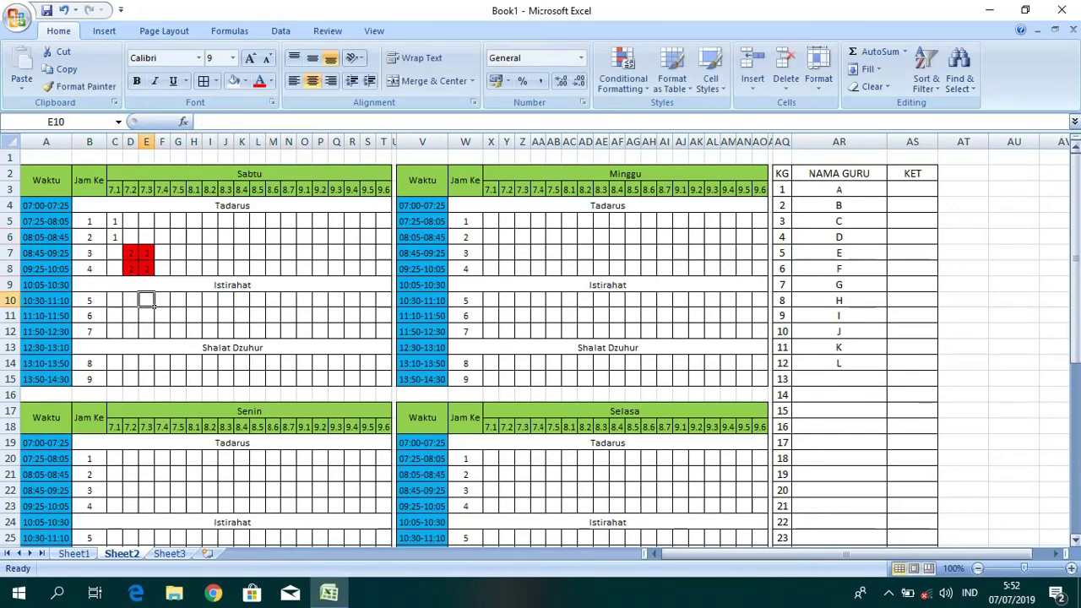
key("Down")
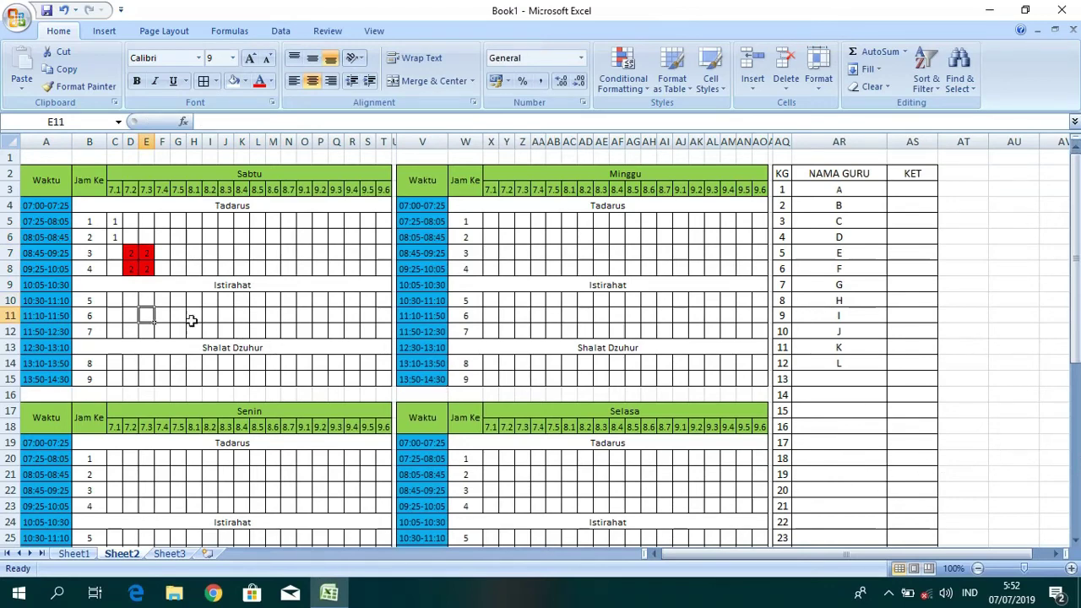
- Add teacher 3 to Sabtu cells F10, F11, G12, H14 and H15
left_click(164, 300)
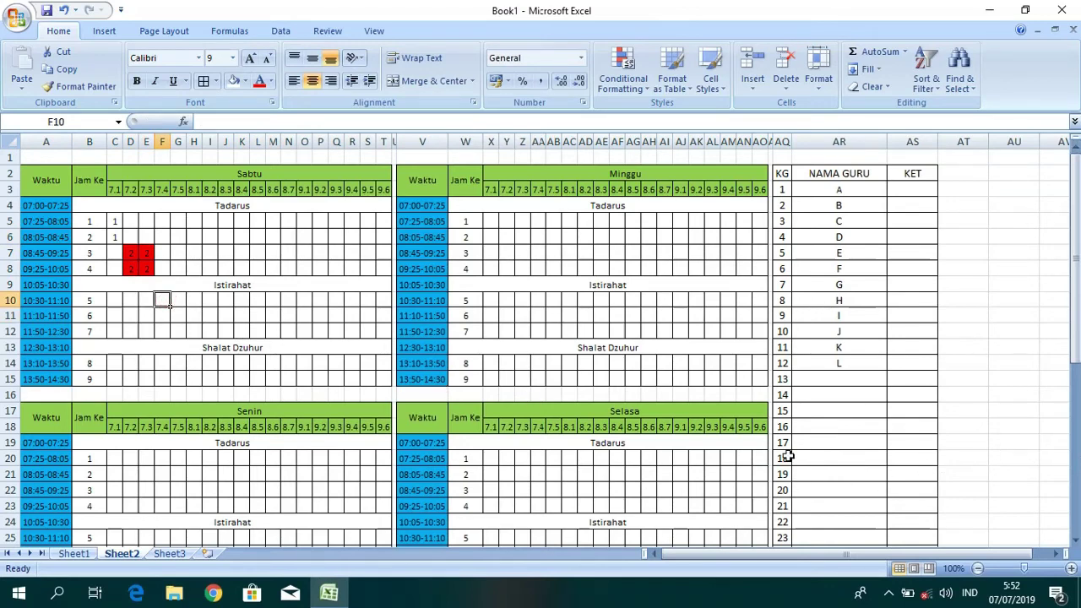
type("3")
key("Return")
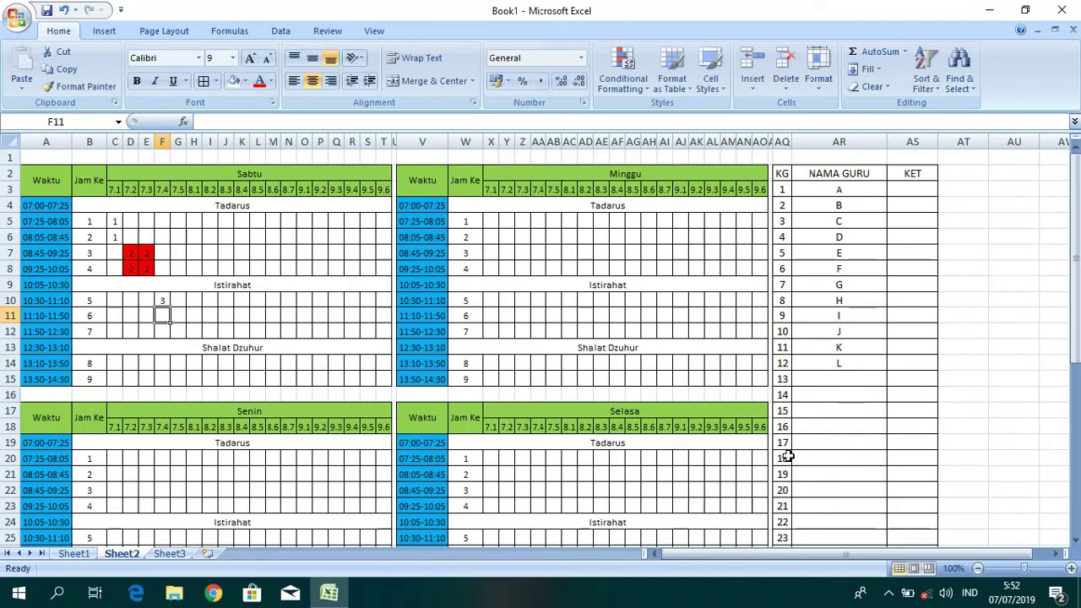
type("3")
key("Return")
key("Right")
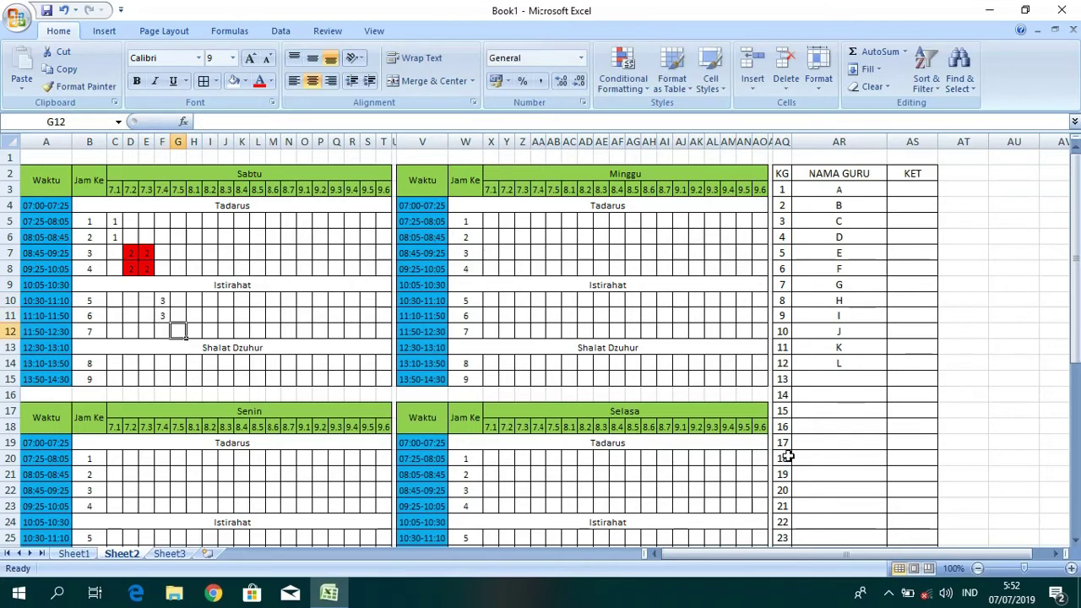
type("3")
key("Return")
key("Return")
key("Right")
type("3")
key("Return")
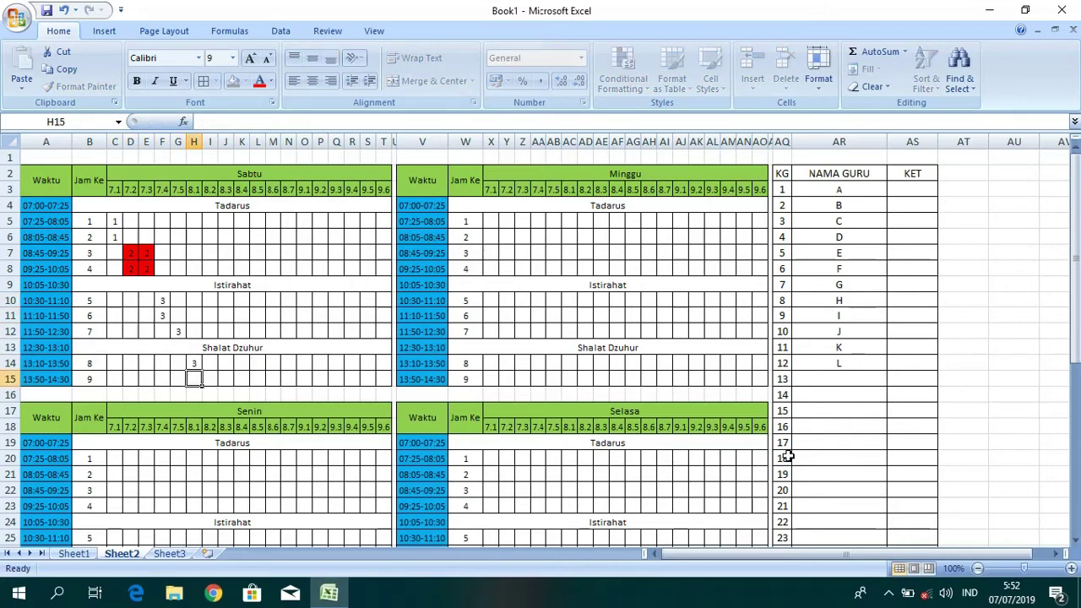
type("3")
key("Right")
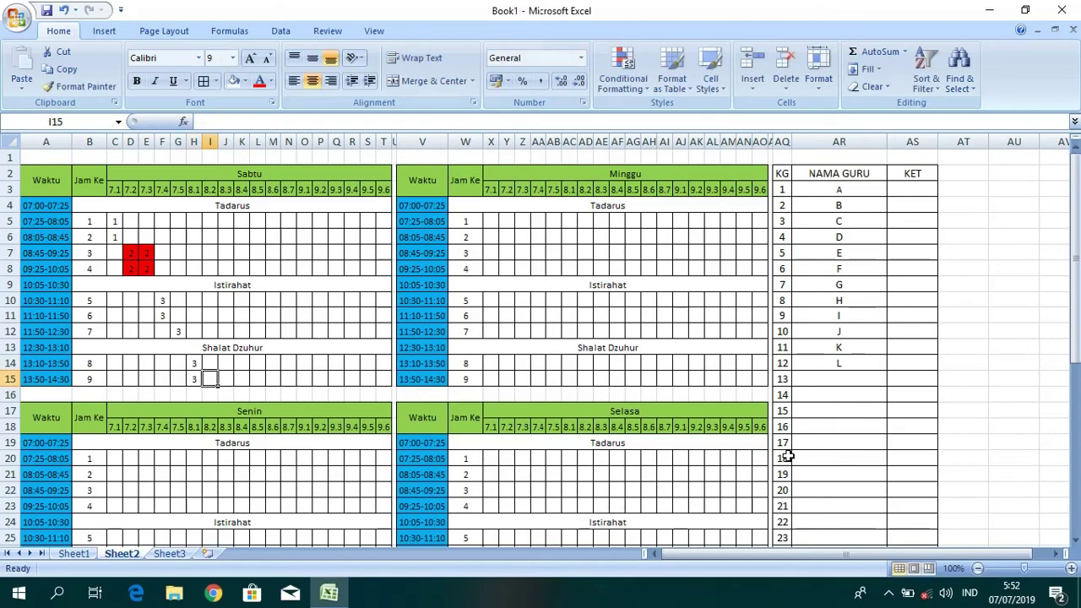
- Change the clashing 2s in E7 and E8 to 5, clearing their red highlight
scroll(649, 287, "down", 4)
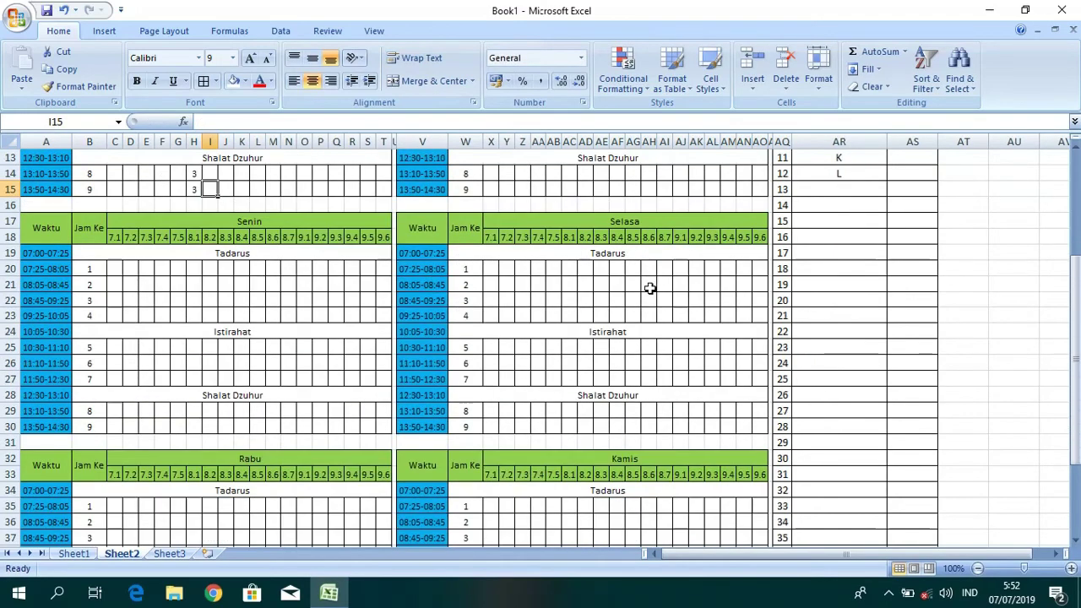
scroll(649, 292, "down", 3)
scroll(648, 292, "down", 4)
scroll(649, 291, "up", 3)
scroll(649, 291, "up", 3)
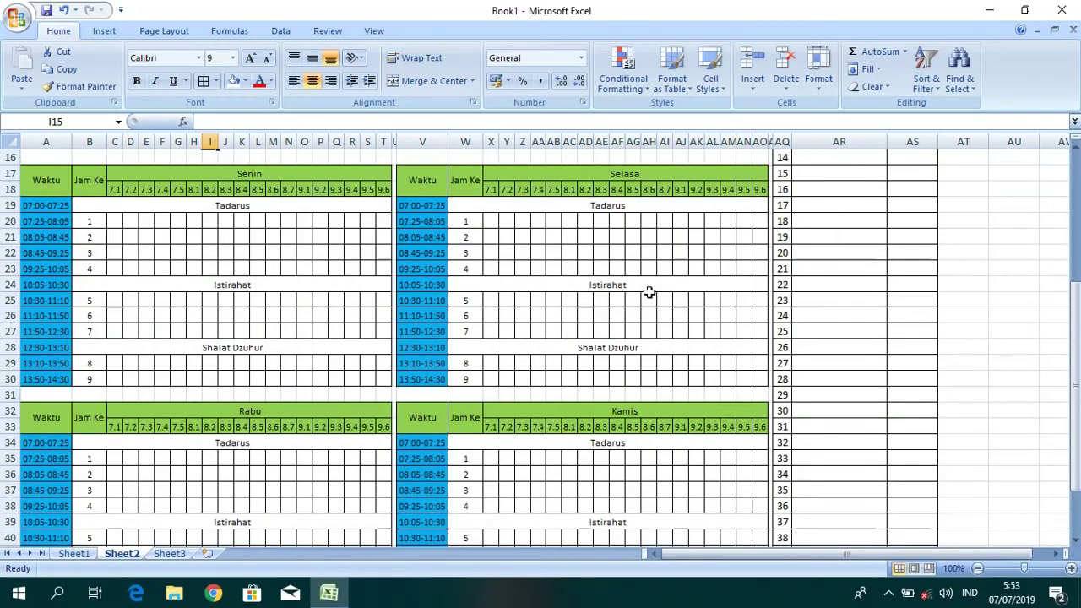
scroll(648, 287, "up", 5)
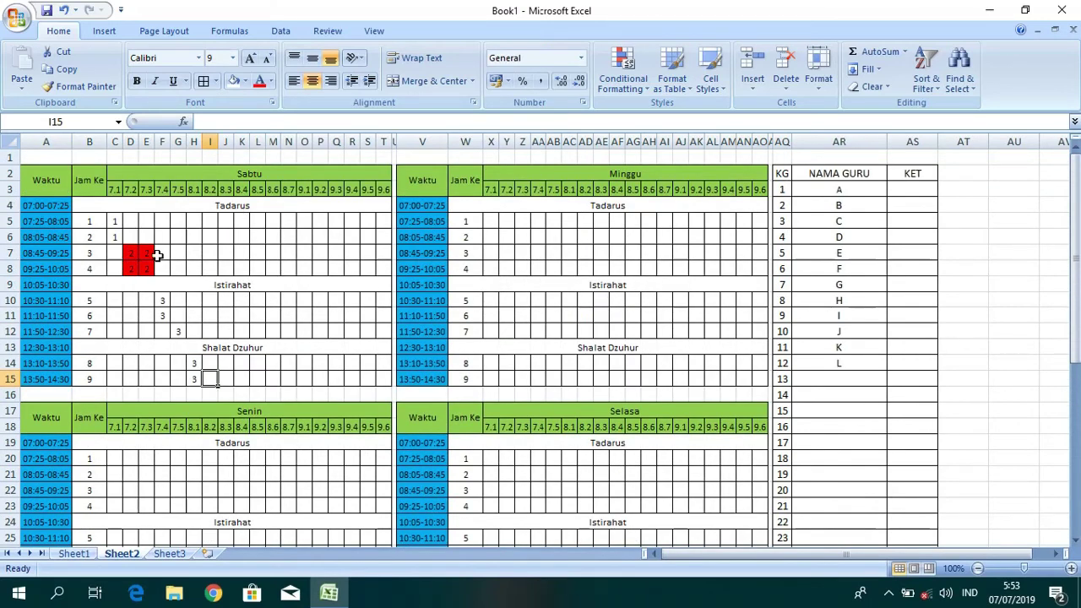
left_click(150, 255)
type("5")
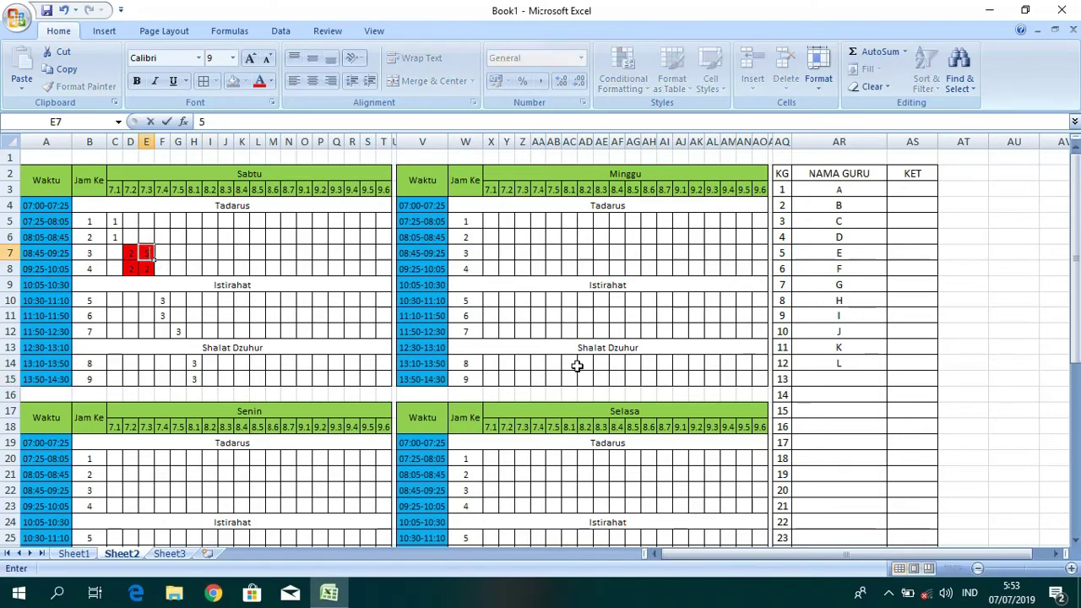
key("Return")
type("5")
key("Return")
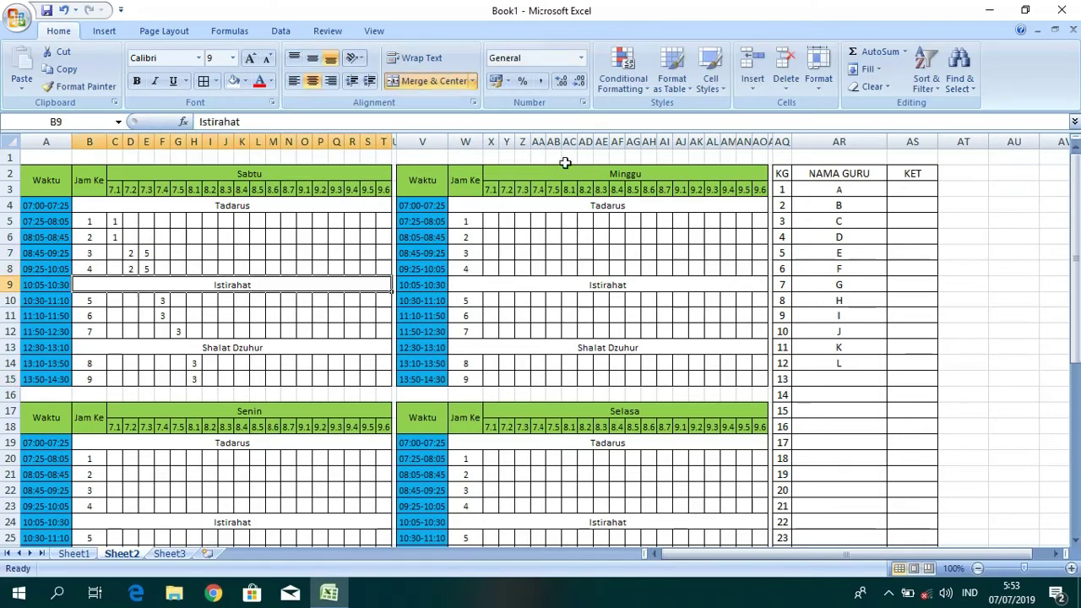
- Enter teacher 2 in Minggu cells X5 and Y5, and teacher 3 in Z6 and Z7
left_click(486, 222)
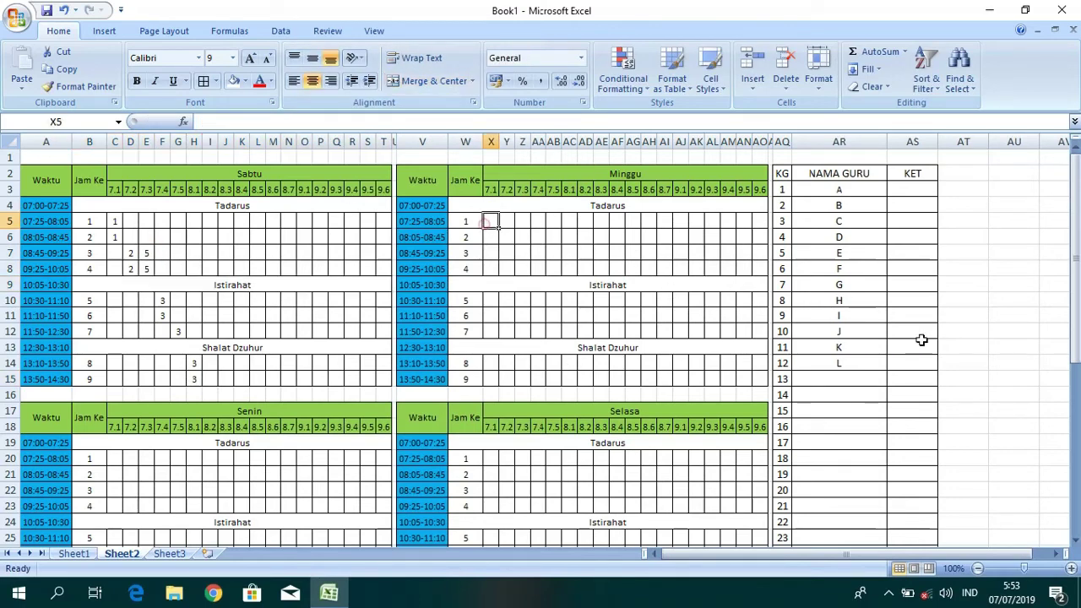
type("2")
key("Return")
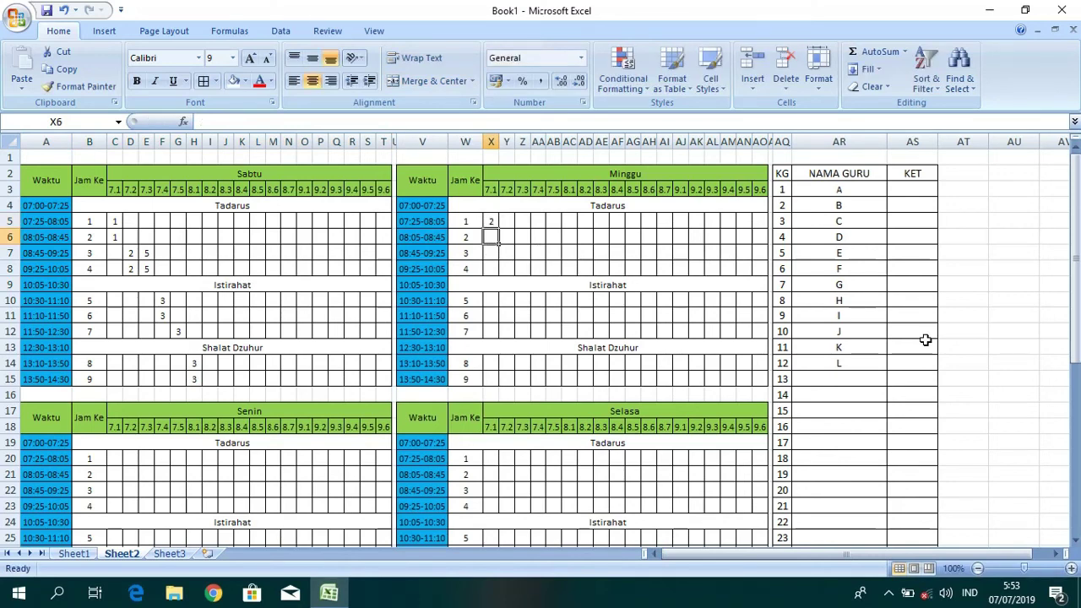
key("Up")
key("Right")
type("2")
key("Return")
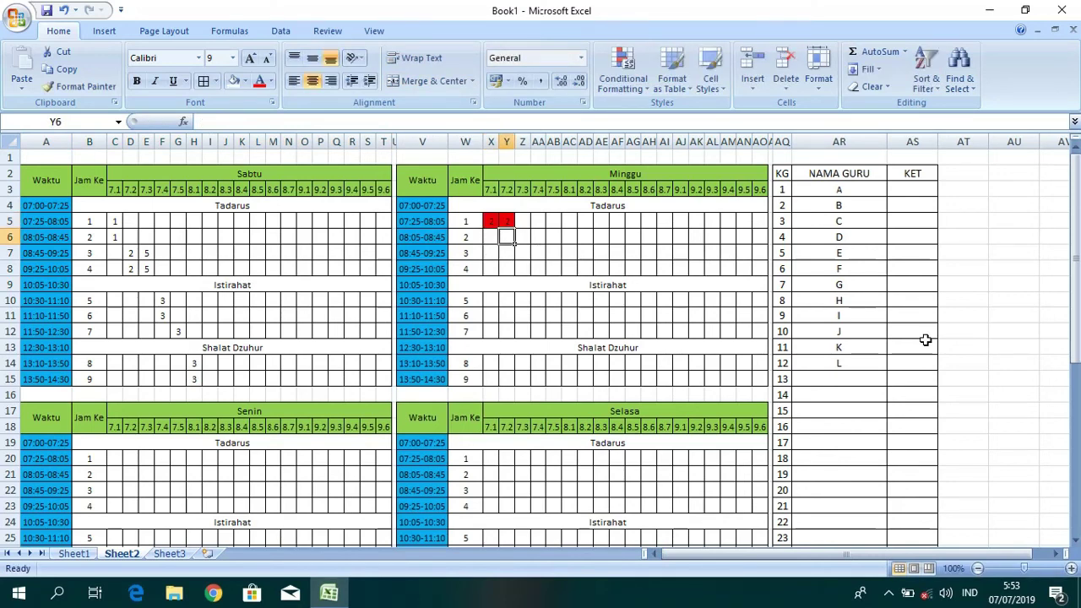
key("Right")
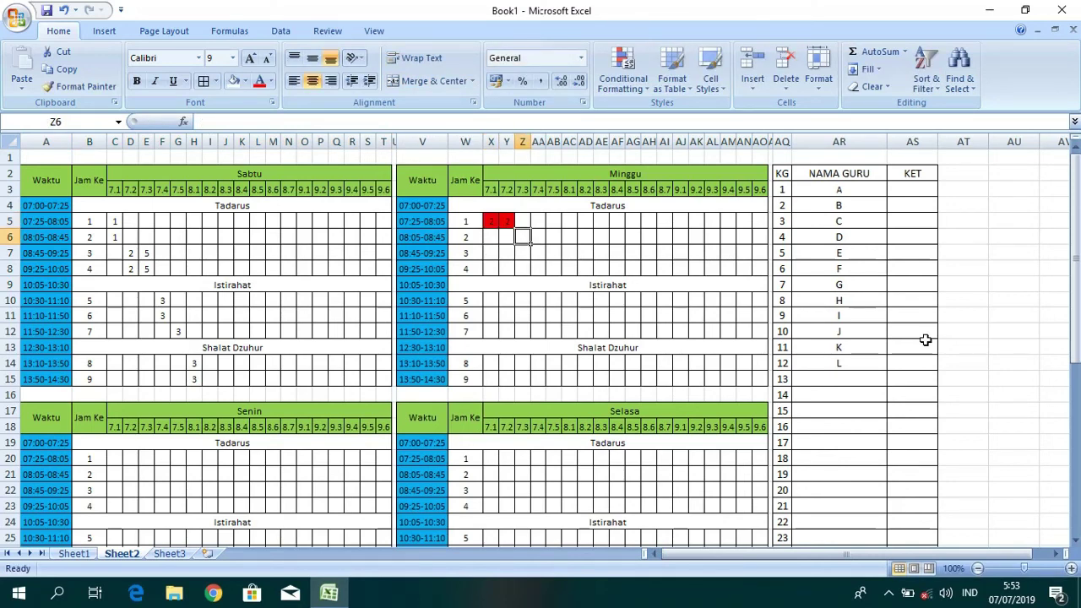
type("3")
key("Return")
type("3")
key("Return")
key("Up")
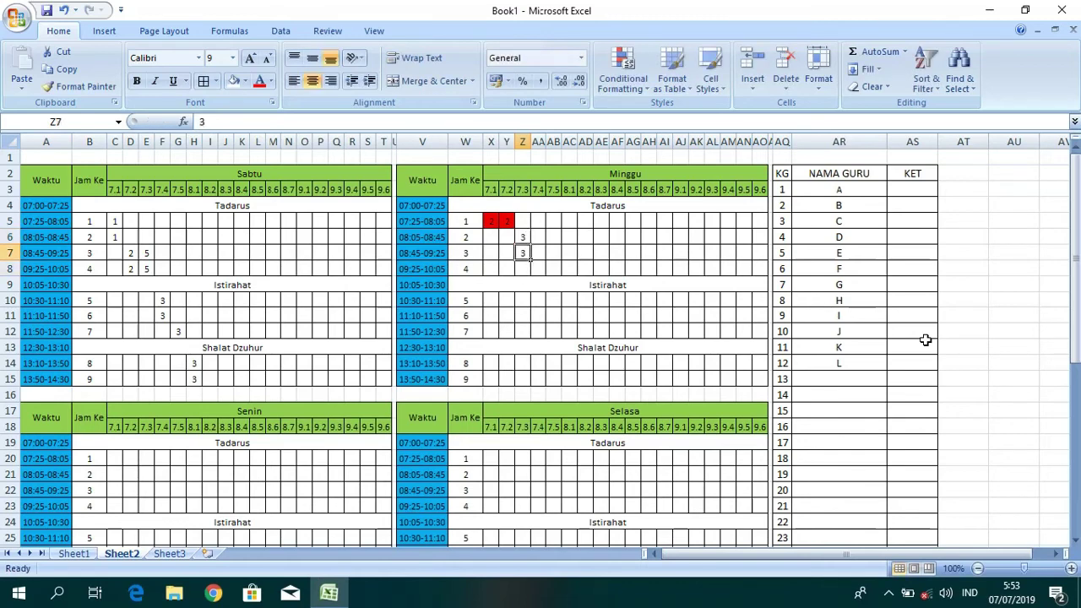
key("Down")
key("Right")
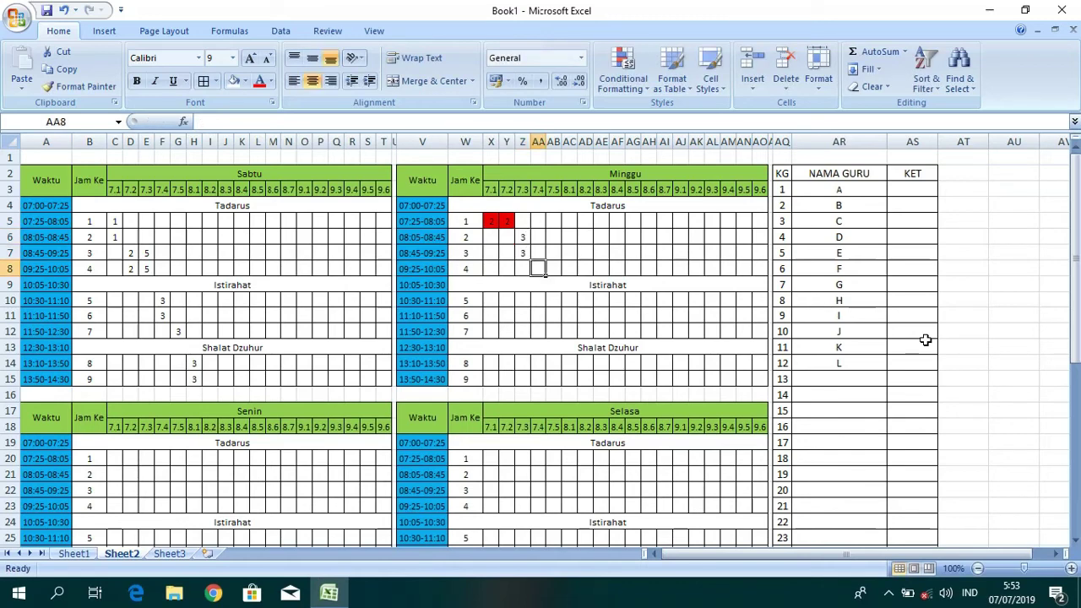
- Enter teacher 34 in AA8, AO10 and AD10 so the row-10 duplicates turn red
type("34")
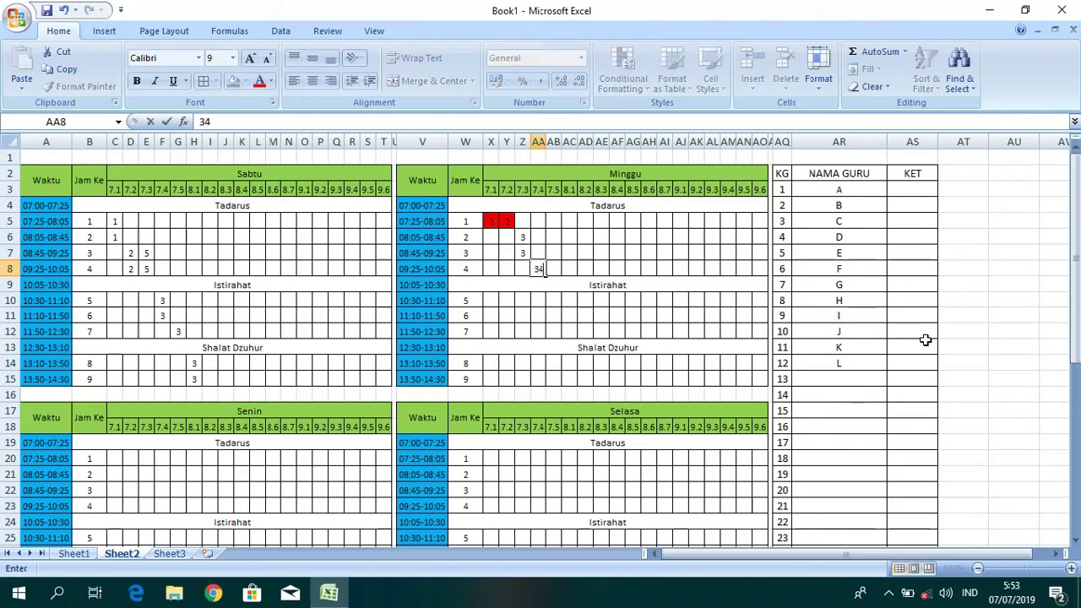
key("Return")
key("Right")
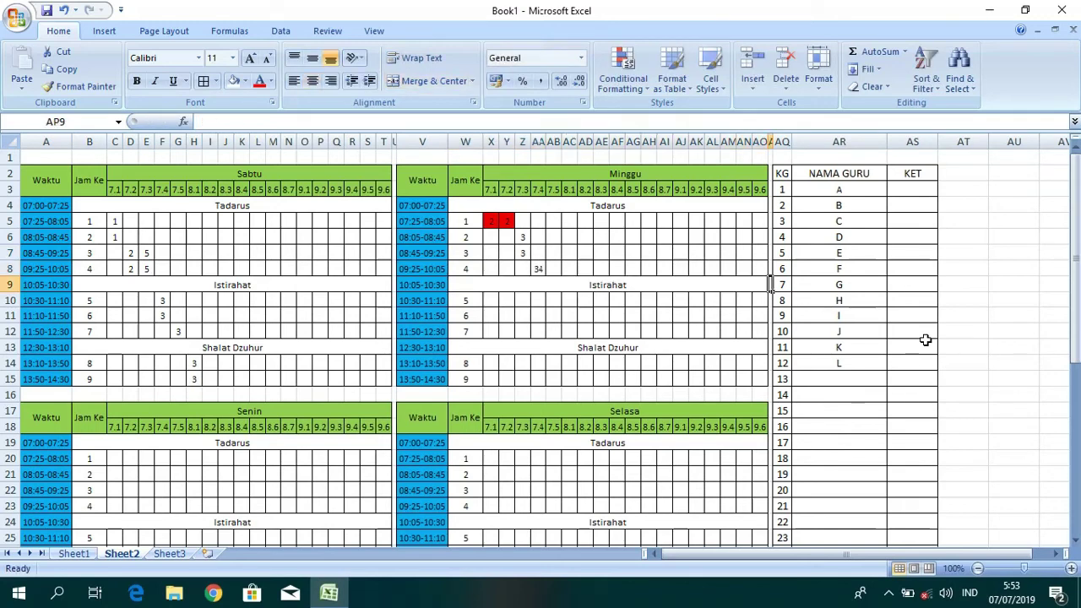
key("Down")
key("Left")
type("34")
key("Return")
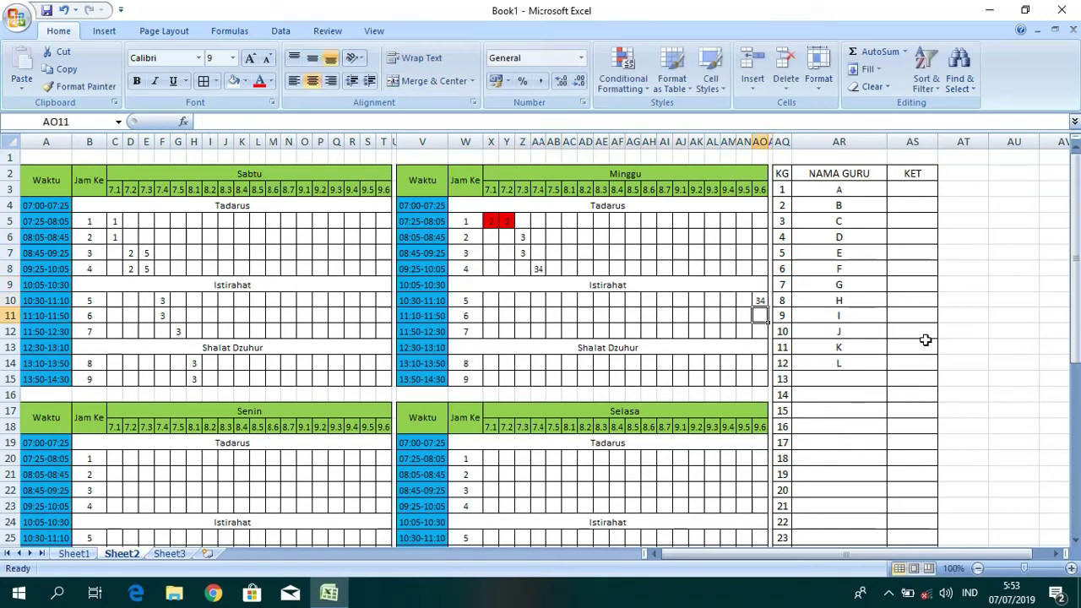
left_click(583, 301)
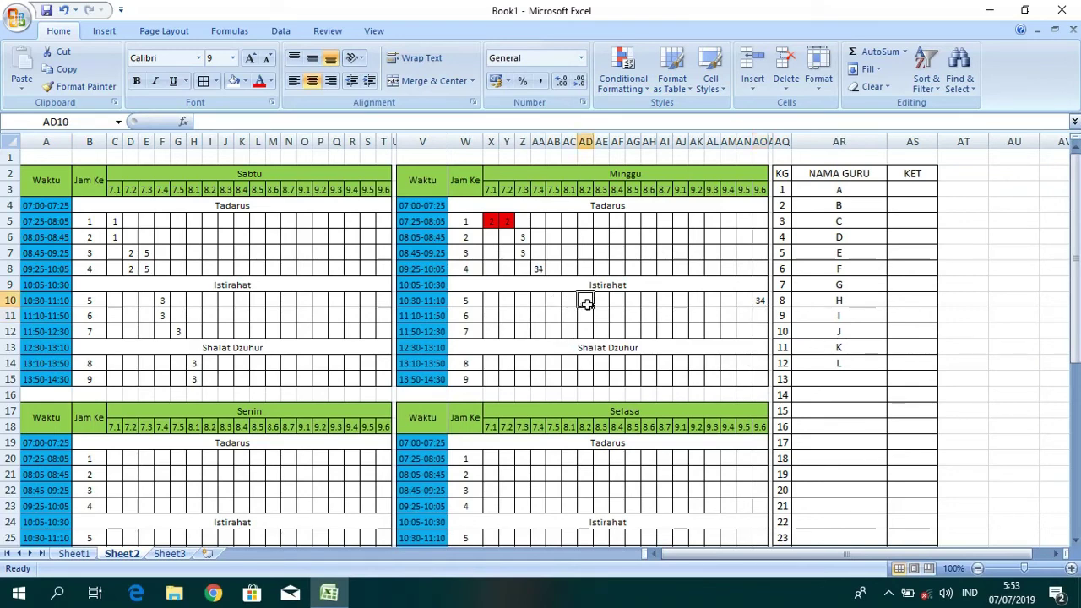
type("34")
key("Return")
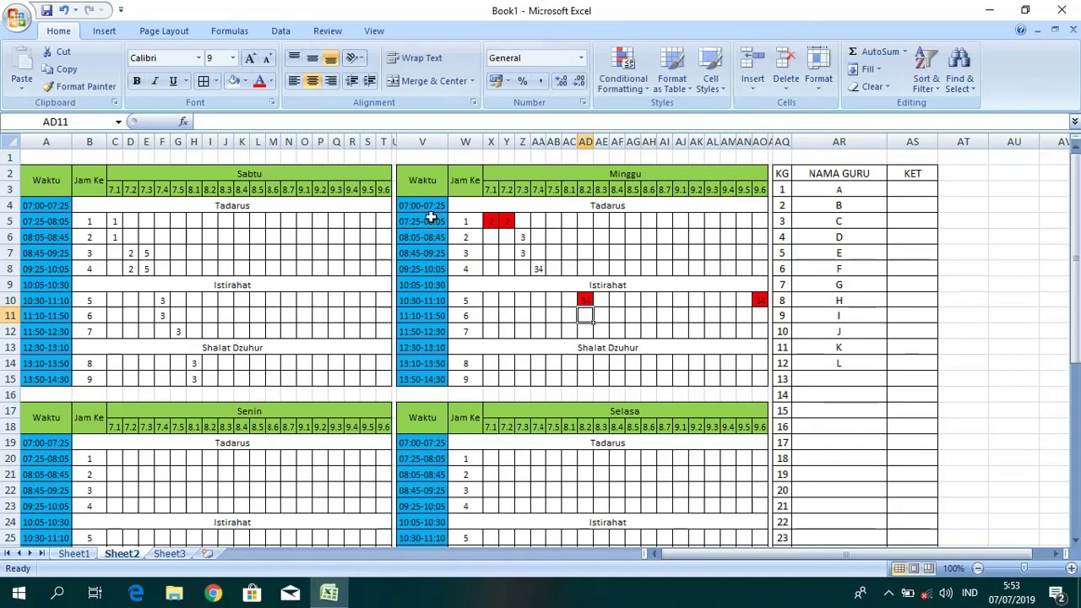
scroll(372, 270, "down", 2)
scroll(423, 264, "down", 6)
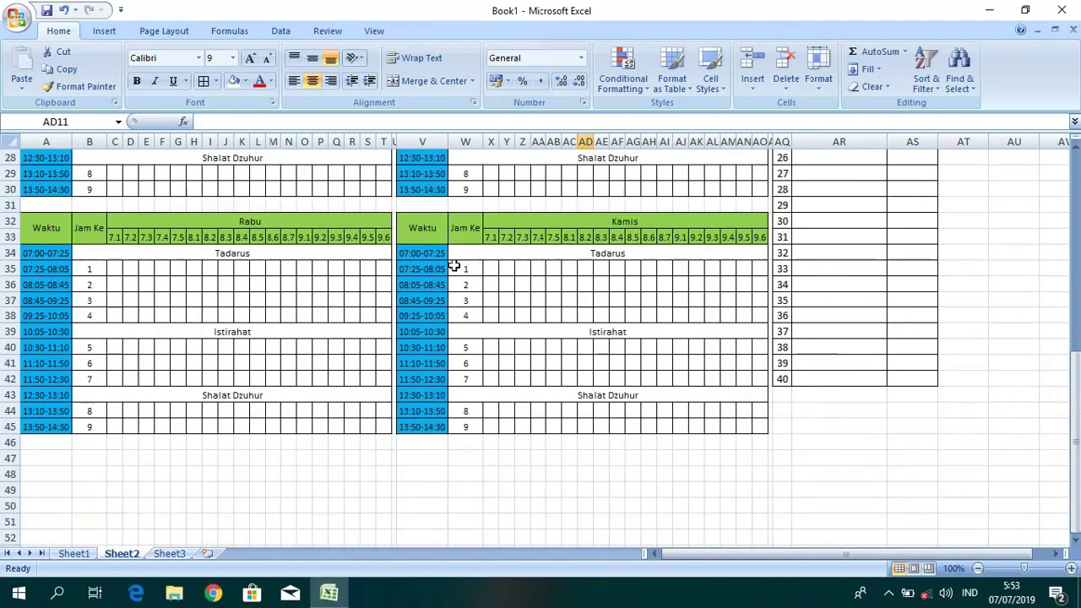
scroll(454, 276, "up", 3)
scroll(454, 277, "up", 4)
scroll(454, 276, "up", 1)
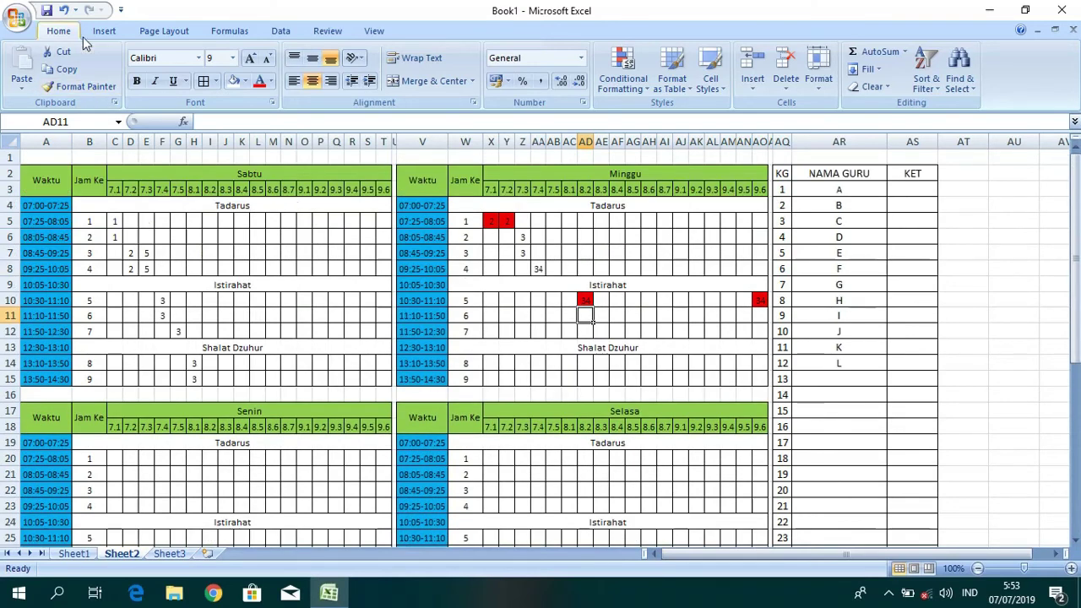
- Save the workbook in Documents under the file name 'Jadwal Anti Bentrok'
left_click(47, 10)
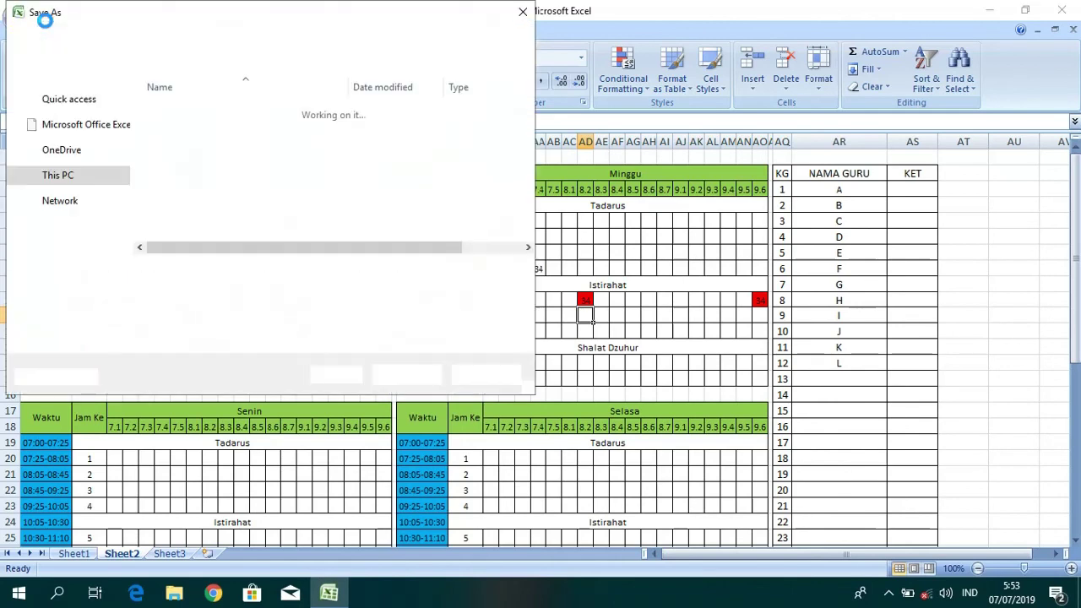
mouse_move(65, 207)
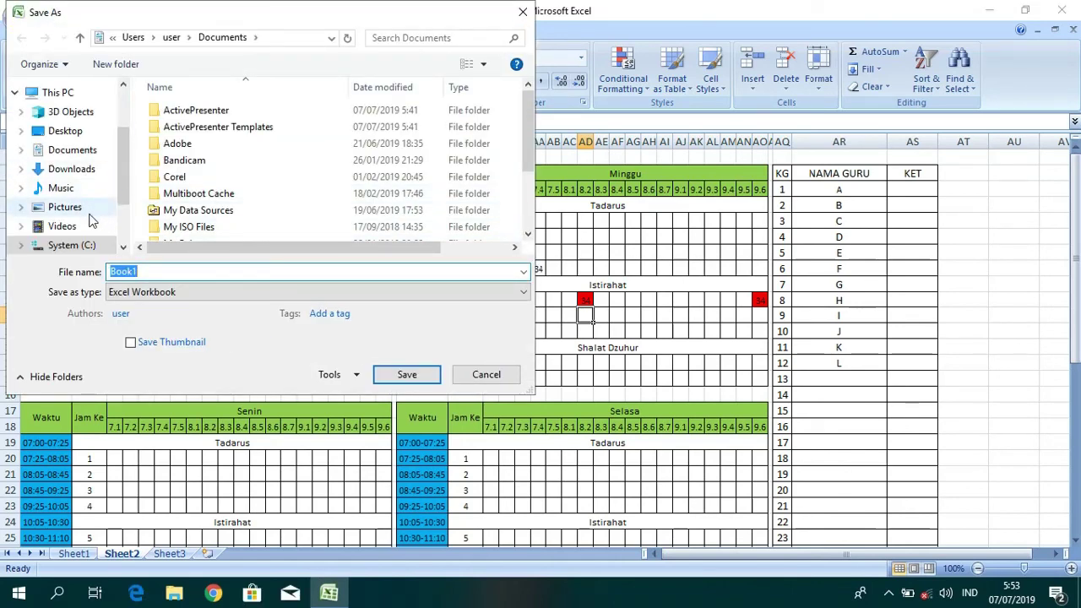
left_click(78, 150)
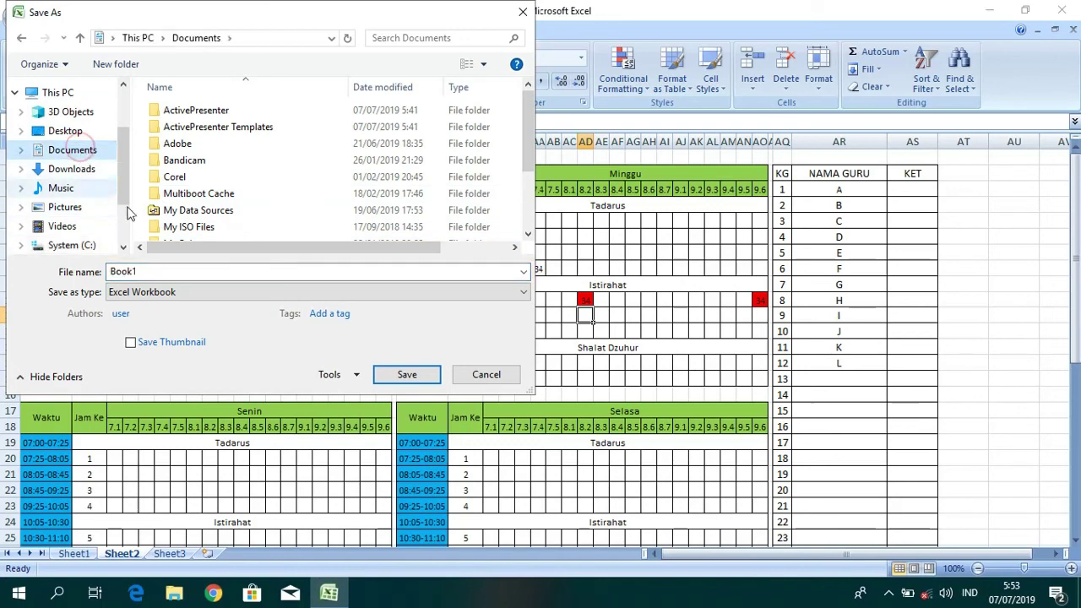
double_click(147, 271)
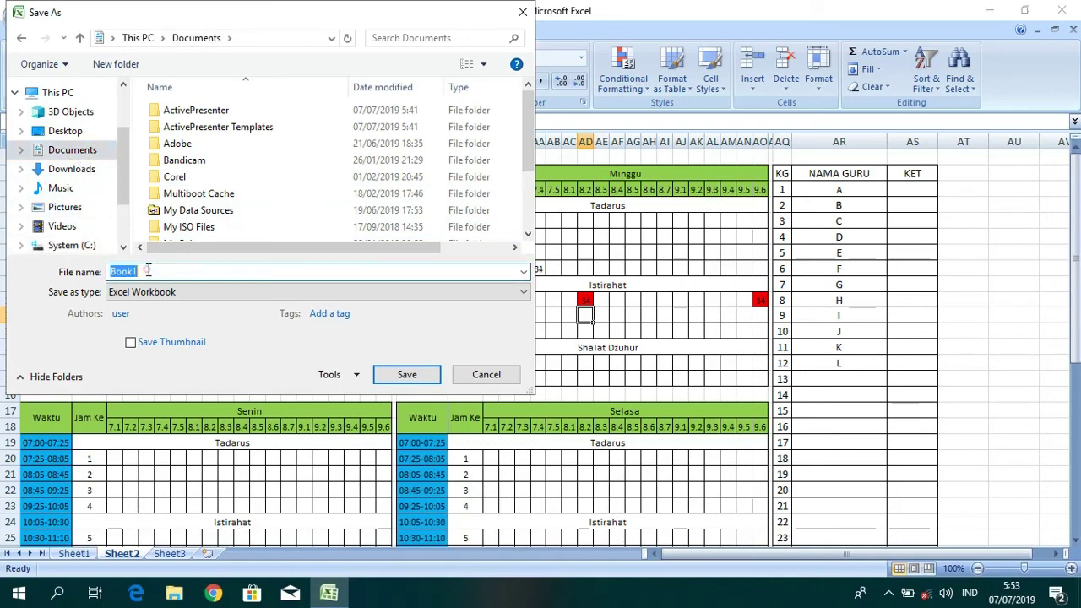
type("j")
key("Caps_Lock")
type("adwal Anti")
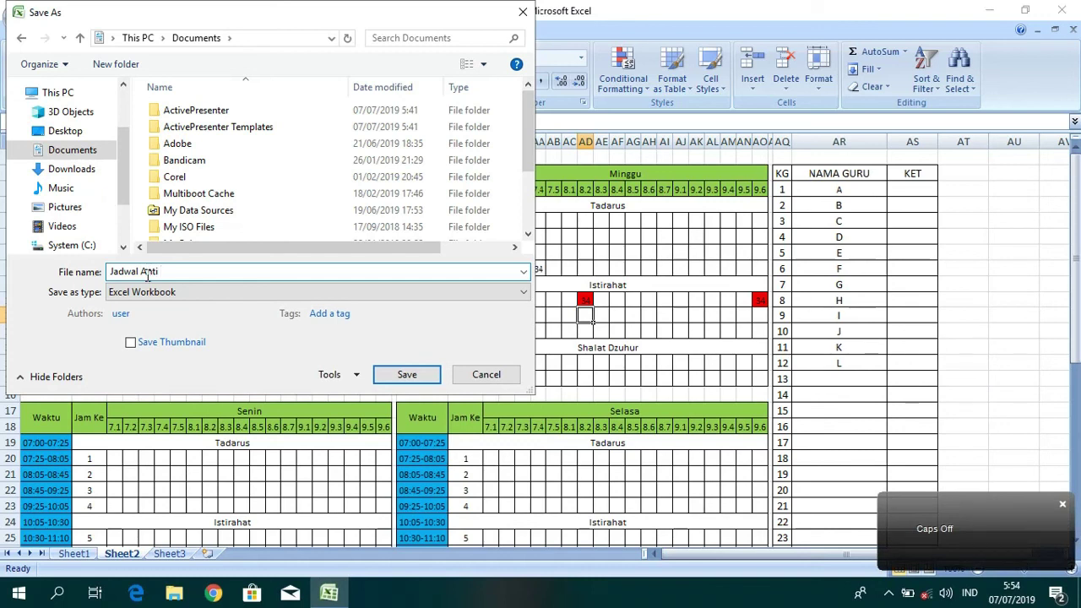
type(" Bentrok")
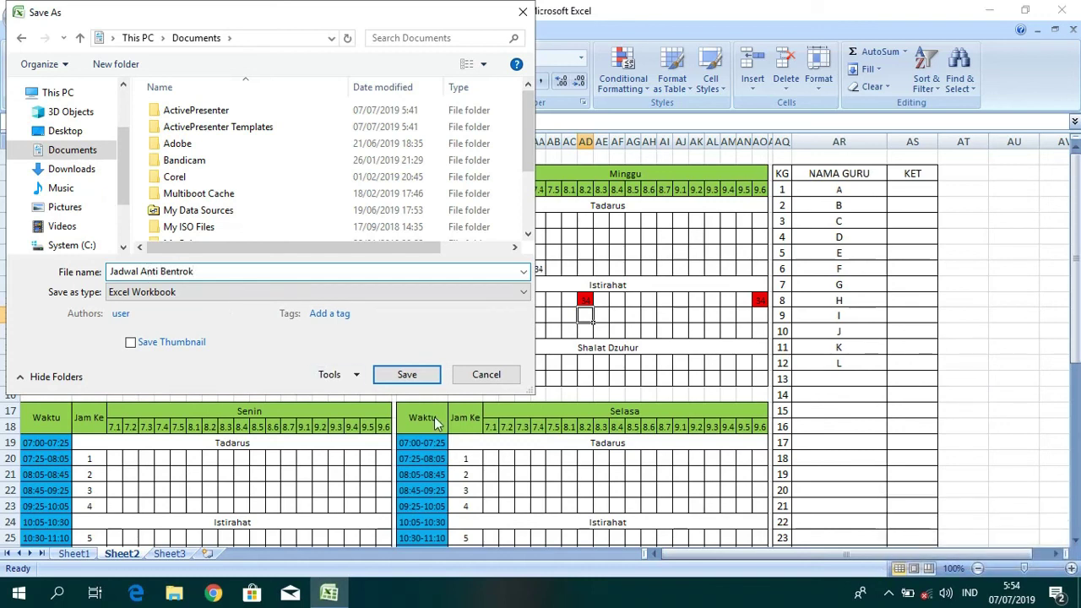
left_click(404, 375)
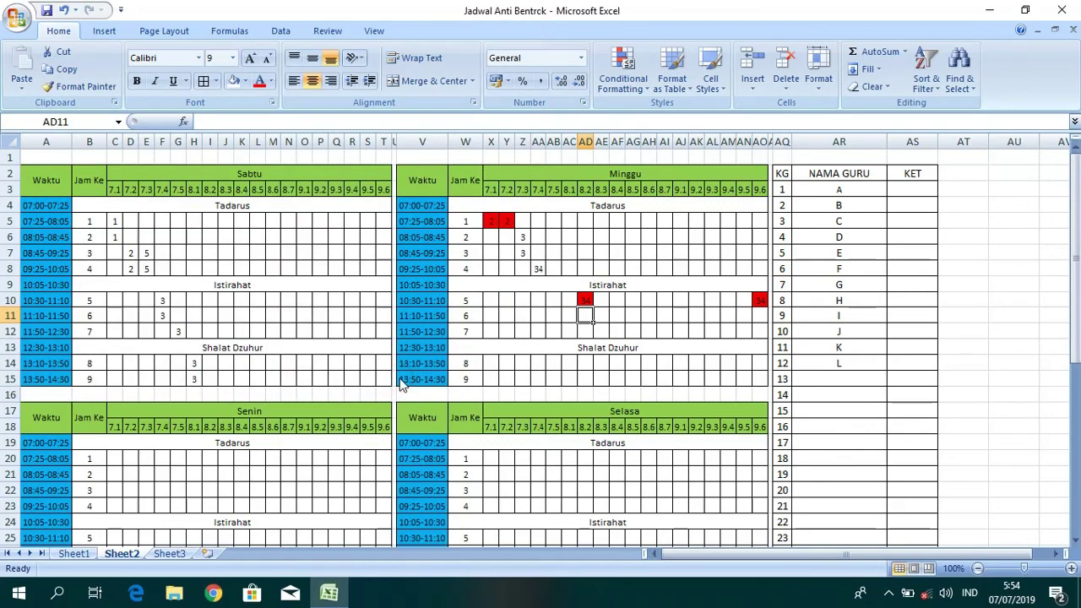